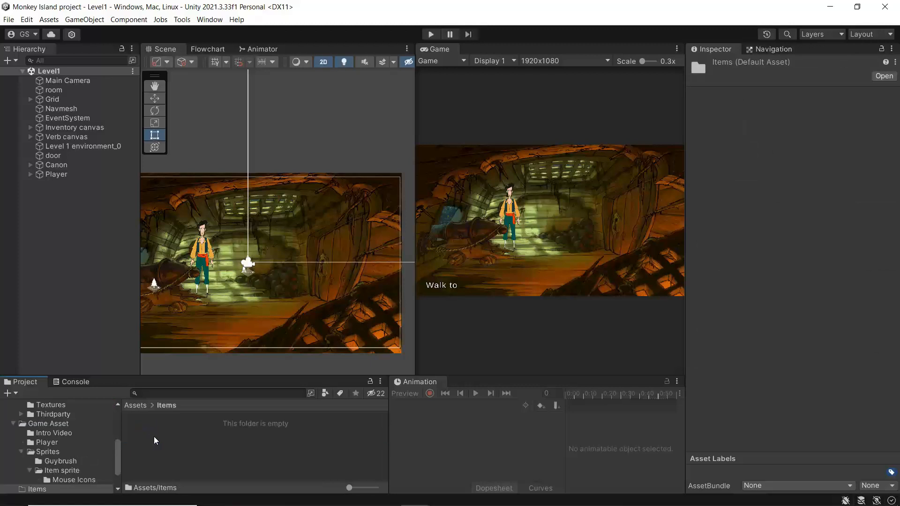
- Create an inventory item asset called Pistol in the Items folder and set its item name to Pistol
{"action": "right_click", "coordinate": [172, 445]}
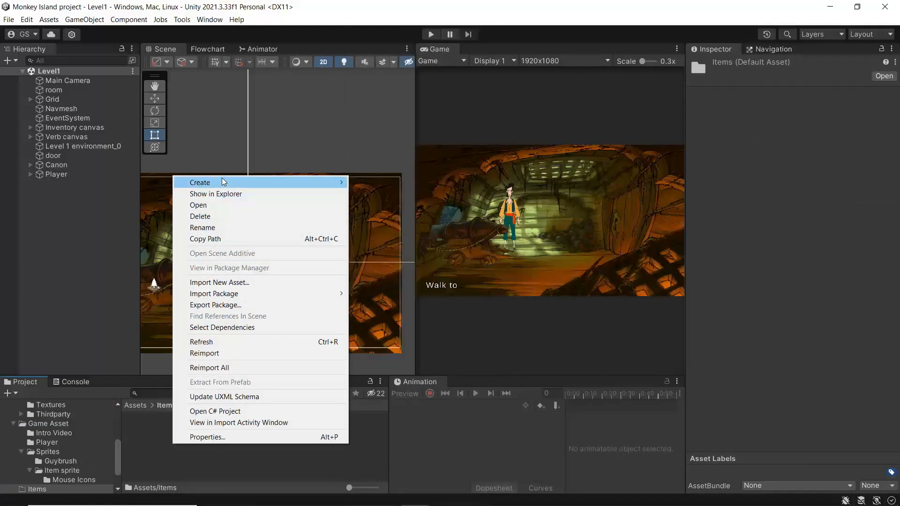
{"action": "mouse_move", "coordinate": [224, 180]}
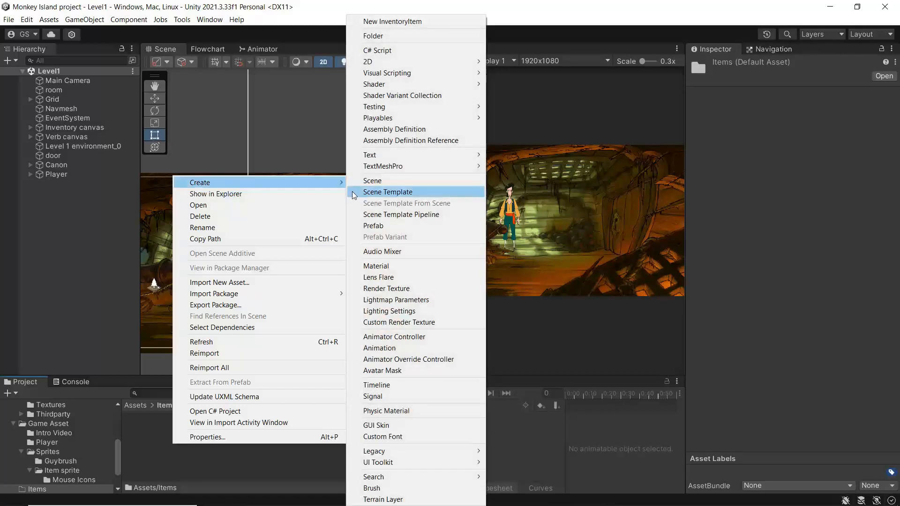
{"action": "left_click", "coordinate": [387, 21]}
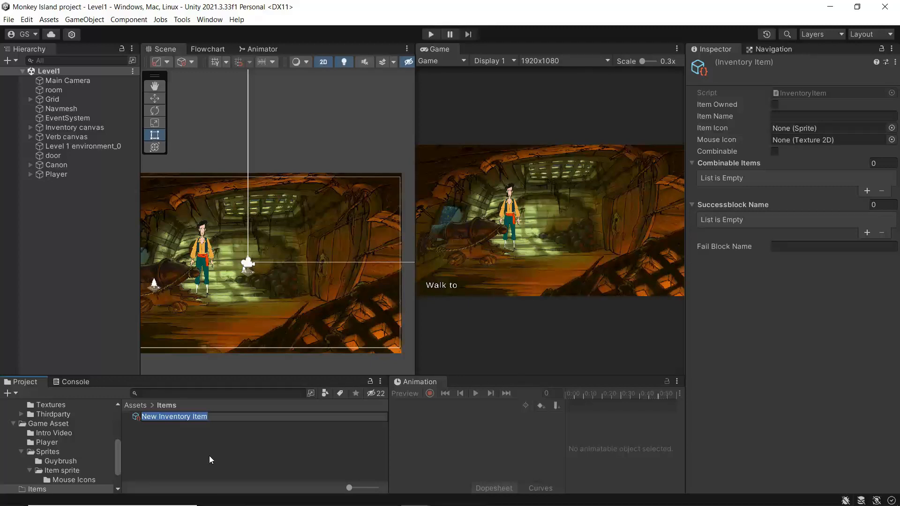
{"action": "type", "text": "P"}
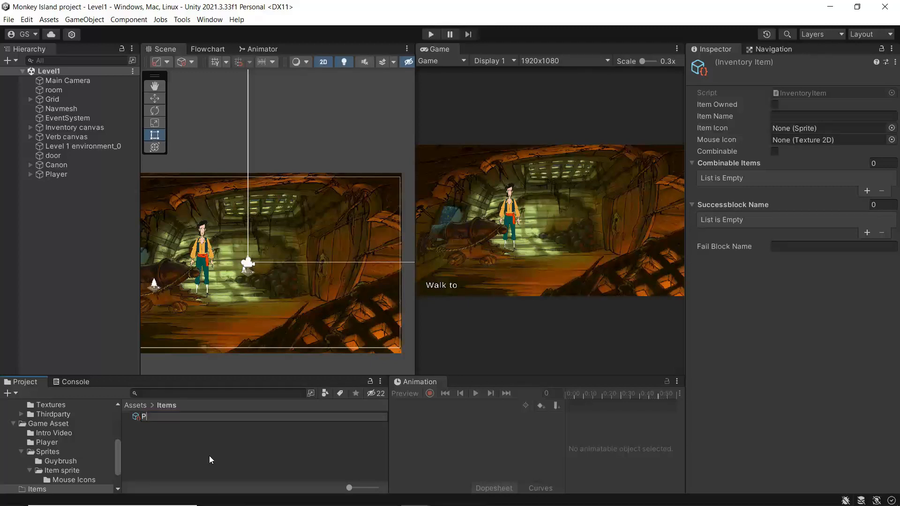
{"action": "type", "text": "istol"}
{"action": "key", "text": "Return"}
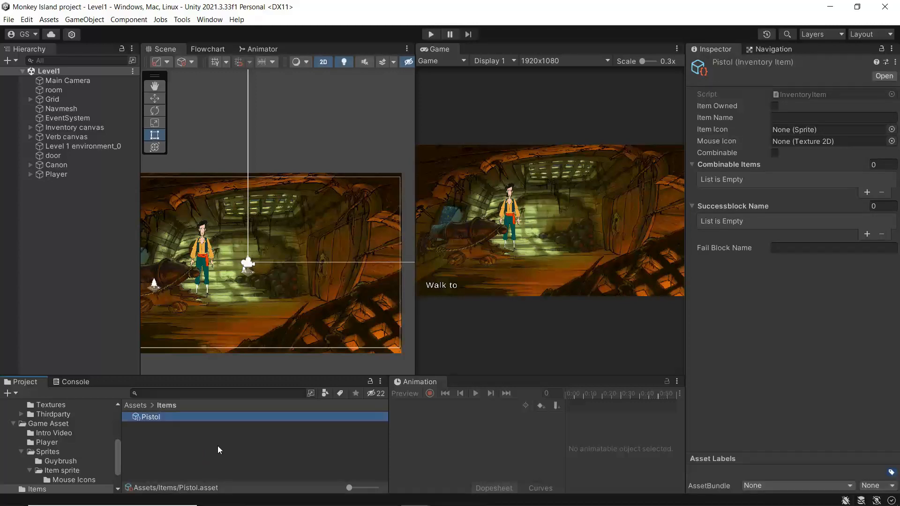
{"action": "left_click", "coordinate": [804, 118]}
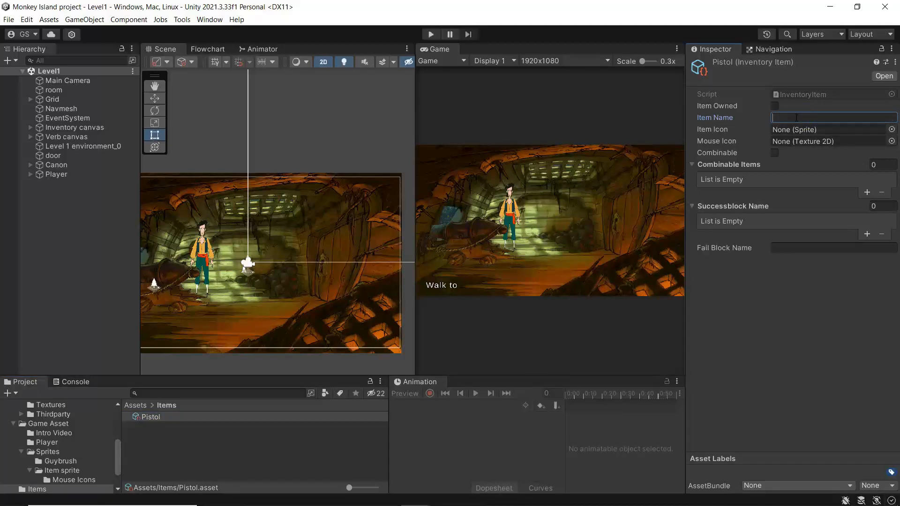
{"action": "type", "text": "Pistol"}
- Browse the Item sprite folder inside Game Asset's Sprites with enlarged thumbnails to examine the available item sprites
{"action": "left_click", "coordinate": [137, 406]}
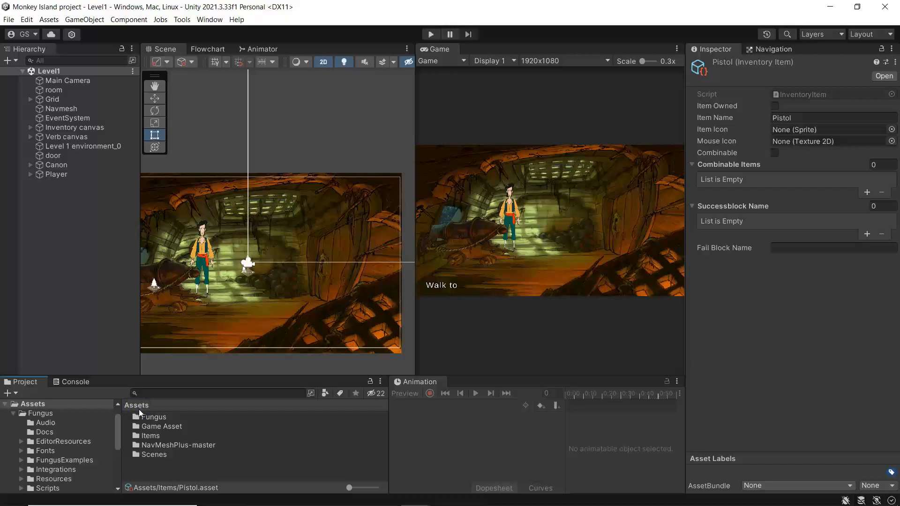
{"action": "double_click", "coordinate": [150, 426]}
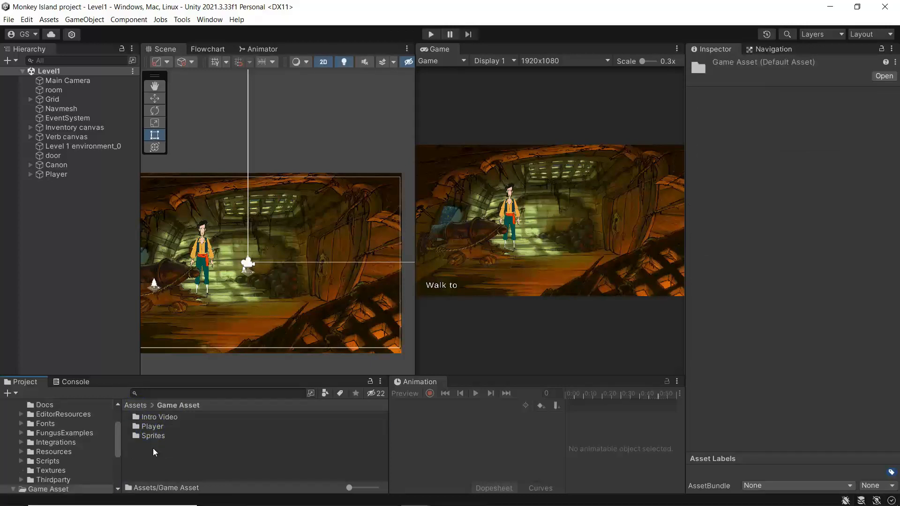
{"action": "double_click", "coordinate": [152, 437]}
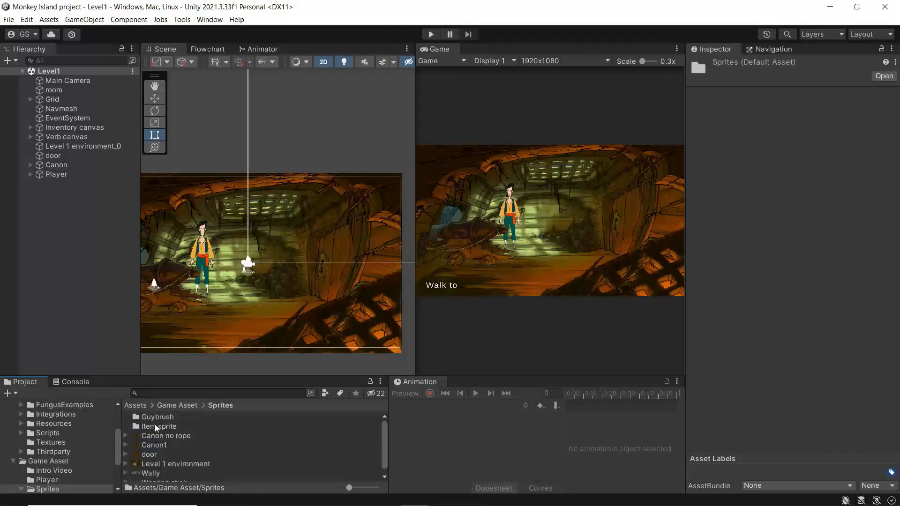
{"action": "double_click", "coordinate": [155, 426]}
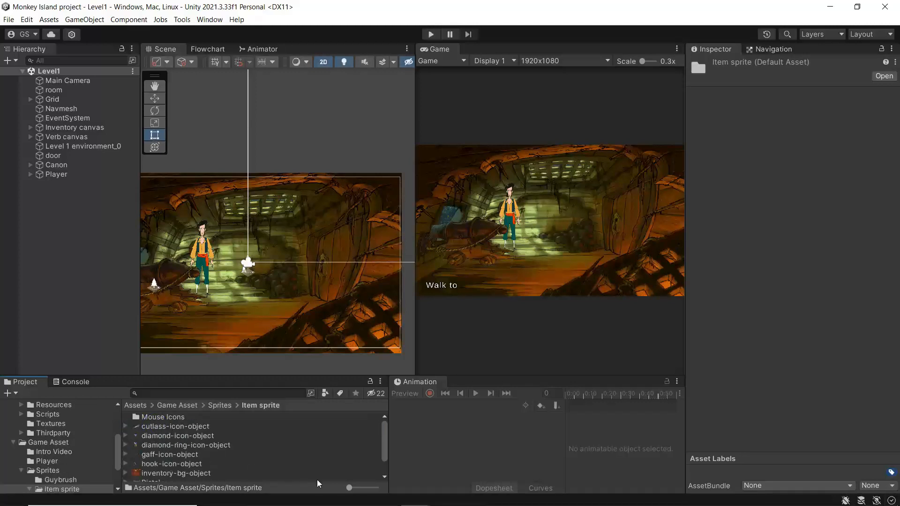
{"action": "left_click_drag", "start_coordinate": [353, 489], "coordinate": [380, 489]}
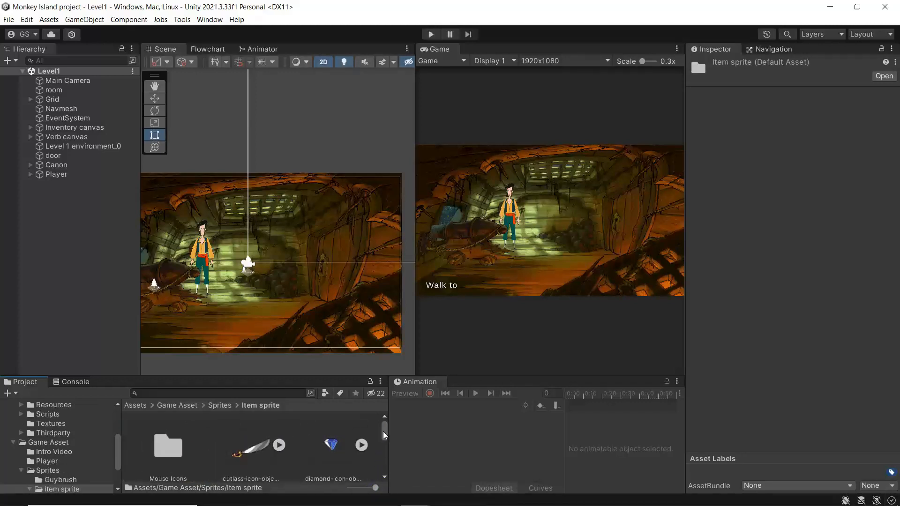
{"action": "mouse_move", "coordinate": [383, 431]}
{"action": "left_mouse_down"}
{"action": "mouse_move", "coordinate": [384, 467]}
{"action": "mouse_move", "coordinate": [384, 434]}
{"action": "left_mouse_up"}
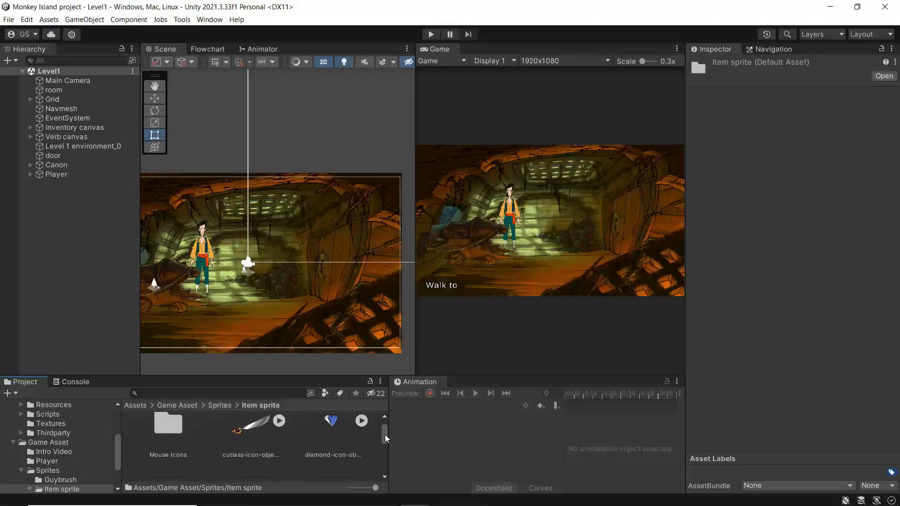
{"action": "left_click_drag", "start_coordinate": [384, 434], "coordinate": [384, 454]}
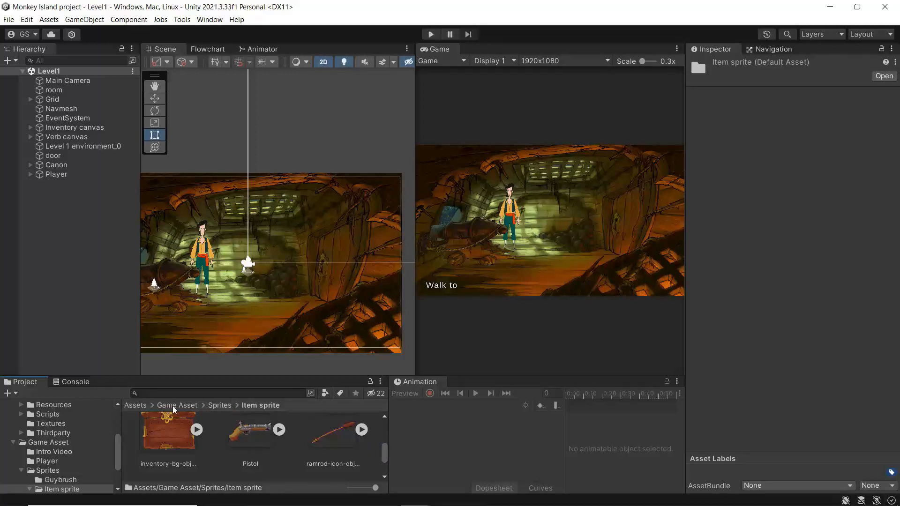
- Return to the Pistol asset in the Items folder and assign the Pistol sprite as its item icon
{"action": "left_click", "coordinate": [185, 406]}
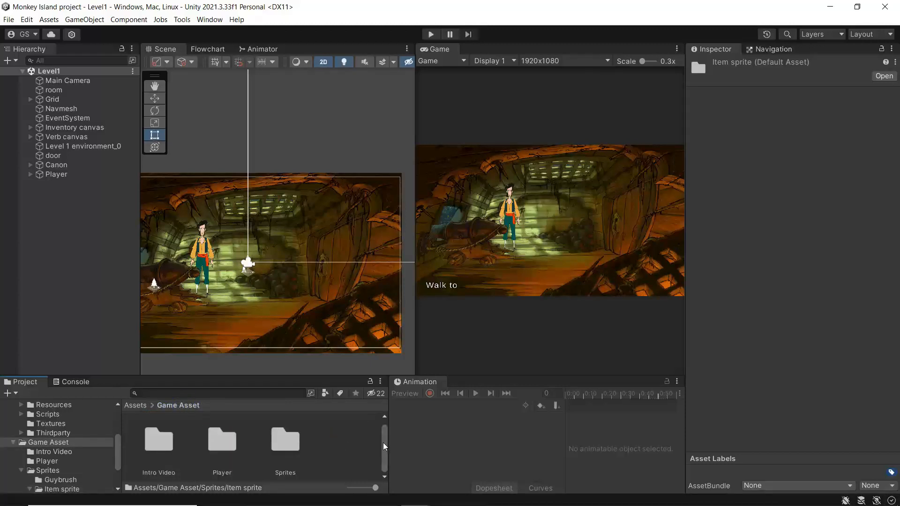
{"action": "left_click_drag", "start_coordinate": [383, 442], "coordinate": [383, 428]}
{"action": "left_click", "coordinate": [136, 406]}
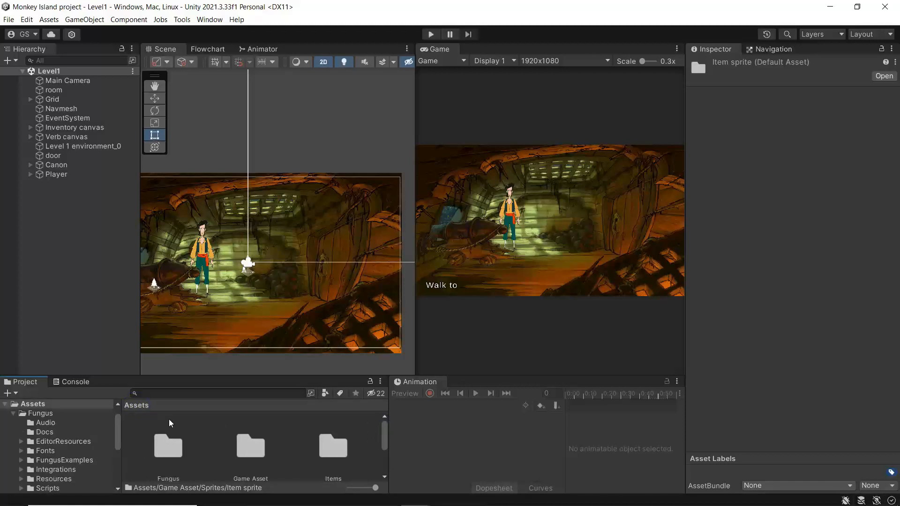
{"action": "double_click", "coordinate": [320, 430]}
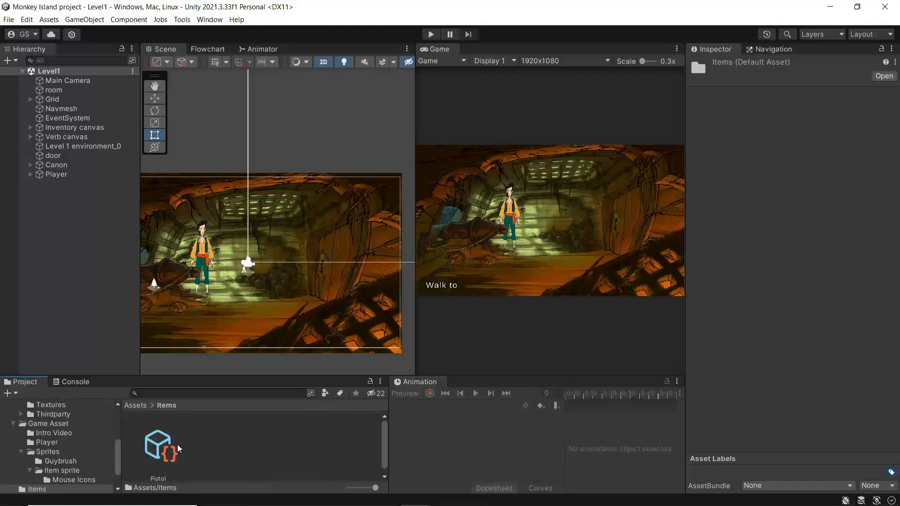
{"action": "left_click", "coordinate": [162, 447]}
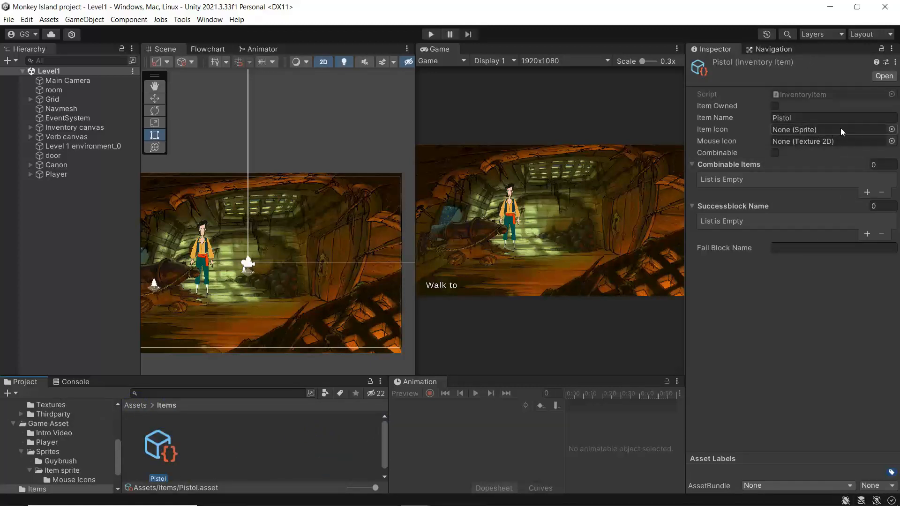
{"action": "left_click", "coordinate": [890, 130]}
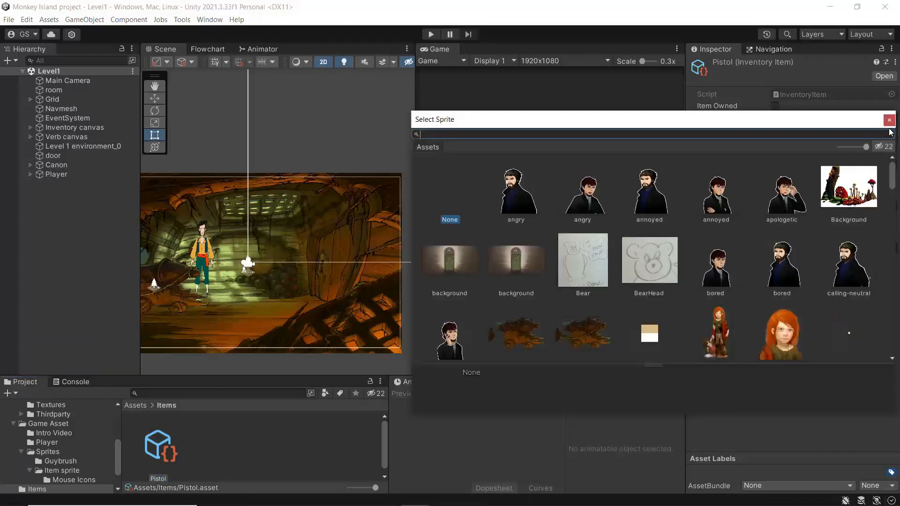
{"action": "type", "text": "pis"}
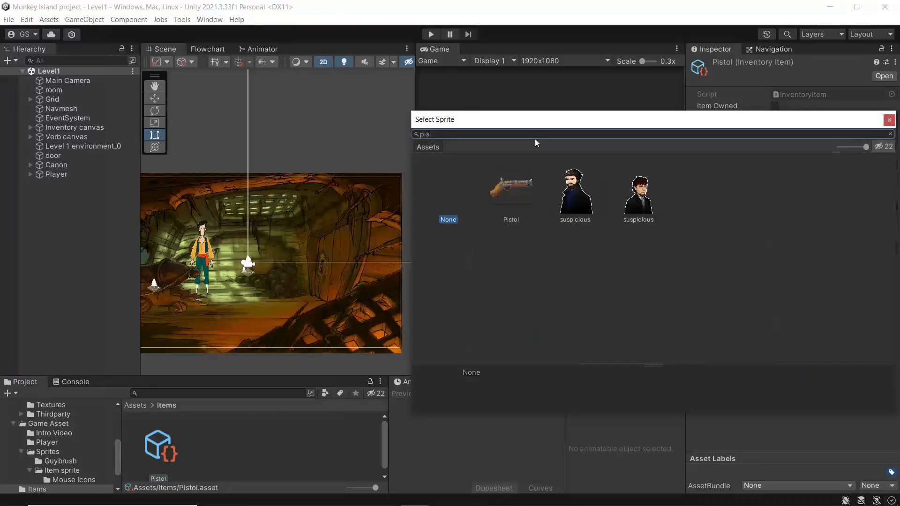
{"action": "type", "text": "t"}
{"action": "left_click", "coordinate": [499, 193]}
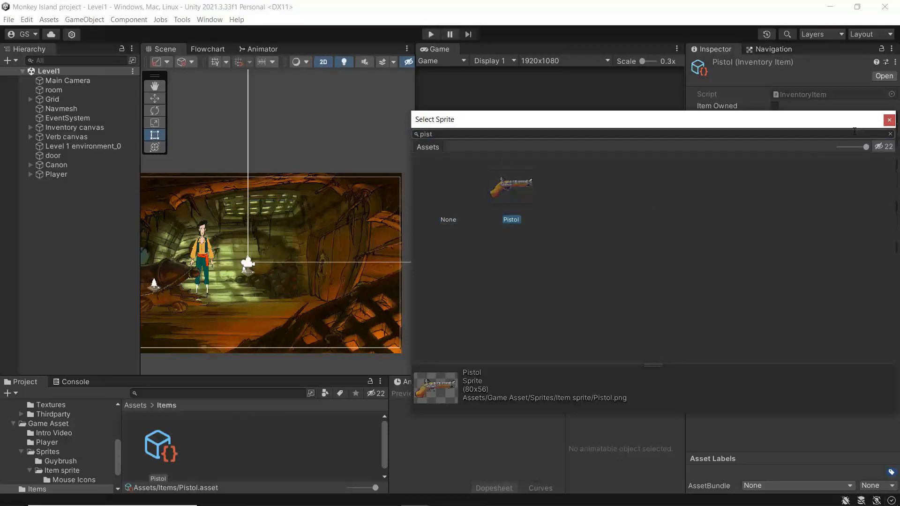
{"action": "left_click", "coordinate": [888, 120]}
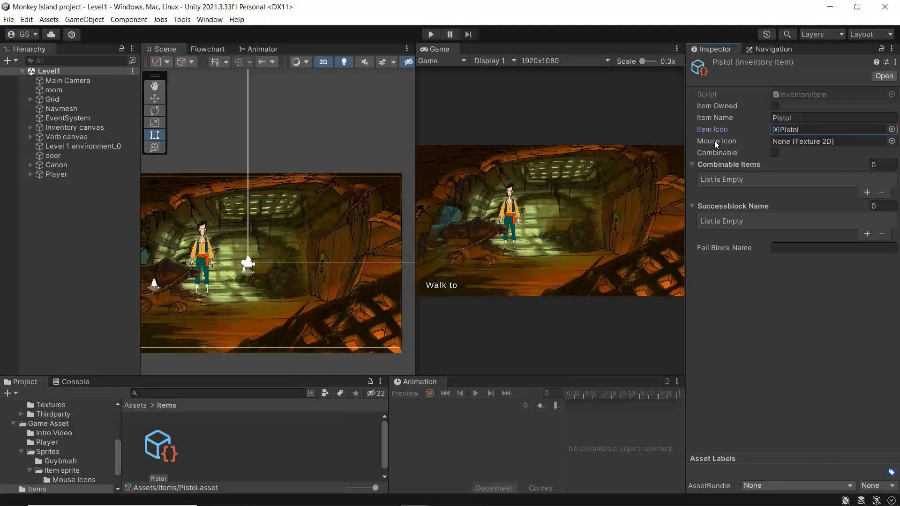
- Search and browse the available textures for the Pistol item's mouse icon, looking for a suitable pistol image
{"action": "left_click", "coordinate": [891, 141]}
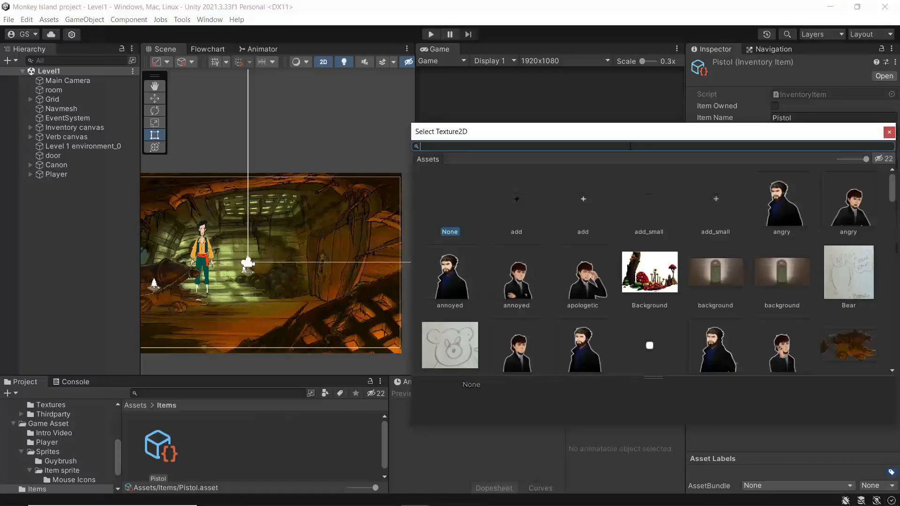
{"action": "type", "text": "pi"}
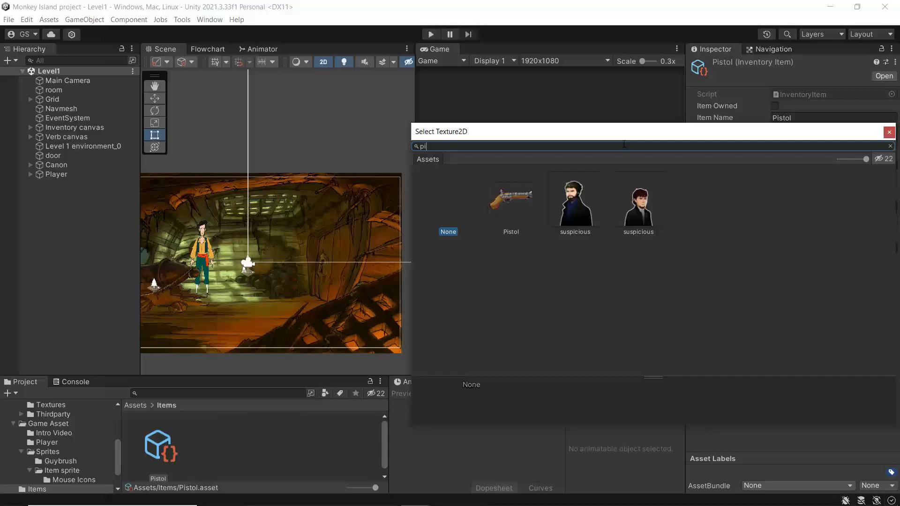
{"action": "key", "text": "BackSpace"}
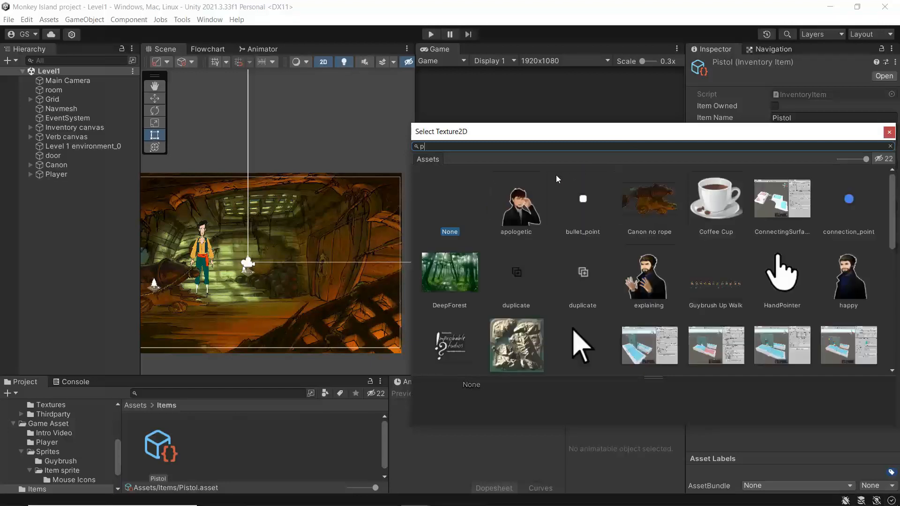
{"action": "key", "text": "BackSpace"}
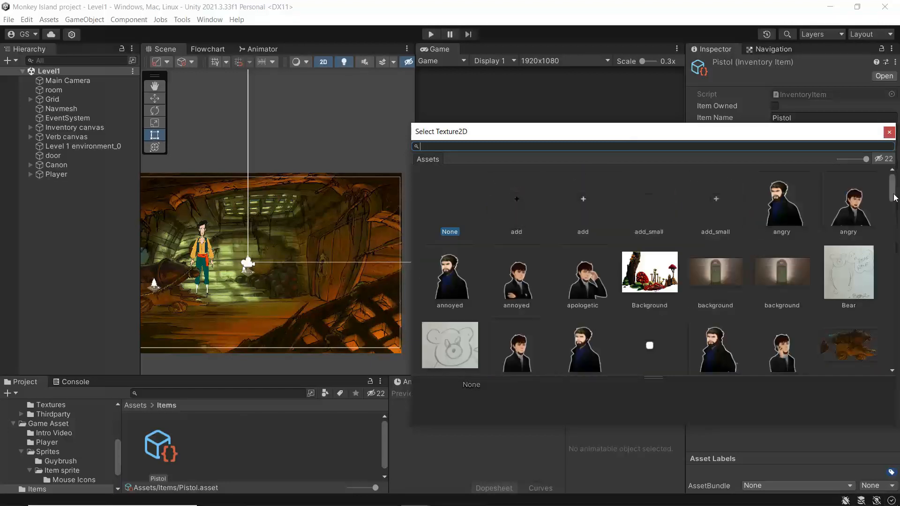
{"action": "scroll", "coordinate": [876, 274], "scroll_direction": "down", "scroll_amount": 5}
{"action": "scroll", "coordinate": [874, 262], "scroll_direction": "up", "scroll_amount": 5}
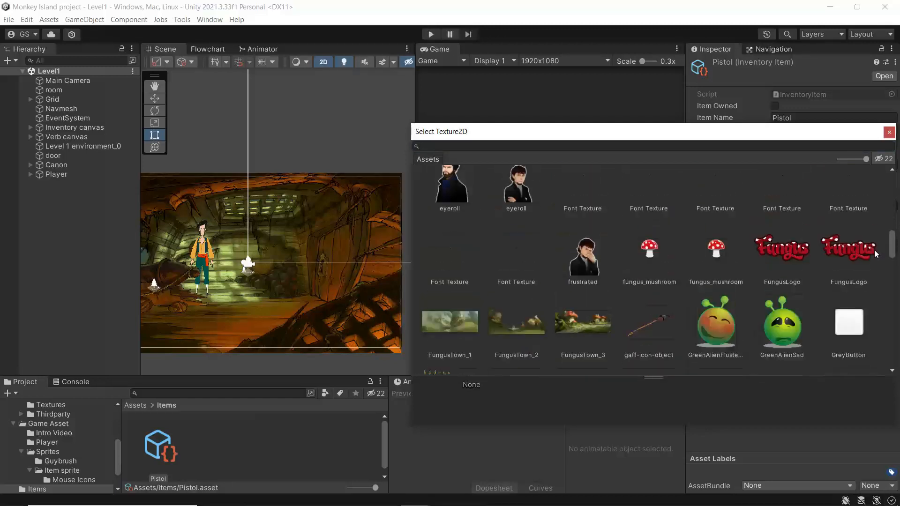
{"action": "scroll", "coordinate": [873, 258], "scroll_direction": "down", "scroll_amount": 9}
{"action": "scroll", "coordinate": [876, 290], "scroll_direction": "down", "scroll_amount": 3}
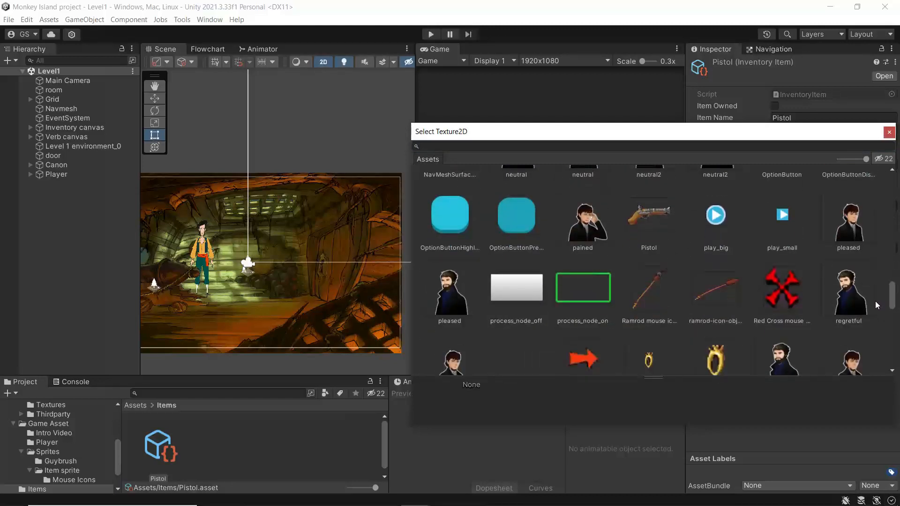
{"action": "scroll", "coordinate": [875, 304], "scroll_direction": "down", "scroll_amount": 2}
{"action": "scroll", "coordinate": [877, 324], "scroll_direction": "down", "scroll_amount": 8}
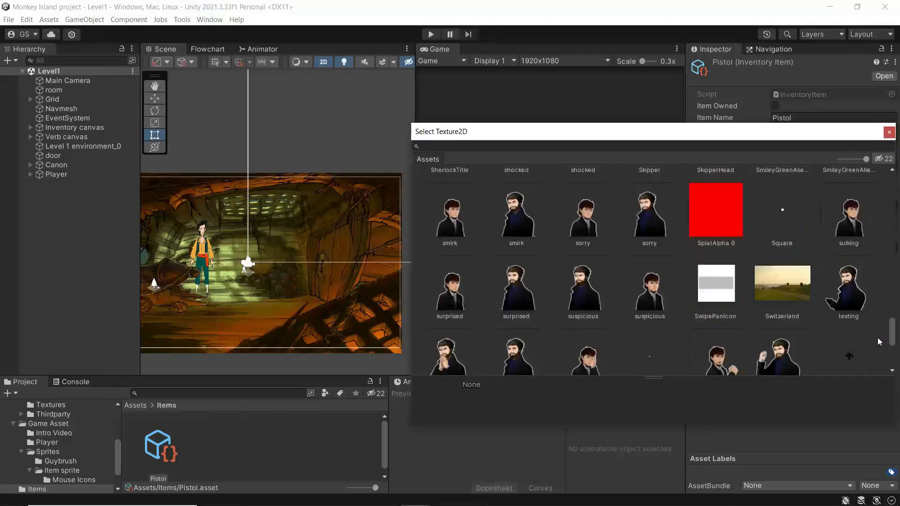
{"action": "scroll", "coordinate": [881, 347], "scroll_direction": "up", "scroll_amount": 6}
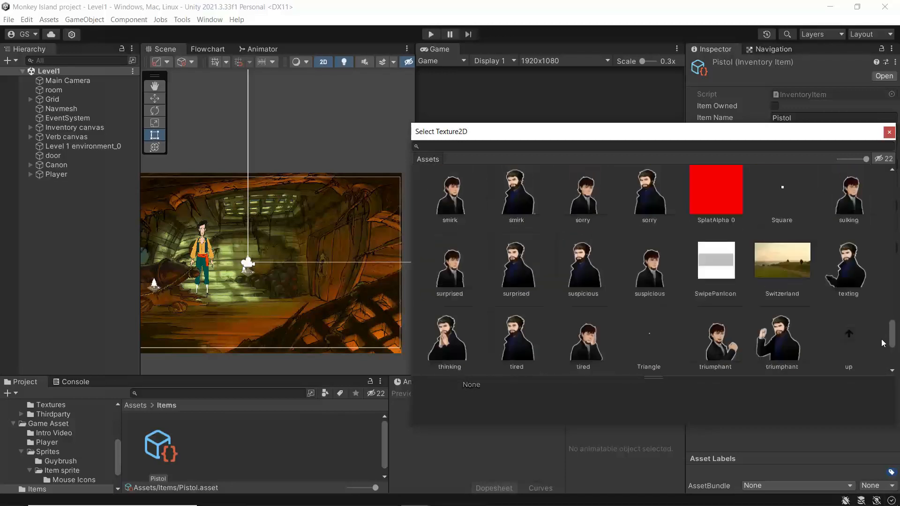
{"action": "scroll", "coordinate": [882, 312], "scroll_direction": "up", "scroll_amount": 2}
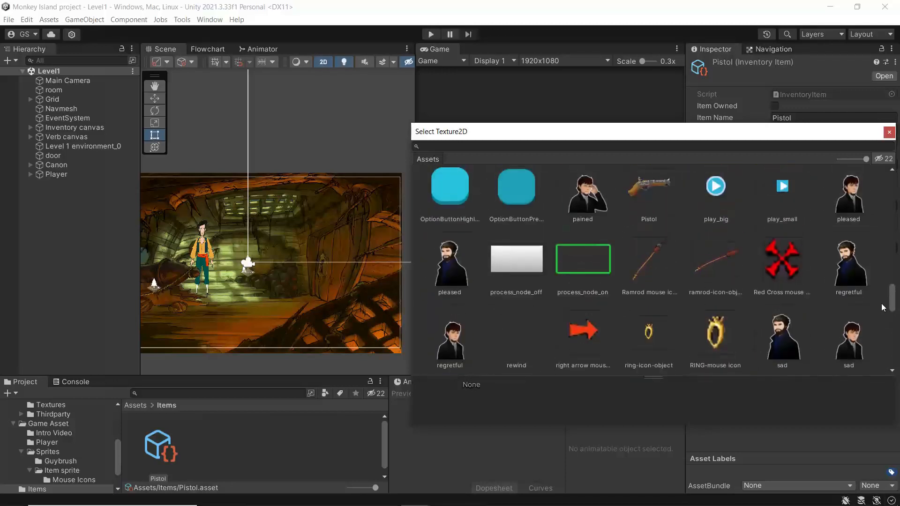
{"action": "scroll", "coordinate": [882, 305], "scroll_direction": "up", "scroll_amount": 3}
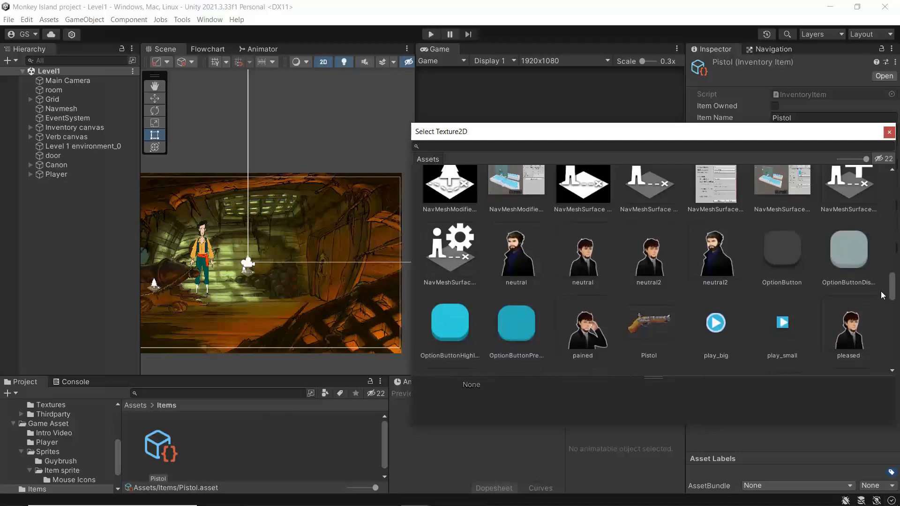
{"action": "scroll", "coordinate": [881, 293], "scroll_direction": "up", "scroll_amount": 5}
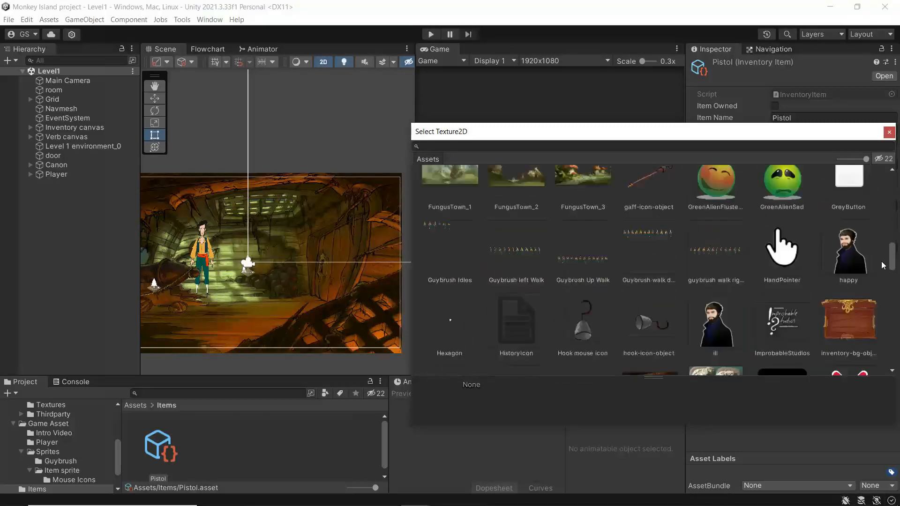
{"action": "scroll", "coordinate": [881, 266], "scroll_direction": "up", "scroll_amount": 1}
{"action": "scroll", "coordinate": [881, 261], "scroll_direction": "up", "scroll_amount": 10}
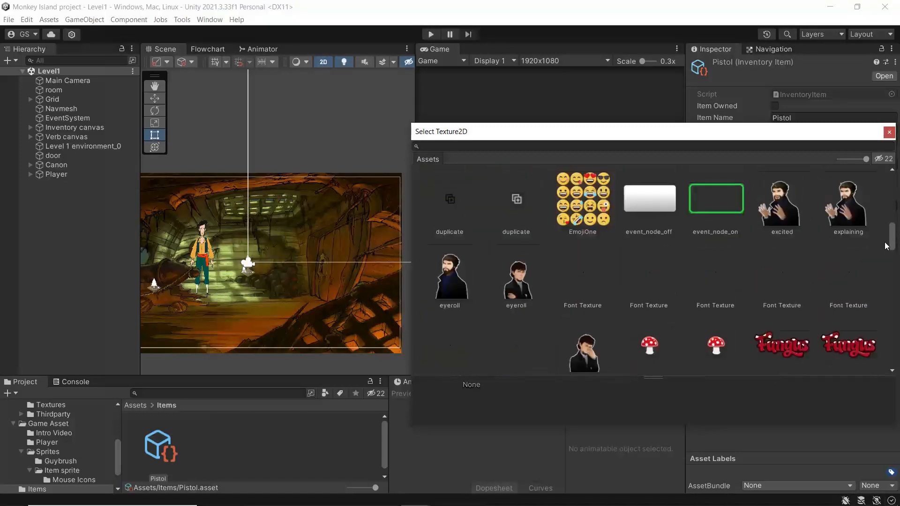
{"action": "scroll", "coordinate": [886, 239], "scroll_direction": "up", "scroll_amount": 8}
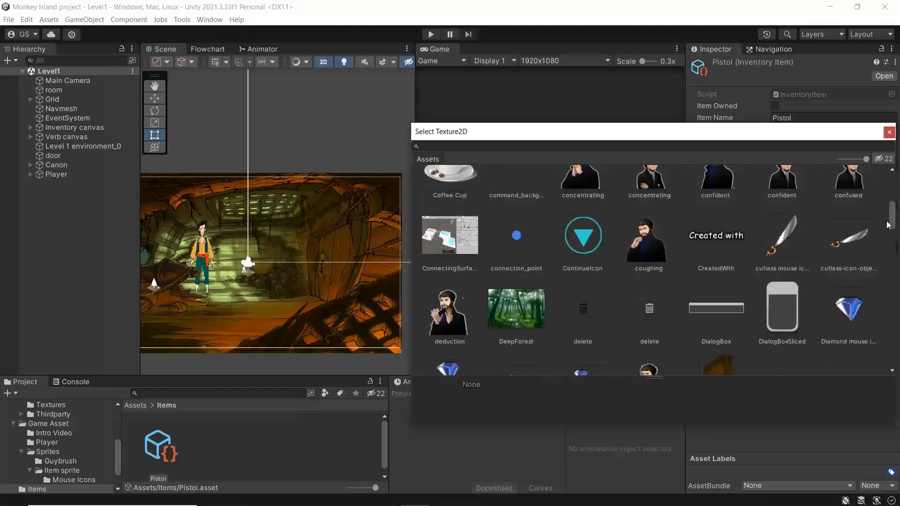
{"action": "scroll", "coordinate": [887, 214], "scroll_direction": "up", "scroll_amount": 2}
{"action": "scroll", "coordinate": [886, 215], "scroll_direction": "down", "scroll_amount": 6}
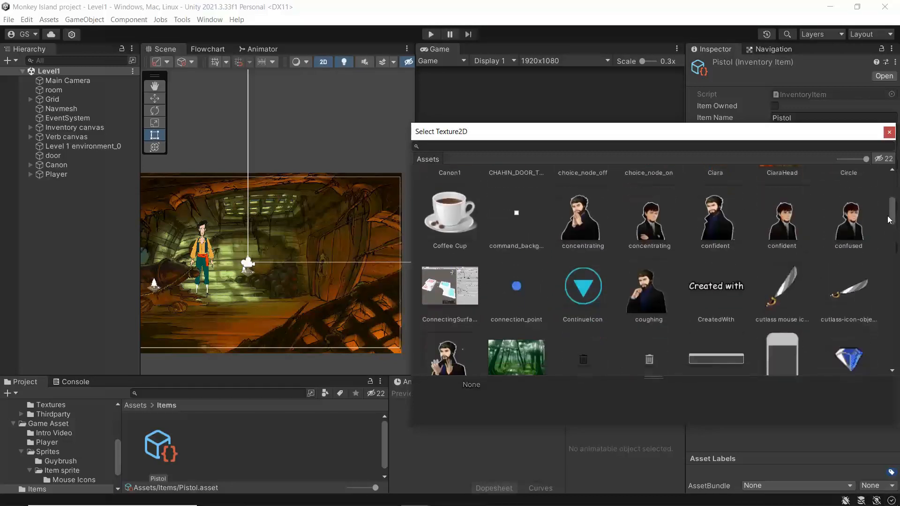
{"action": "scroll", "coordinate": [887, 215], "scroll_direction": "up", "scroll_amount": 6}
{"action": "scroll", "coordinate": [889, 215], "scroll_direction": "up", "scroll_amount": 6}
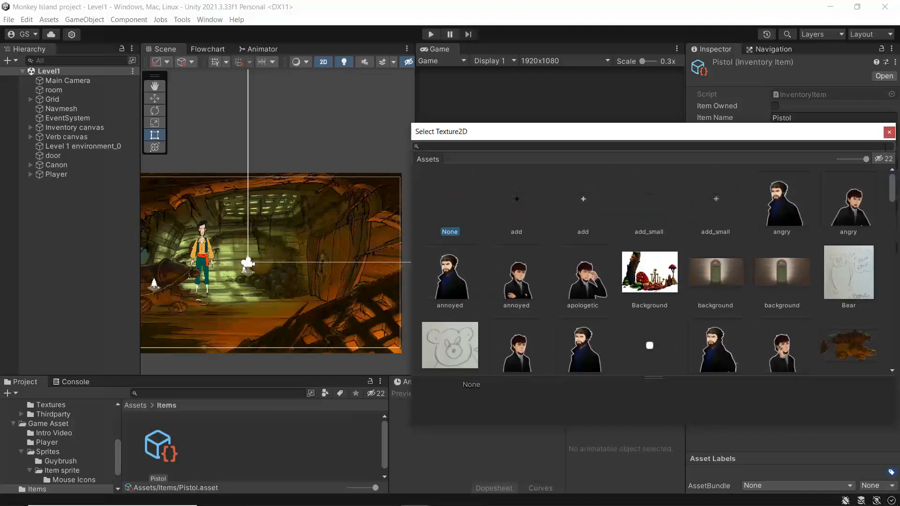
{"action": "left_click", "coordinate": [889, 133]}
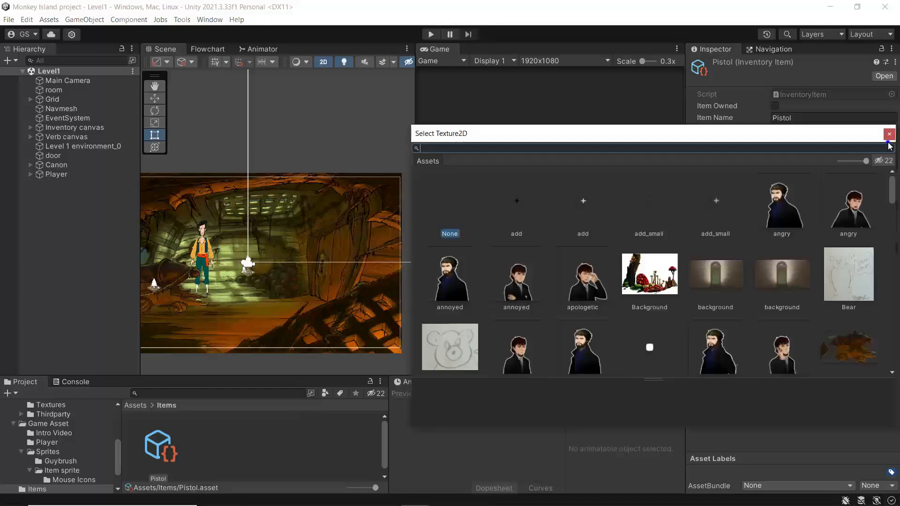
- Find the Pistol texture and assign it as the Pistol item's mouse icon
{"action": "left_click", "coordinate": [891, 141]}
{"action": "type", "text": "pis"}
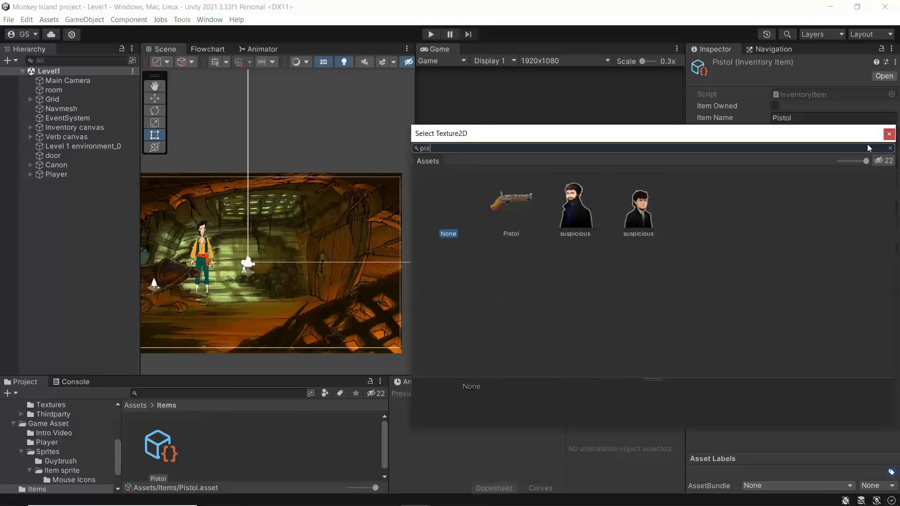
{"action": "left_click", "coordinate": [515, 205]}
{"action": "left_click", "coordinate": [889, 134]}
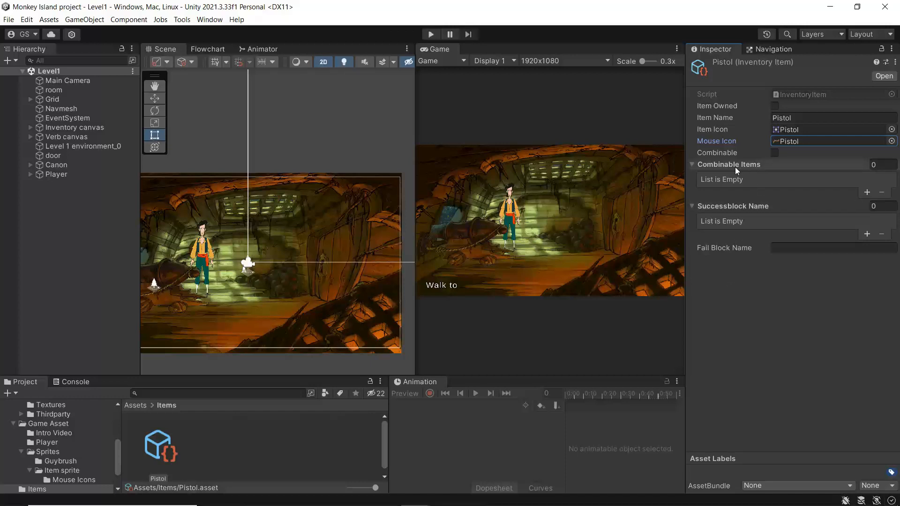
- Give the Pistol's Combinable Items list a size of 1 and reset it to 0
{"action": "left_click", "coordinate": [877, 165]}
{"action": "type", "text": "1"}
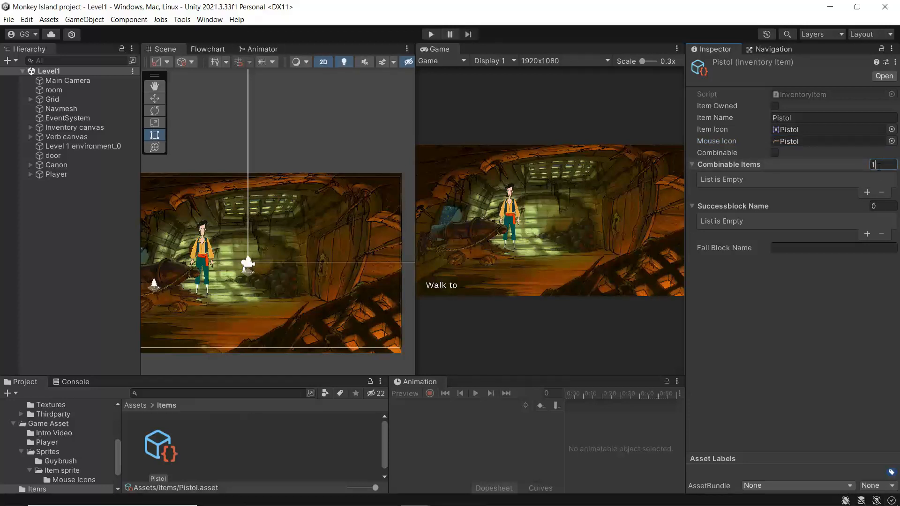
{"action": "key", "text": "Return"}
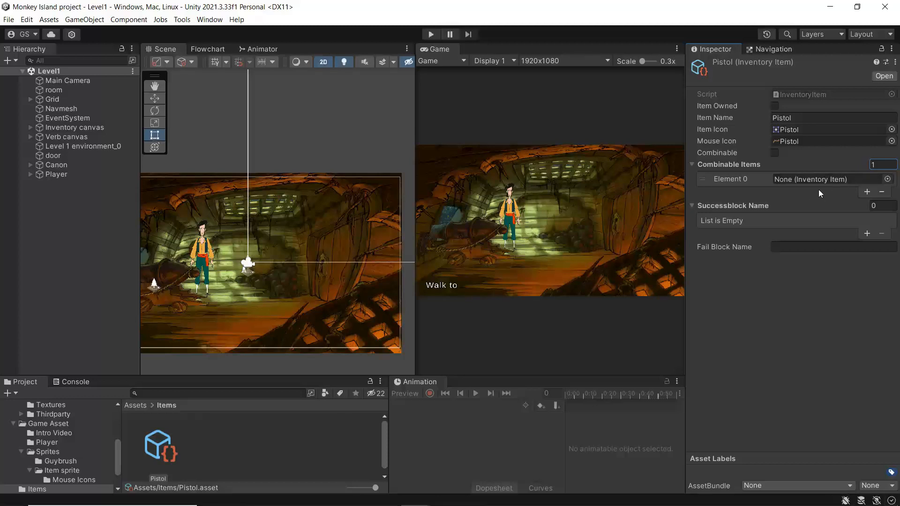
{"action": "left_click", "coordinate": [868, 163]}
{"action": "type", "text": "0"}
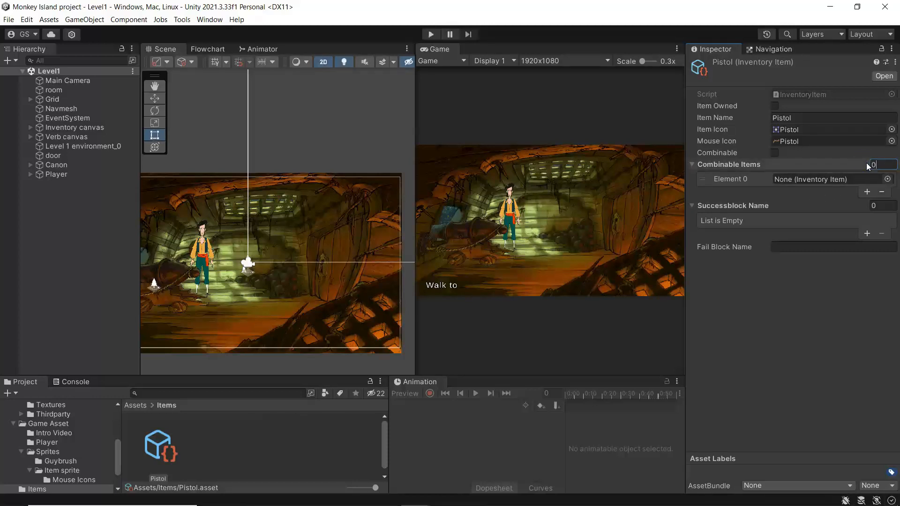
{"action": "key", "text": "Return"}
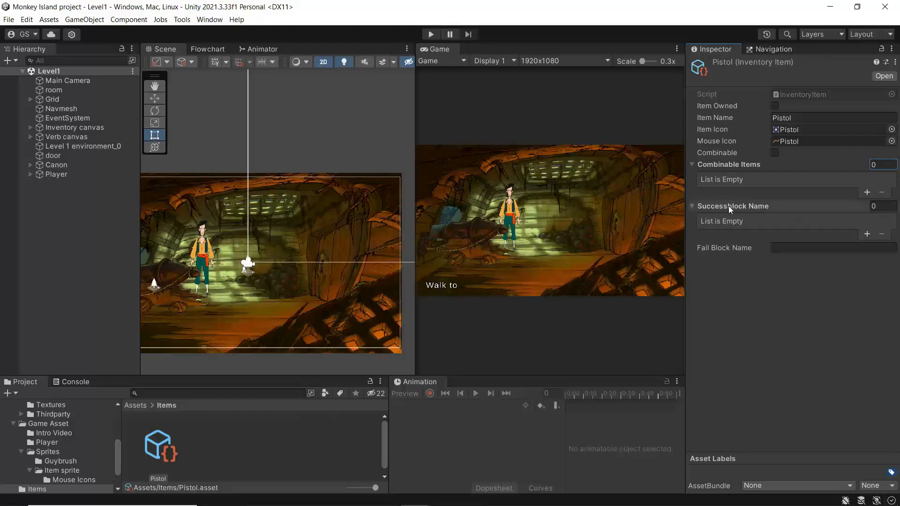
- Add an empty entry to the Pistol's Successblock Name list and reset the list size to 0
{"action": "left_click", "coordinate": [867, 233]}
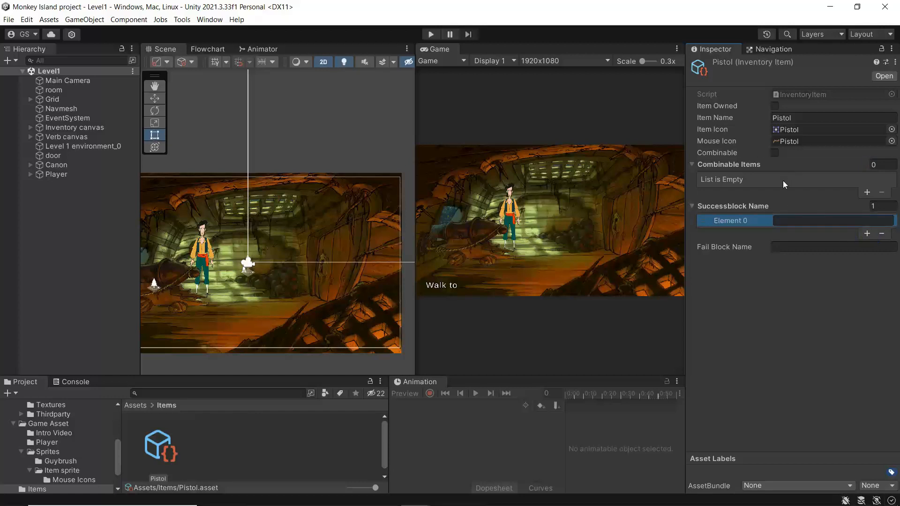
{"action": "left_click", "coordinate": [781, 220]}
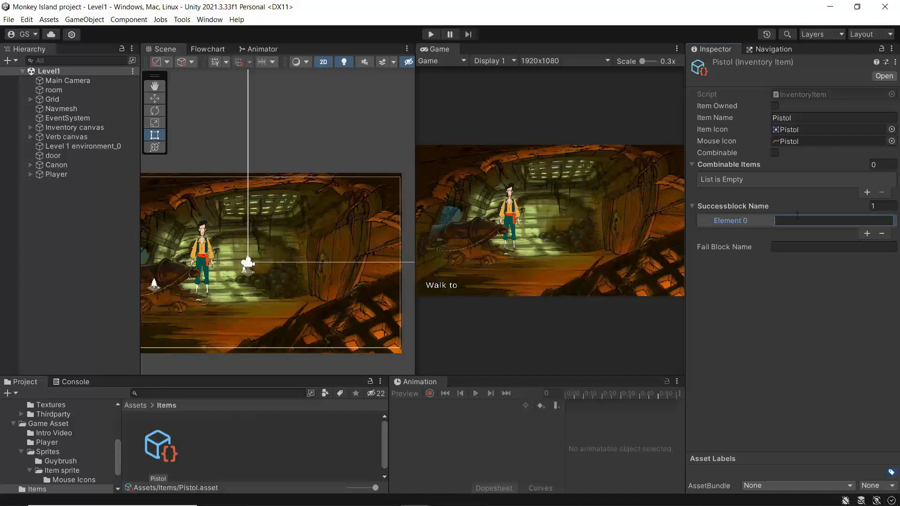
{"action": "left_click", "coordinate": [872, 206]}
{"action": "type", "text": "0"}
{"action": "key", "text": "Return"}
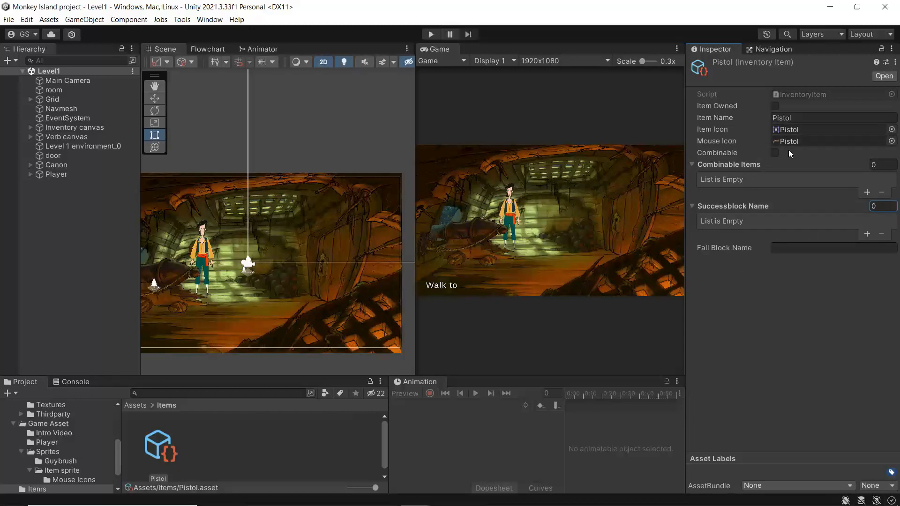
- Set the Pistol item's Fail Block Name to fail
{"action": "left_click", "coordinate": [754, 328]}
{"action": "left_click", "coordinate": [776, 248]}
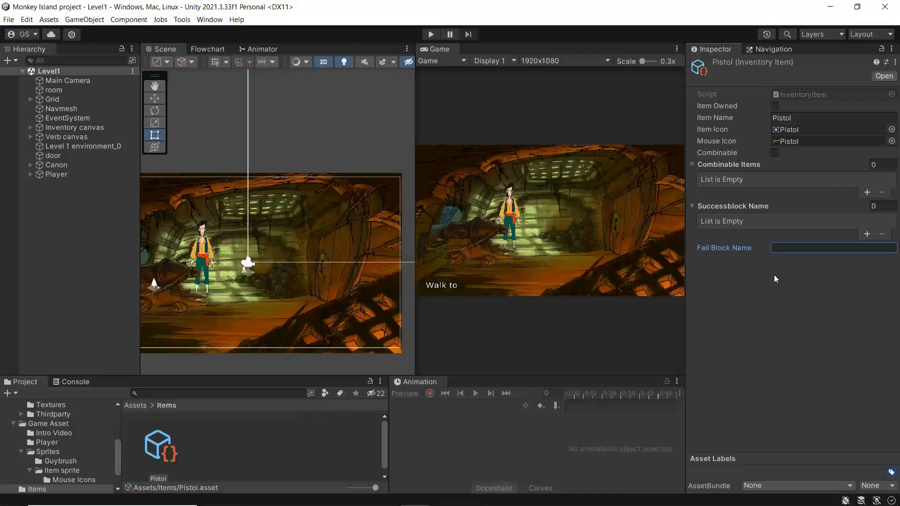
{"action": "type", "text": "fail"}
- Create an inventory item asset called Ring in the Items folder and set its item name to Ring
{"action": "scroll", "coordinate": [235, 445], "scroll_direction": "down", "scroll_amount": 1}
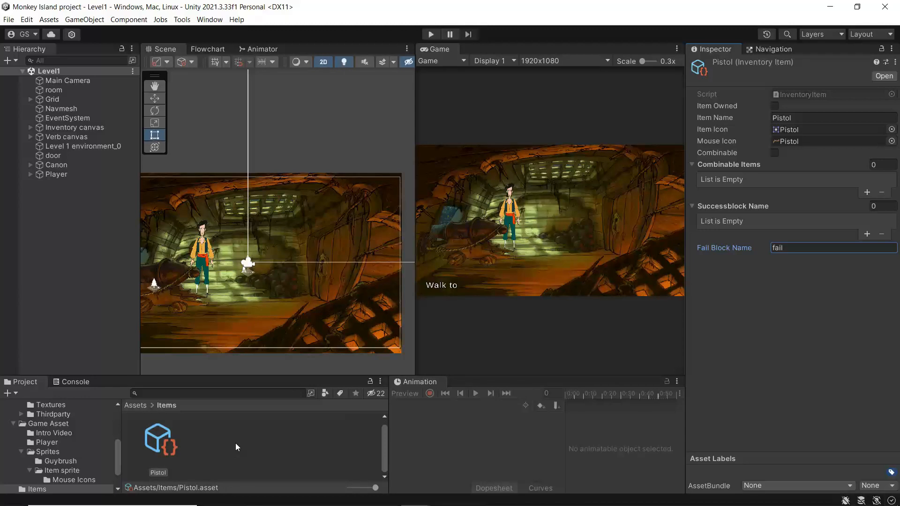
{"action": "right_click", "coordinate": [221, 442]}
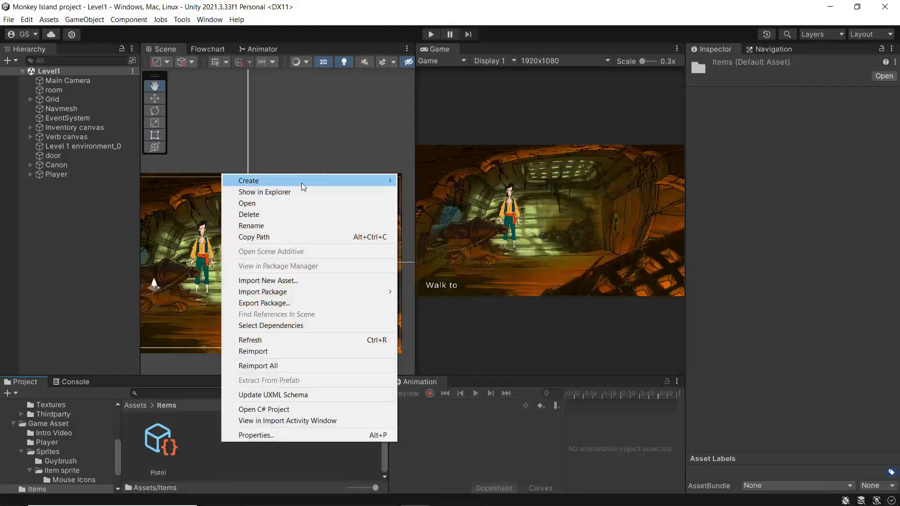
{"action": "mouse_move", "coordinate": [301, 183]}
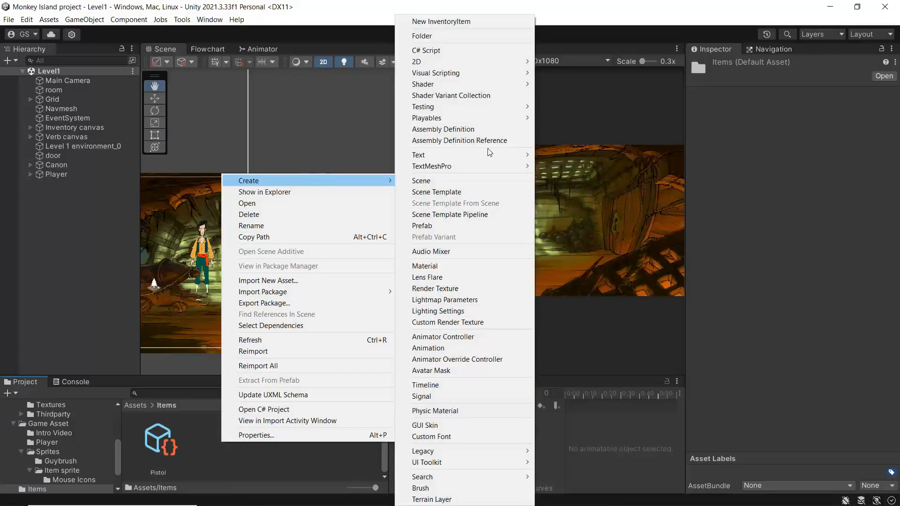
{"action": "left_click", "coordinate": [461, 21]}
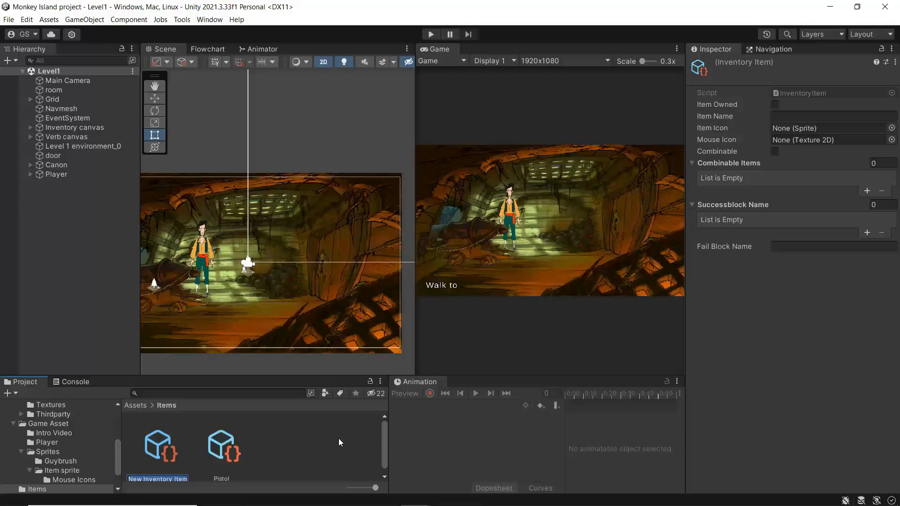
{"action": "type", "text": "Ring"}
{"action": "key", "text": "Return"}
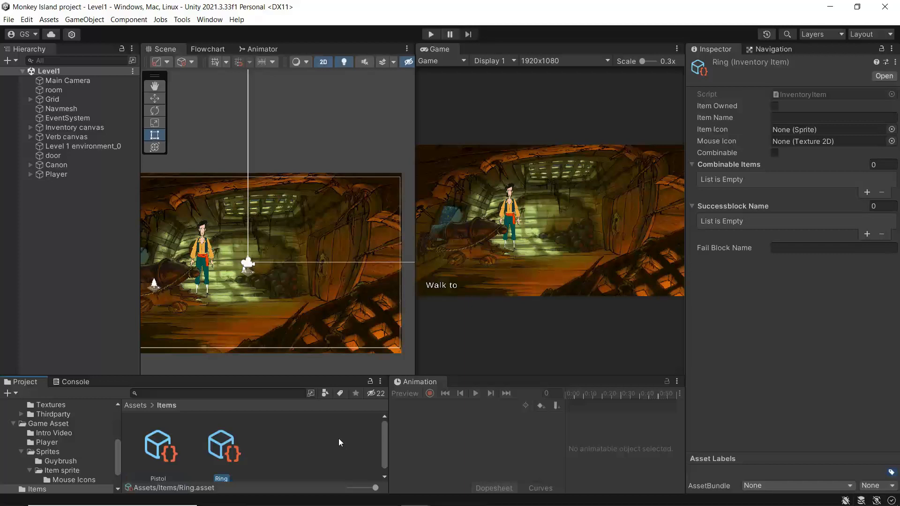
{"action": "left_click", "coordinate": [776, 118]}
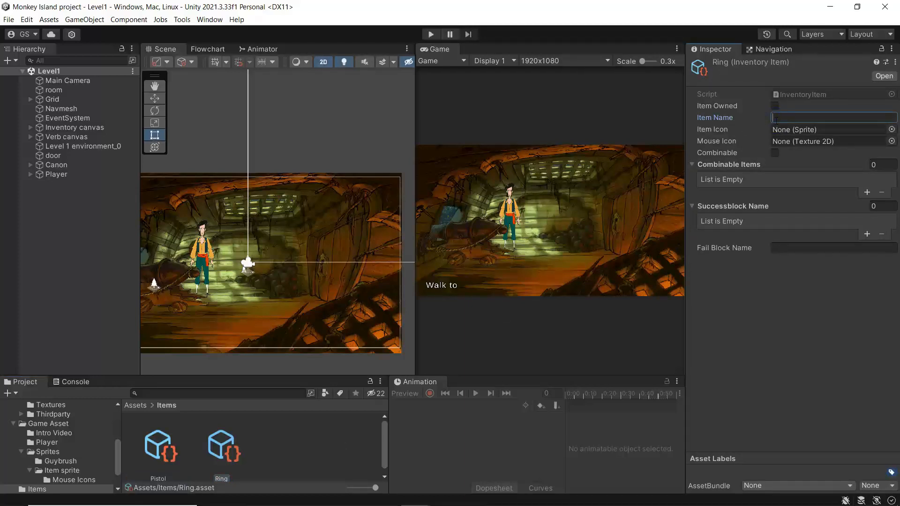
{"action": "type", "text": "Ring"}
- Search the sprites for ring and assign ring-icon-object as the Ring item's item icon
{"action": "left_click", "coordinate": [891, 131]}
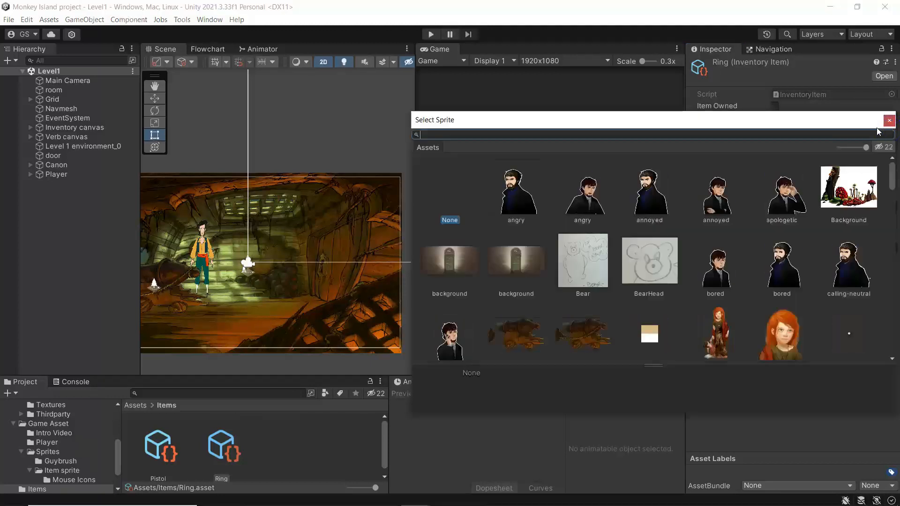
{"action": "type", "text": "ring"}
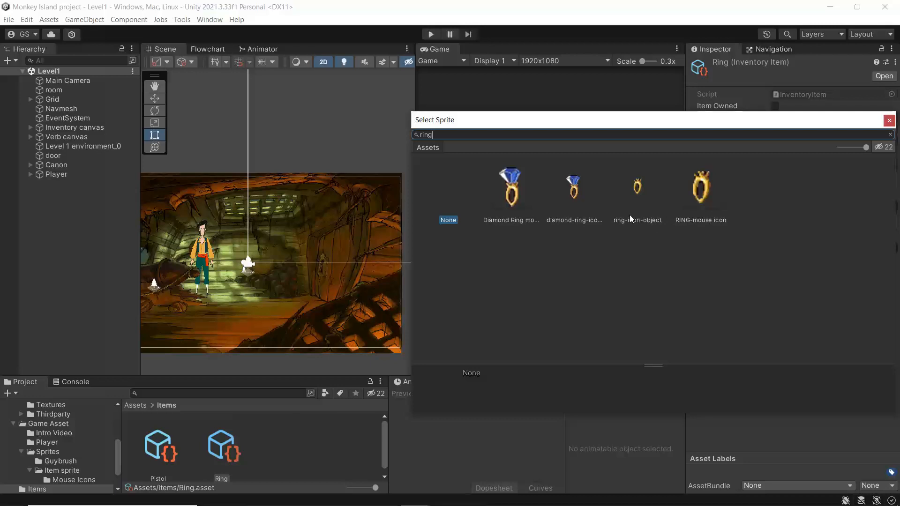
{"action": "left_click", "coordinate": [630, 190]}
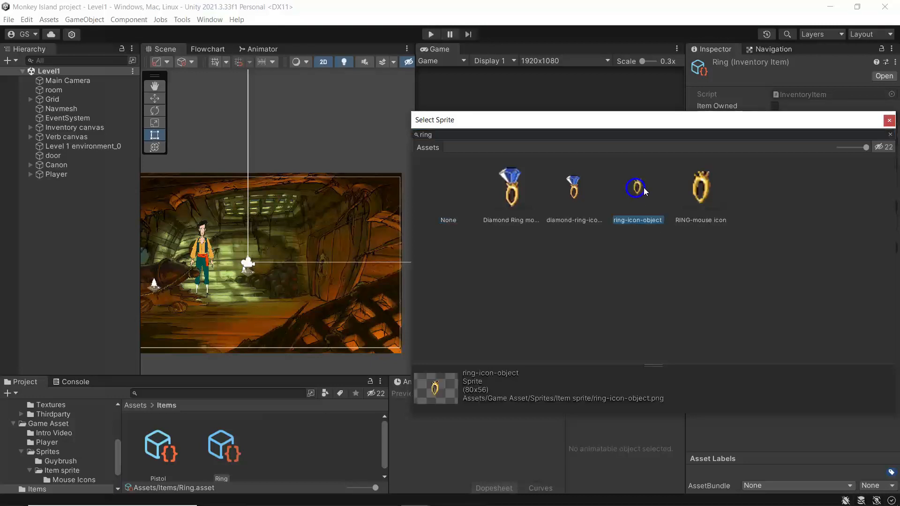
- Search the textures for ring and assign RING-mouse icon as the Ring item's mouse icon
{"action": "left_click", "coordinate": [888, 120]}
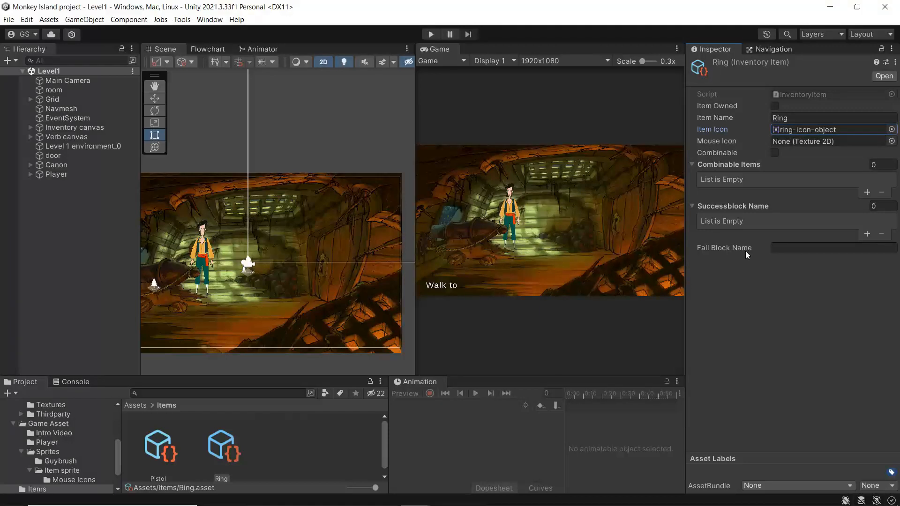
{"action": "left_click", "coordinate": [891, 141]}
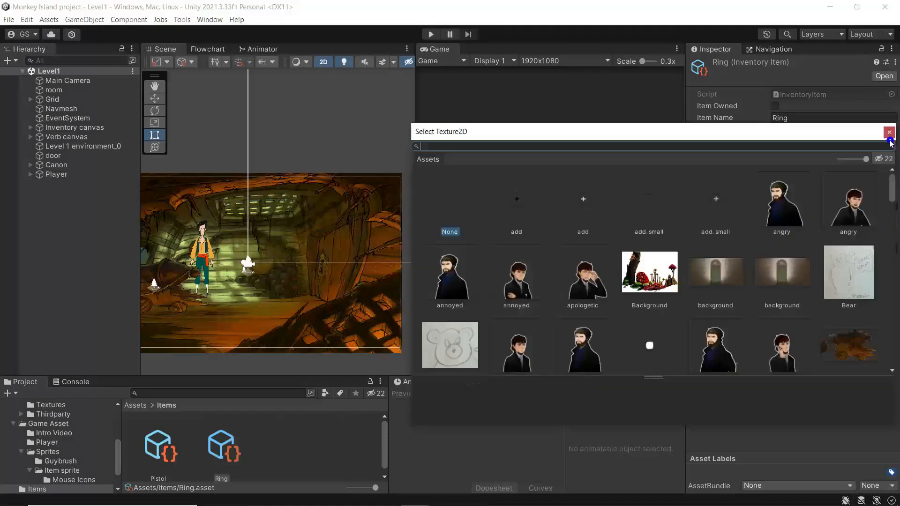
{"action": "type", "text": "ring"}
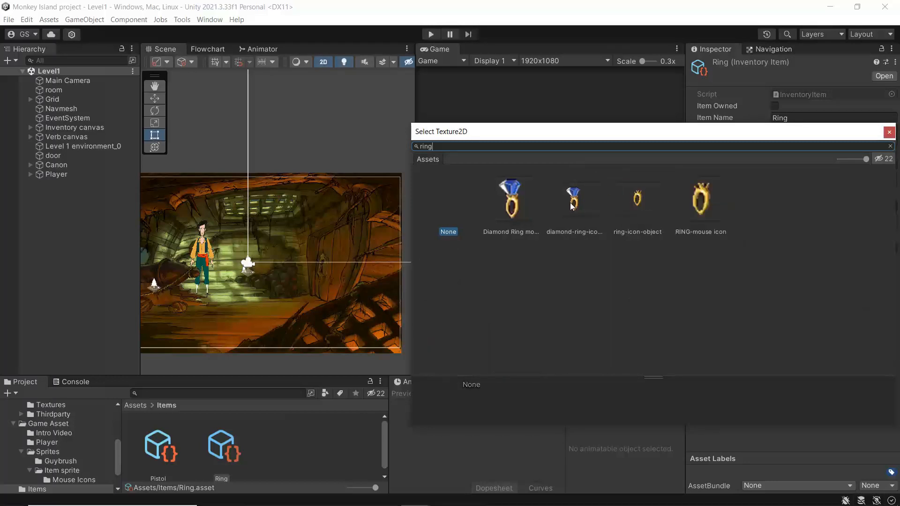
{"action": "left_click", "coordinate": [703, 201]}
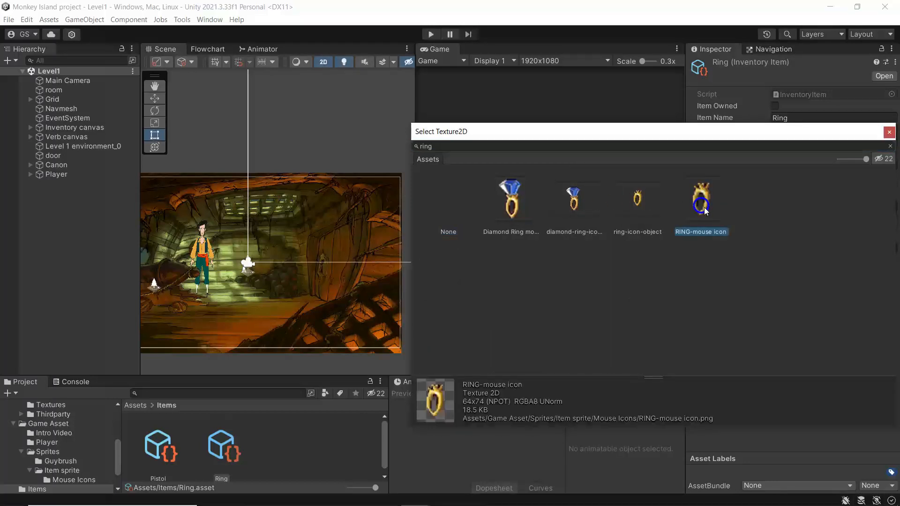
{"action": "left_click", "coordinate": [889, 131]}
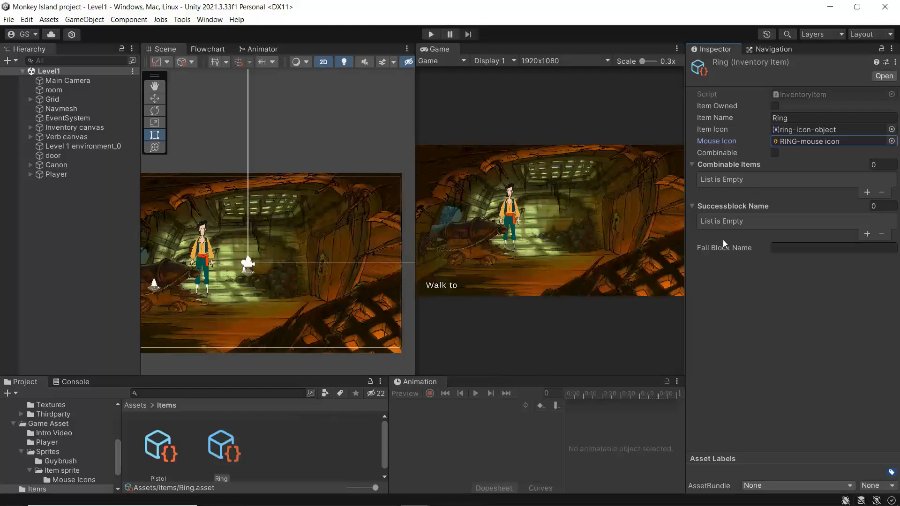
- Set the size of the Ring item's Combinable Items list to 1
{"action": "left_click", "coordinate": [876, 165]}
{"action": "type", "text": "1"}
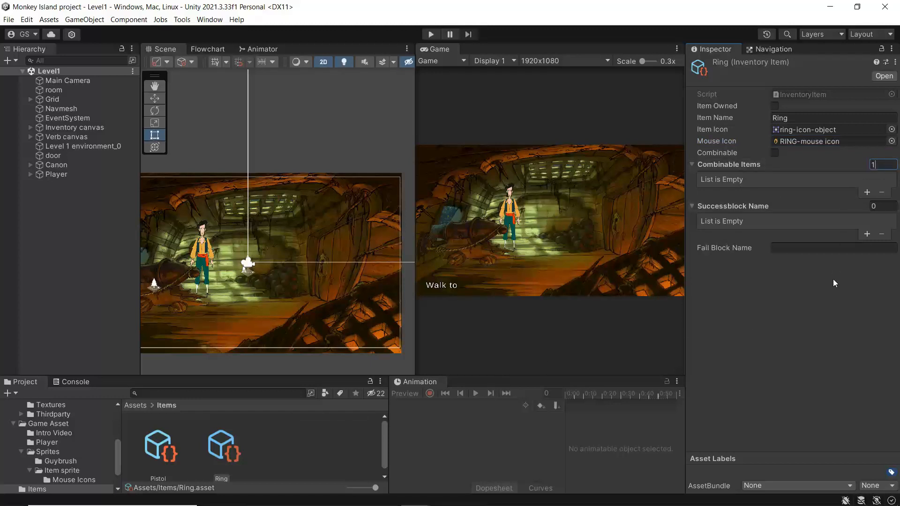
{"action": "key", "text": "Return"}
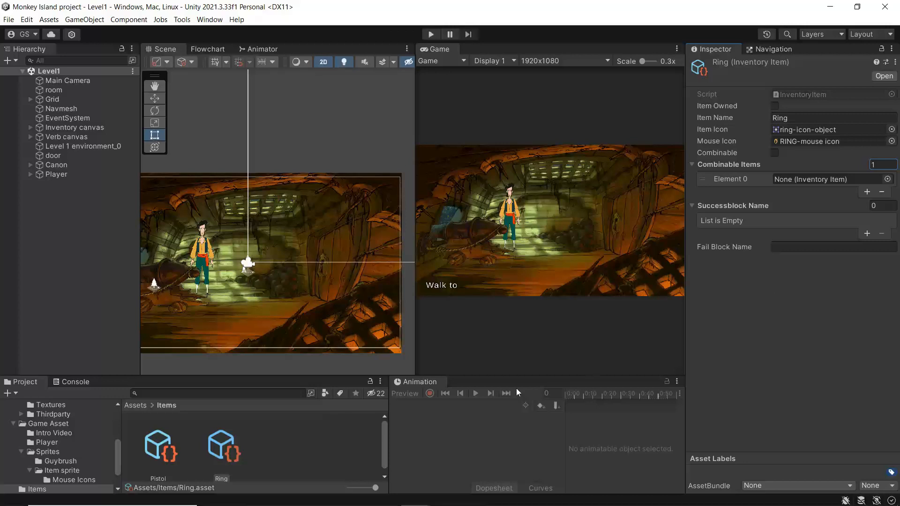
- Create an inventory item asset called Diamond in the Items folder and set its item name to Diamond
{"action": "right_click", "coordinate": [264, 456]}
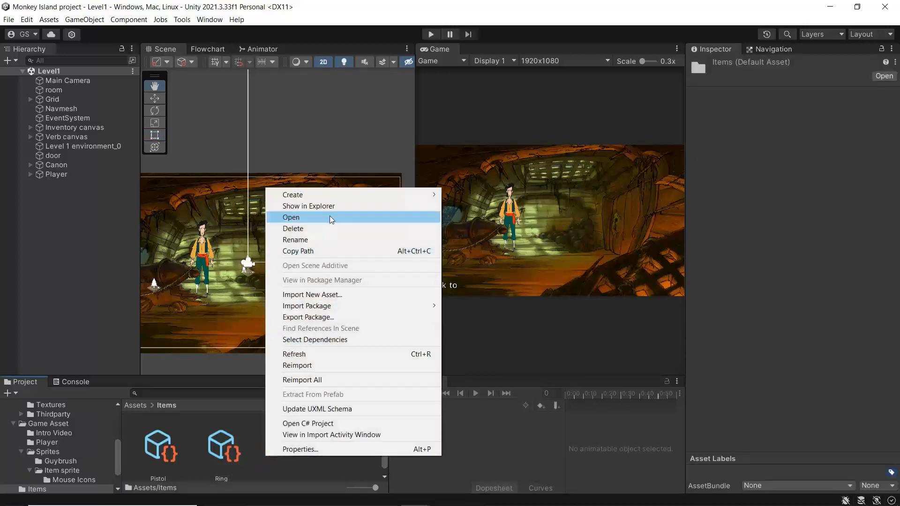
{"action": "mouse_move", "coordinate": [329, 193]}
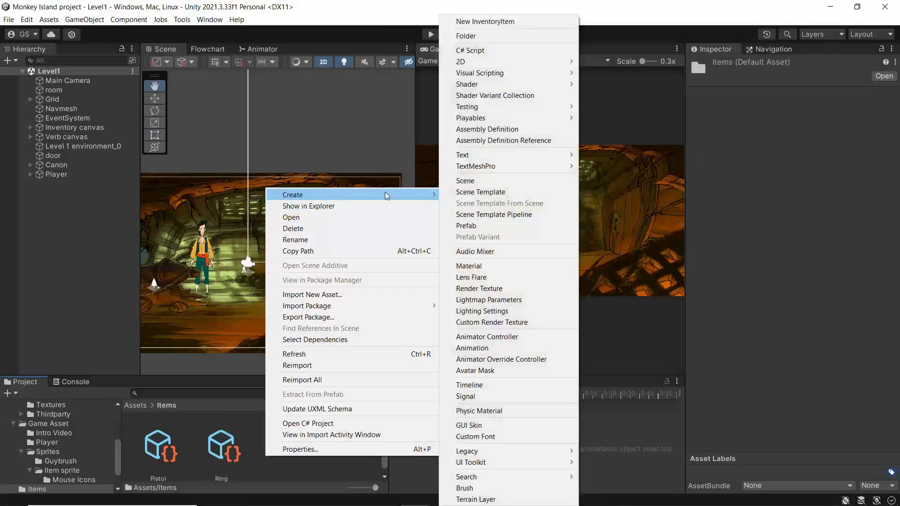
{"action": "left_click", "coordinate": [507, 22]}
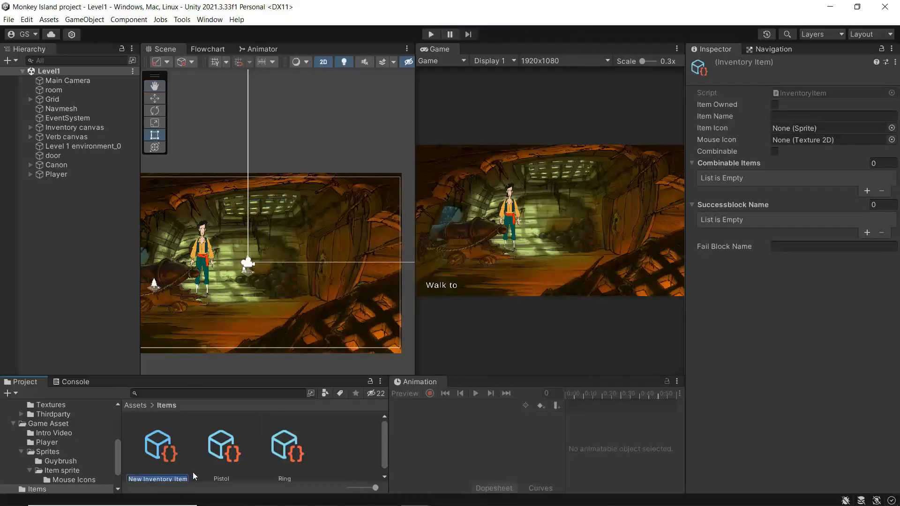
{"action": "type", "text": "Diamond"}
{"action": "key", "text": "Return"}
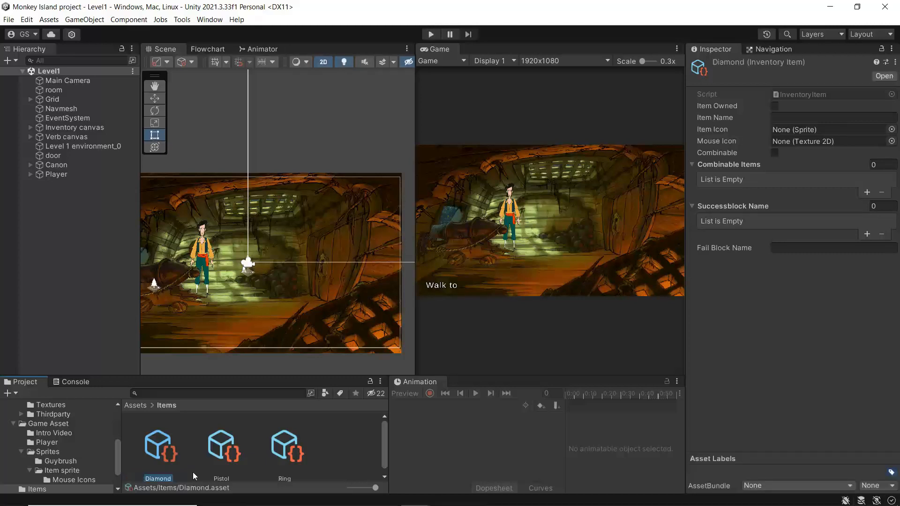
{"action": "left_click", "coordinate": [813, 118]}
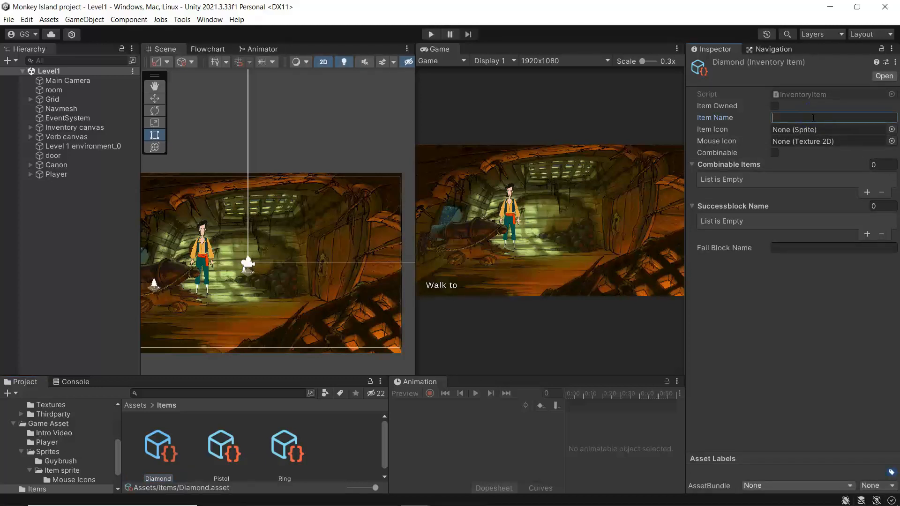
{"action": "type", "text": "Diamond"}
- Search the sprites for dia and assign diamond-icon-object as the Diamond item's item icon
{"action": "left_click", "coordinate": [891, 129]}
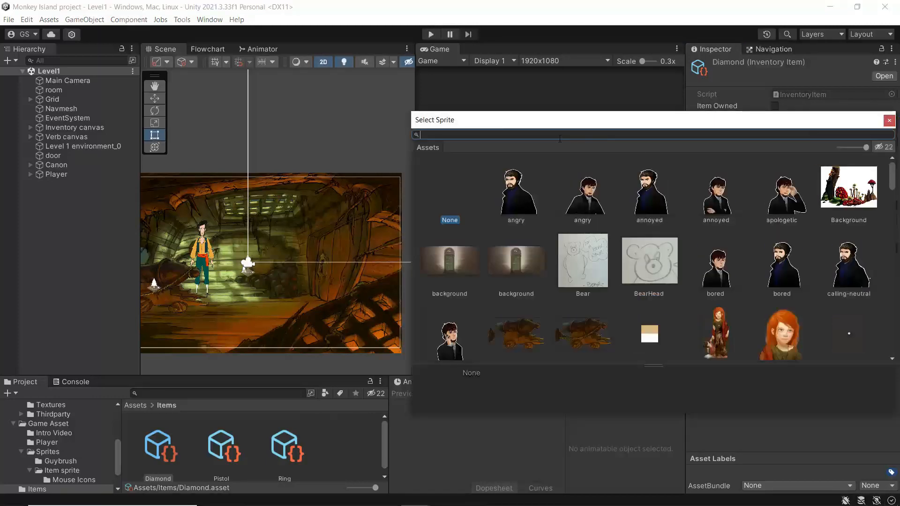
{"action": "type", "text": "dia"}
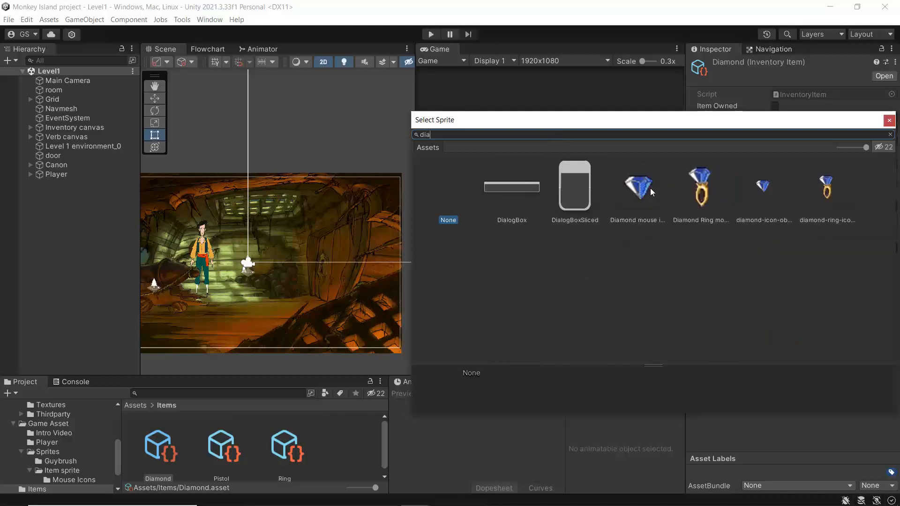
{"action": "left_click", "coordinate": [651, 189]}
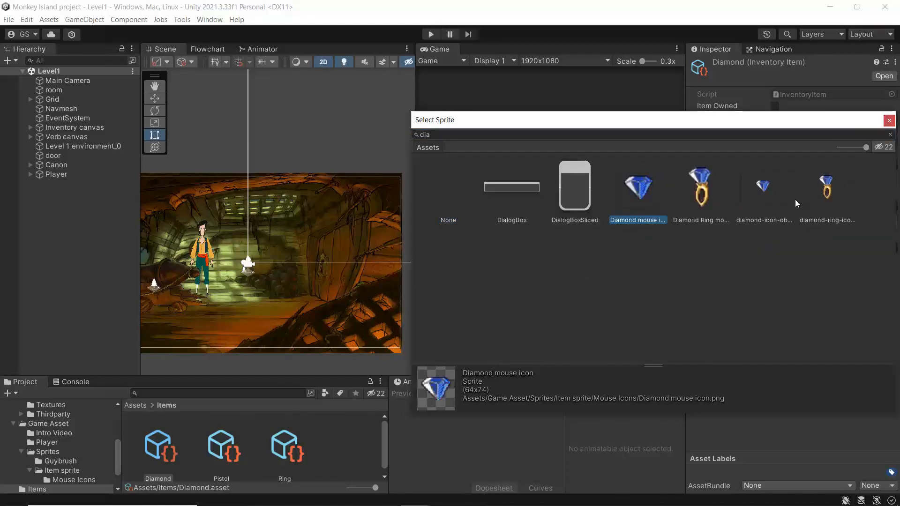
{"action": "left_click", "coordinate": [764, 187]}
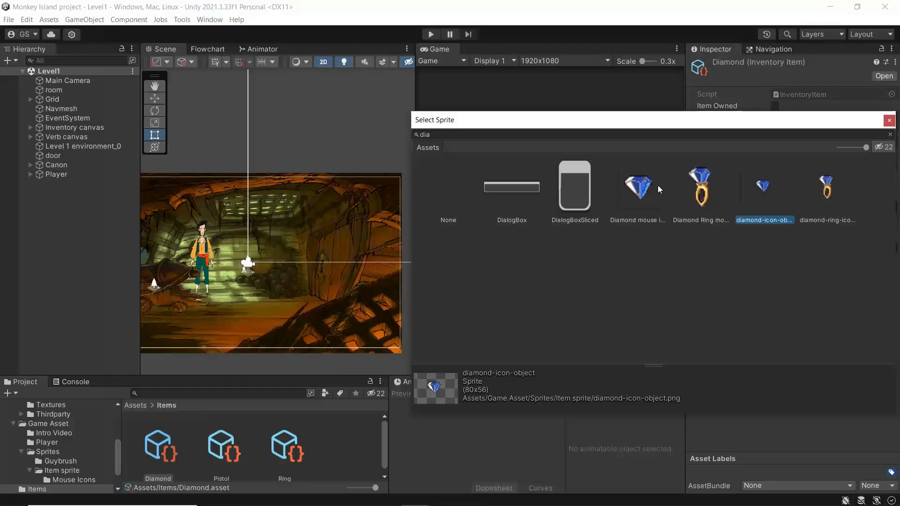
{"action": "left_click", "coordinate": [889, 120]}
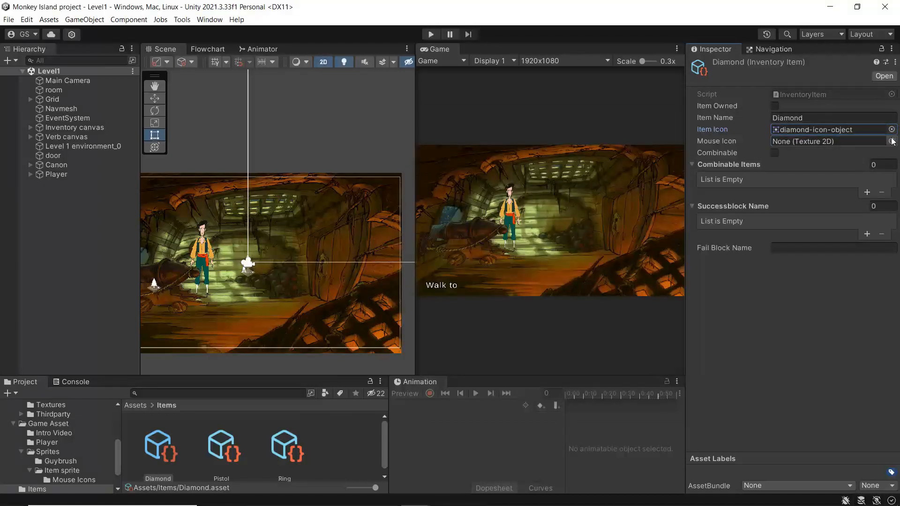
- Search the textures for dia and assign Diamond mouse icon as the Diamond item's mouse icon
{"action": "left_click", "coordinate": [891, 141]}
{"action": "type", "text": "di"}
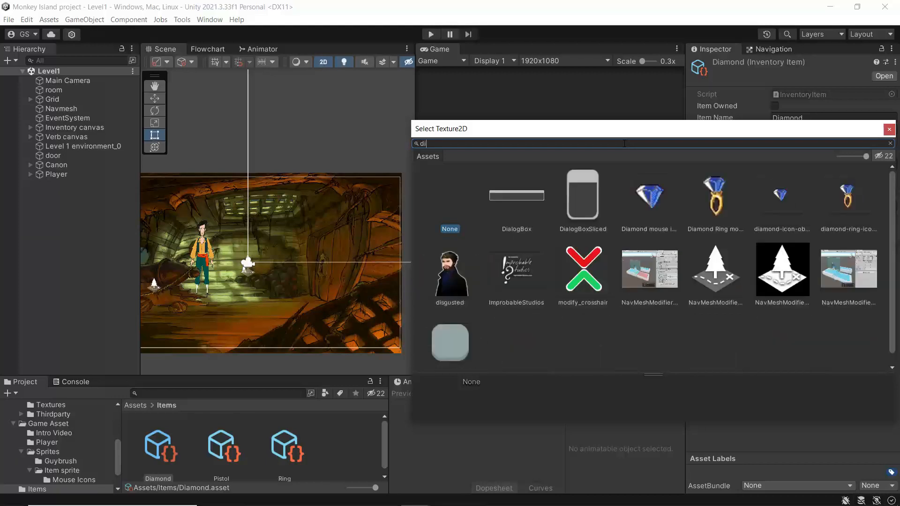
{"action": "type", "text": "a"}
{"action": "left_click", "coordinate": [632, 199]}
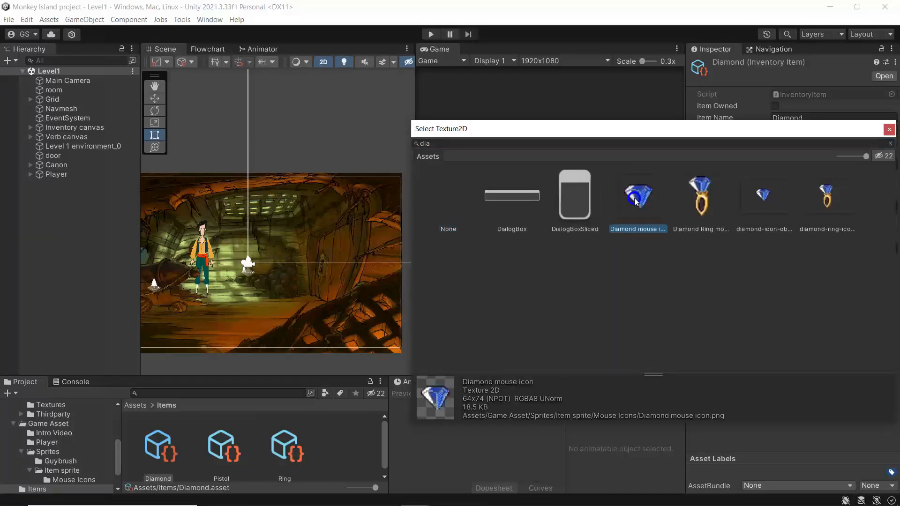
{"action": "left_click", "coordinate": [889, 132]}
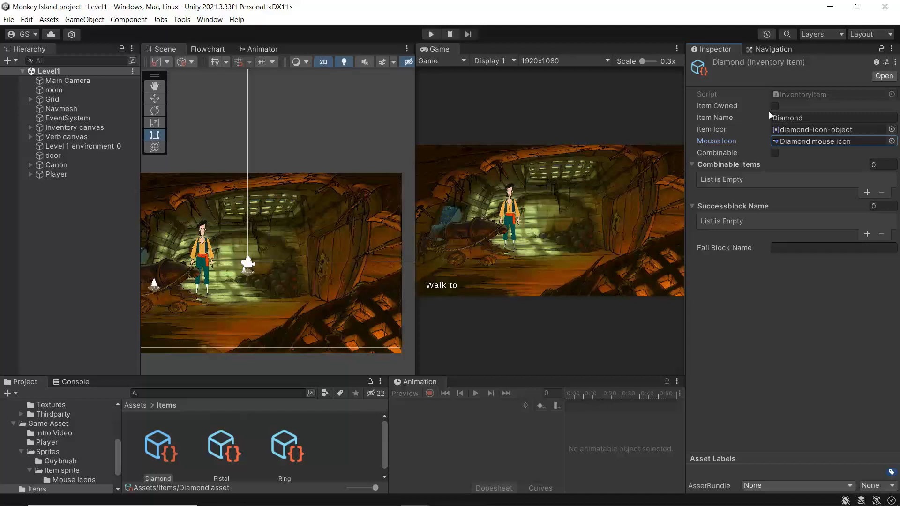
- Enable the Combinable option on both the Diamond and Ring items
{"action": "left_click", "coordinate": [774, 153]}
{"action": "left_click", "coordinate": [286, 444]}
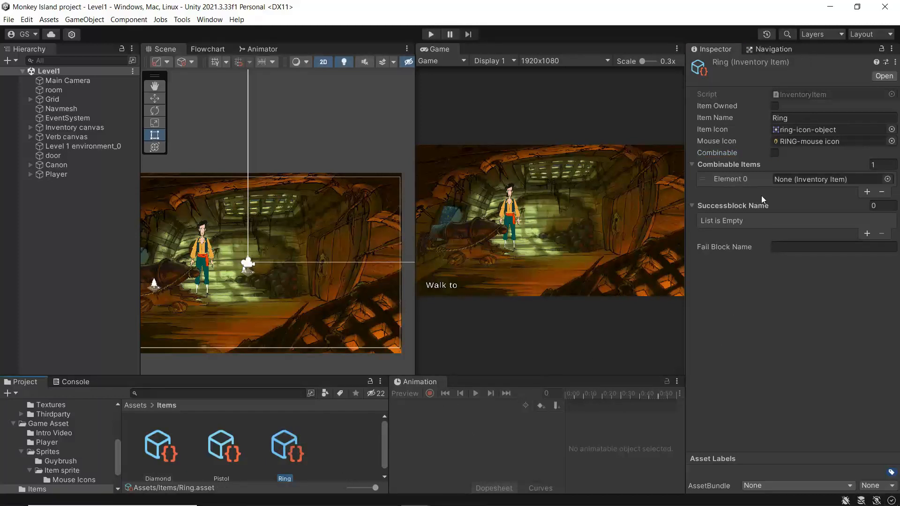
{"action": "left_click", "coordinate": [775, 153]}
- Set the Ring item's Fail Block Name to fail
{"action": "left_click", "coordinate": [778, 249]}
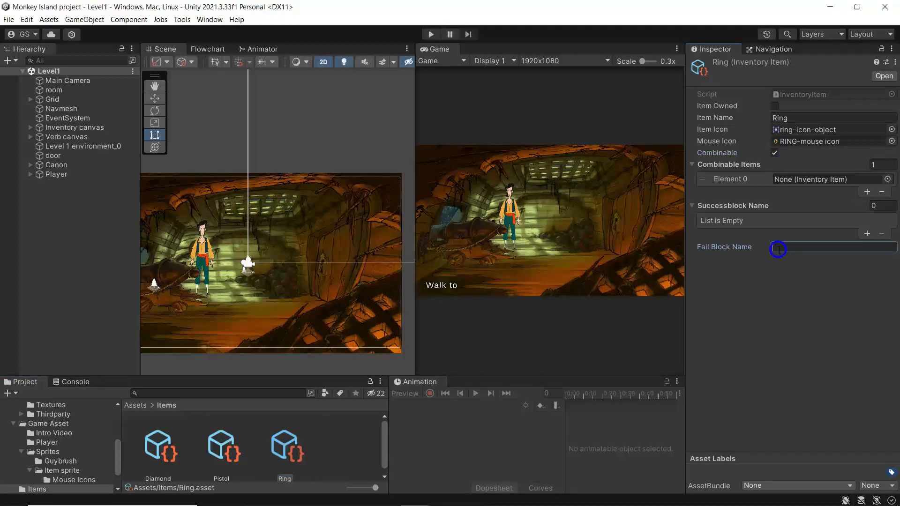
{"action": "type", "text": "fail"}
{"action": "left_click", "coordinate": [780, 305]}
- Set the Diamond item's Fail Block Name to fail
{"action": "left_click", "coordinate": [230, 445]}
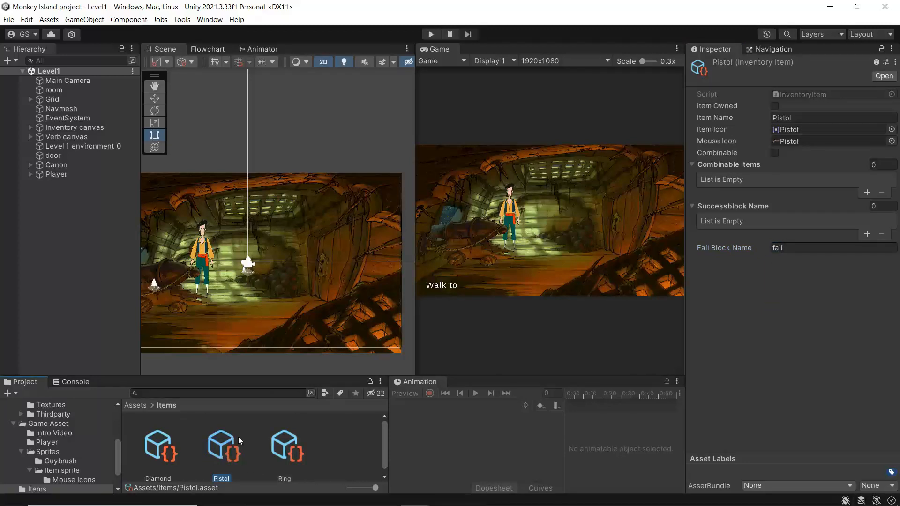
{"action": "left_click", "coordinate": [159, 445]}
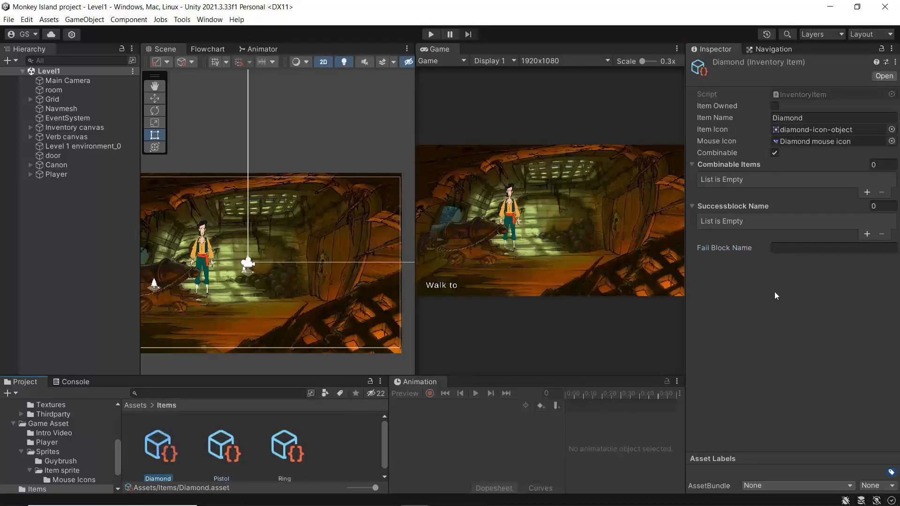
{"action": "left_click", "coordinate": [784, 247]}
{"action": "type", "text": "fail"}
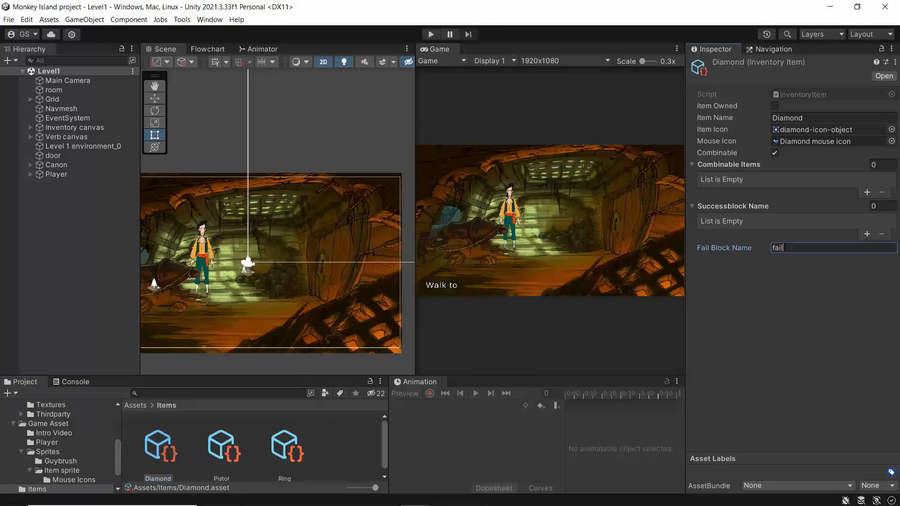
- Create another inventory item asset in the Items folder and call it RingDiamond
{"action": "left_click", "coordinate": [342, 450]}
{"action": "right_click", "coordinate": [342, 450]}
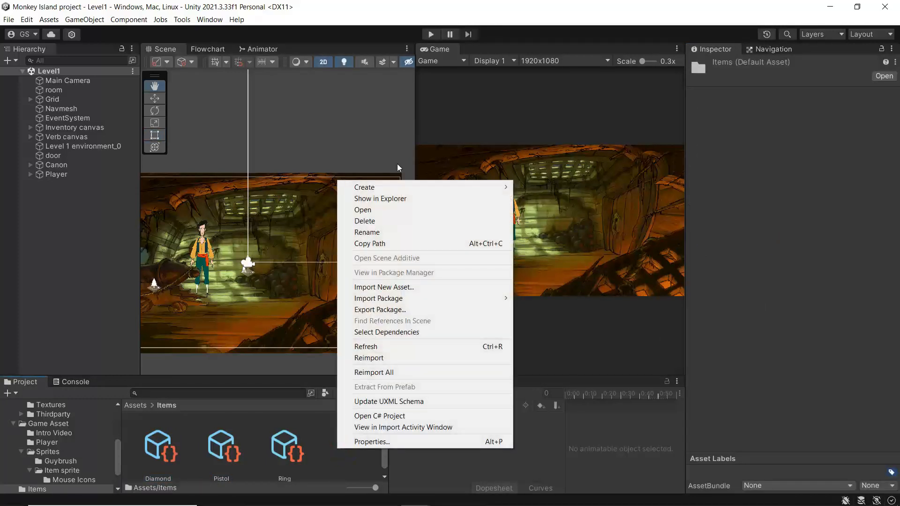
{"action": "mouse_move", "coordinate": [398, 186]}
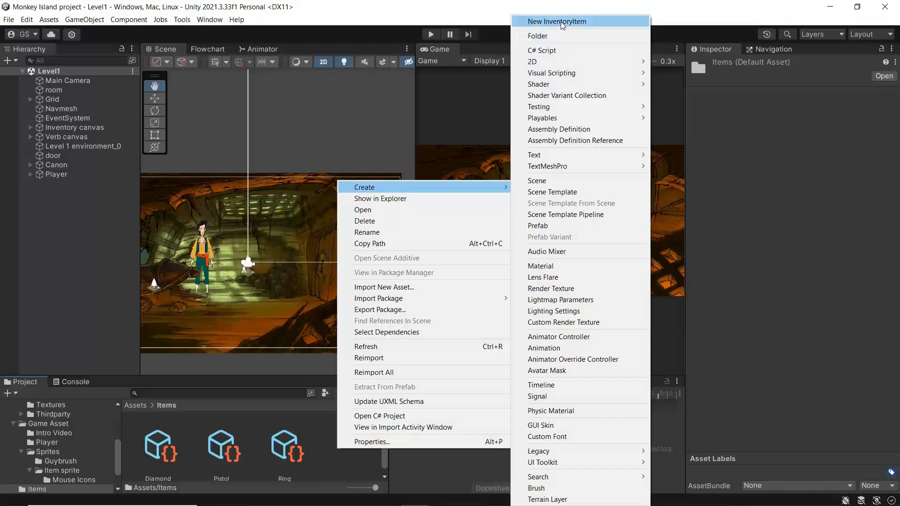
{"action": "left_click", "coordinate": [560, 21]}
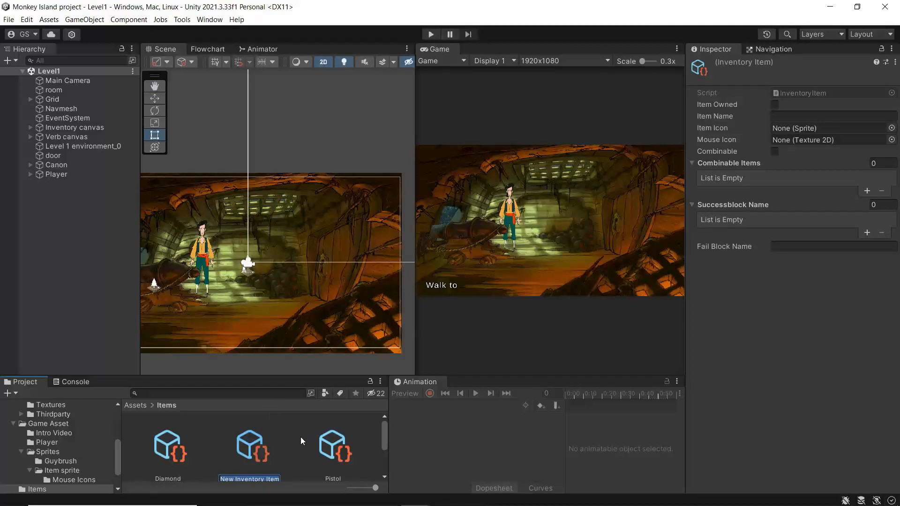
{"action": "type", "text": "RingDiamond"}
{"action": "key", "text": "Return"}
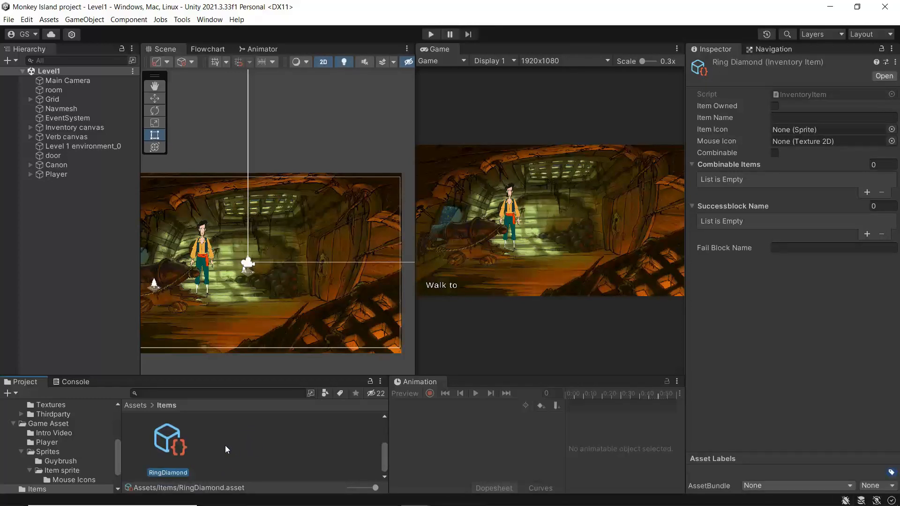
- Set the item name of the new combined ring item to RingDiamond
{"action": "left_click", "coordinate": [779, 119]}
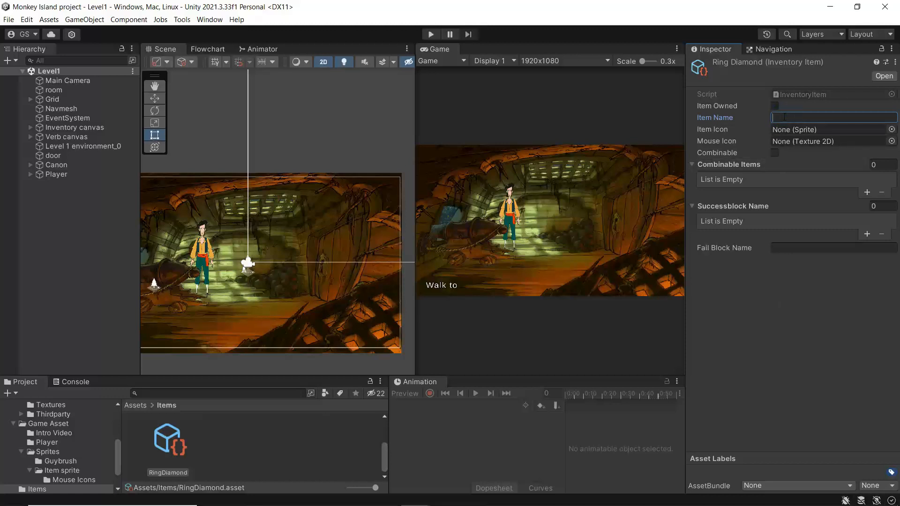
{"action": "type", "text": "D"}
{"action": "key", "text": "BackSpace"}
{"action": "type", "text": "ring"}
{"action": "key", "text": "BackSpace"}
{"action": "key", "text": "BackSpace"}
{"action": "key", "text": "BackSpace"}
{"action": "key", "text": "BackSpace"}
{"action": "type", "text": "RingDiamond"}
- Search the sprites for dia and assign diamond-ring-icon-object as the RingDiamond item's item icon
{"action": "left_click", "coordinate": [891, 129]}
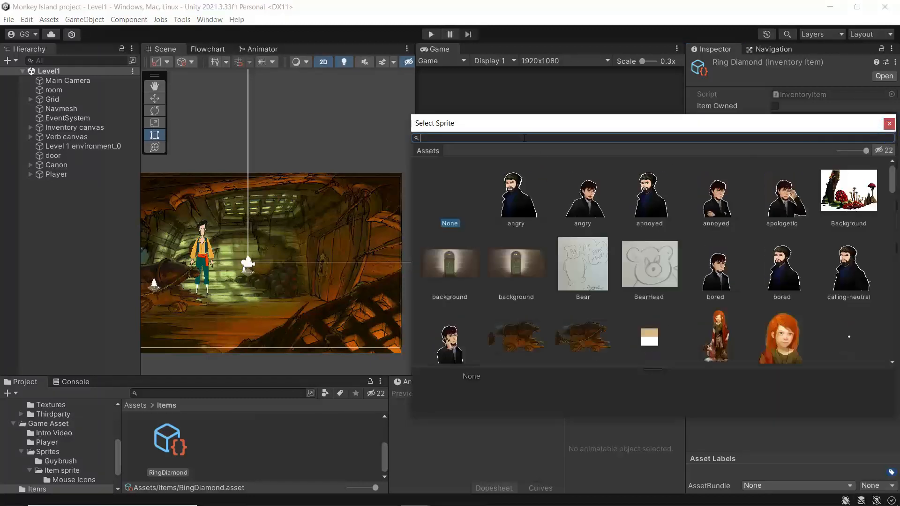
{"action": "type", "text": "dia"}
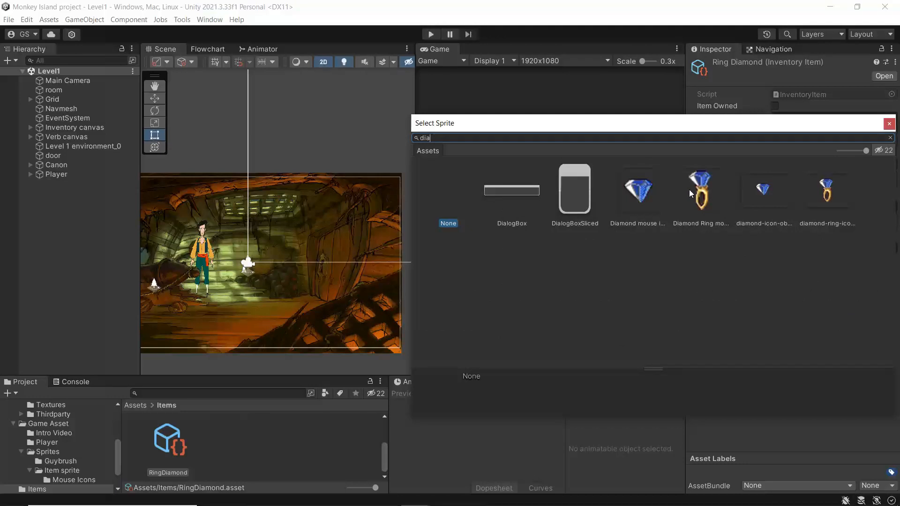
{"action": "left_click", "coordinate": [826, 190]}
{"action": "left_click", "coordinate": [889, 124]}
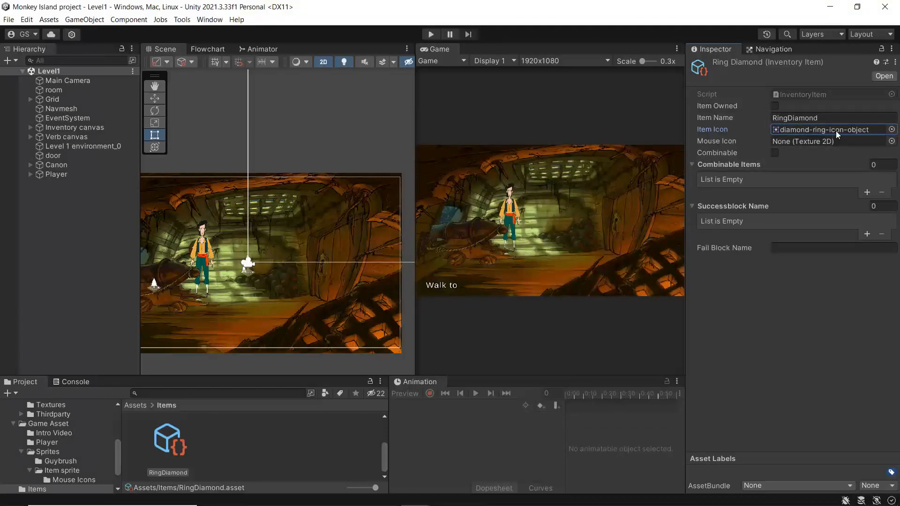
- Search the textures for diamo and assign Diamond Ring mouse icon as the RingDiamond item's mouse icon
{"action": "left_click", "coordinate": [892, 141]}
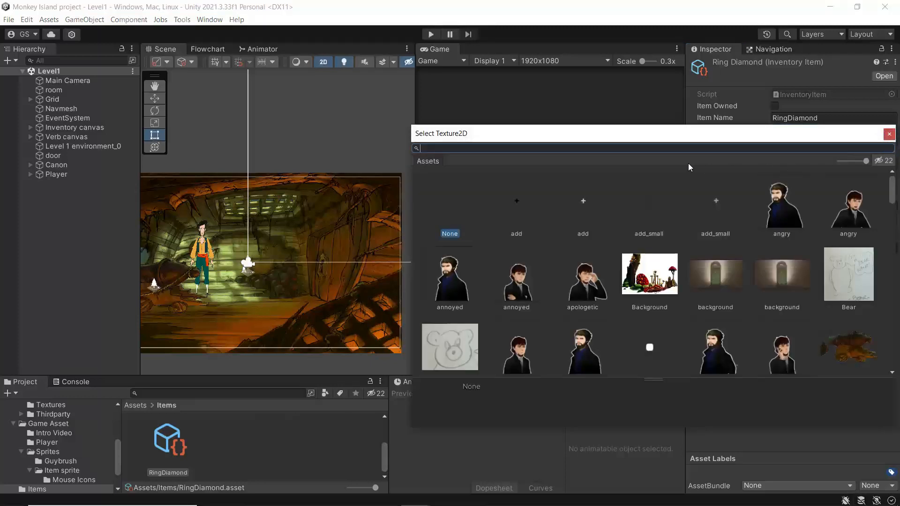
{"action": "type", "text": "diamo"}
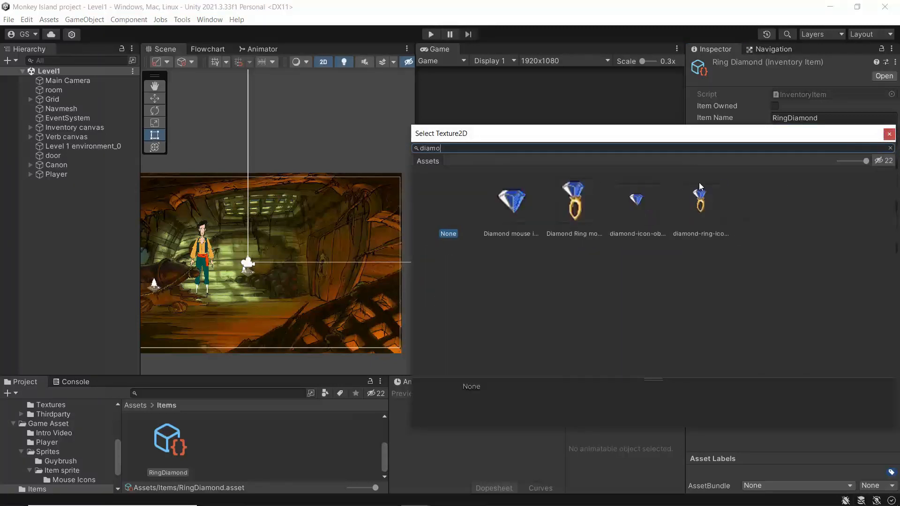
{"action": "left_click", "coordinate": [576, 204]}
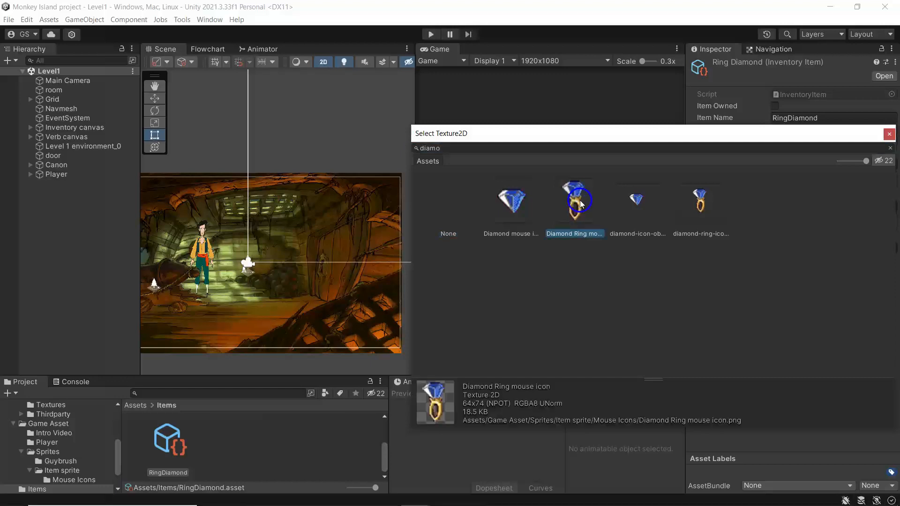
{"action": "left_click", "coordinate": [888, 134]}
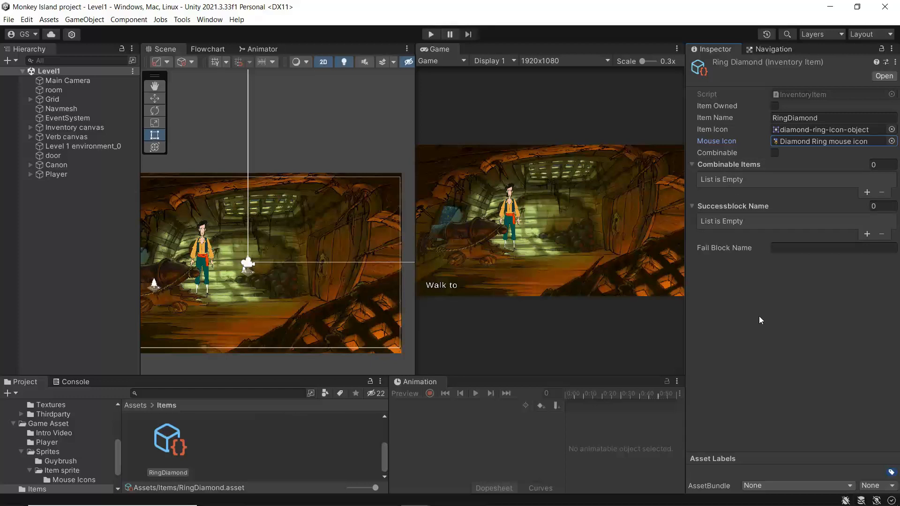
- Set the RingDiamond item's Fail Block Name to fail
{"action": "left_click", "coordinate": [783, 247]}
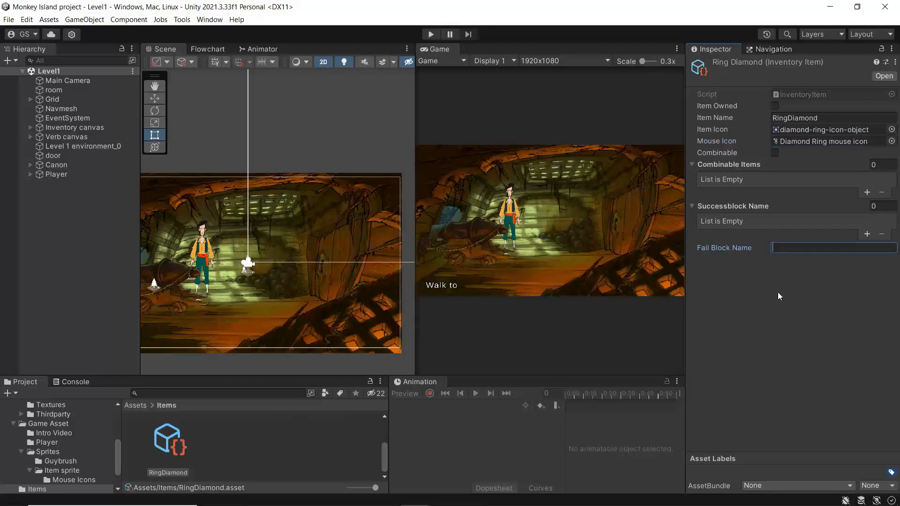
{"action": "type", "text": "fail"}
{"action": "key", "text": "Return"}
- Assign the Diamond inventory item as Element 0 of the Ring item's Combinable Items
{"action": "left_click_drag", "start_coordinate": [374, 489], "coordinate": [371, 489]}
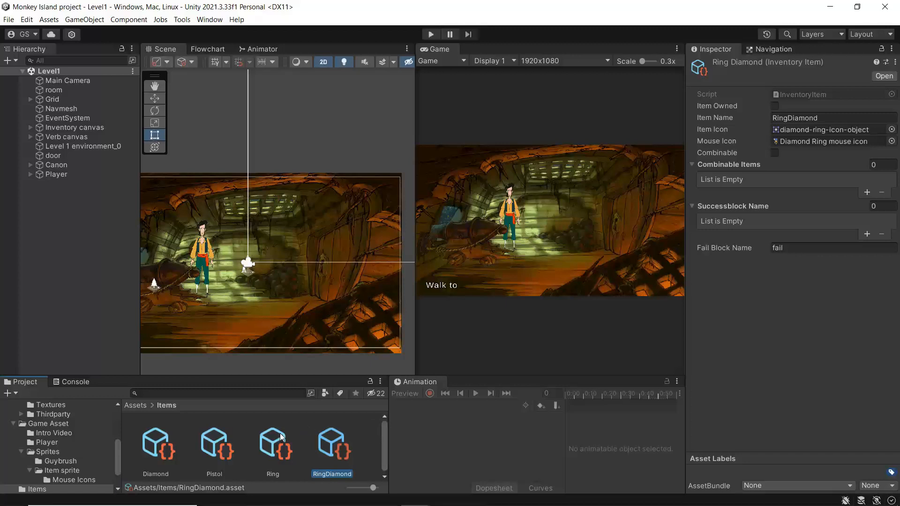
{"action": "left_click", "coordinate": [270, 442]}
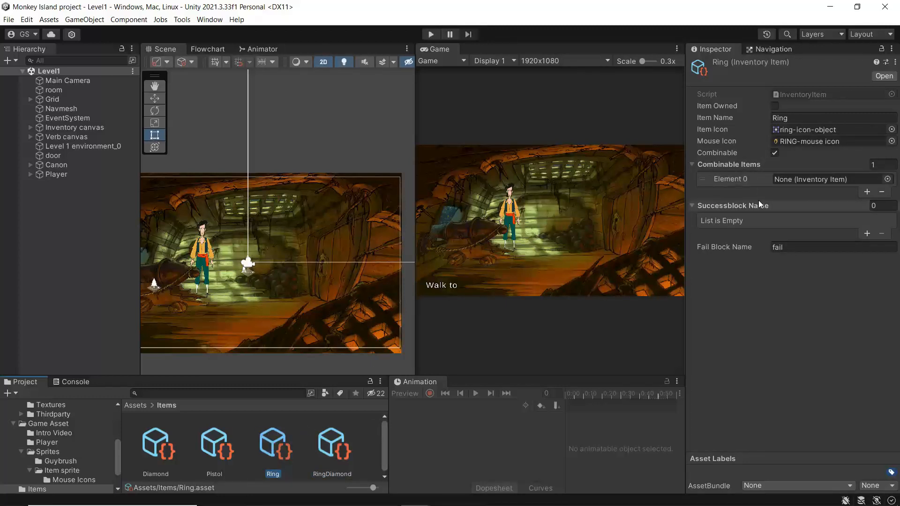
{"action": "left_click", "coordinate": [887, 179]}
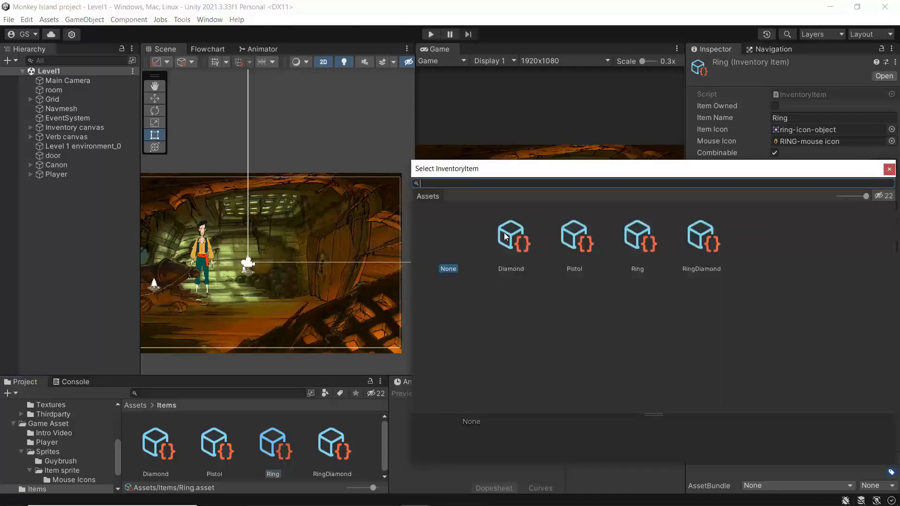
{"action": "left_click", "coordinate": [511, 237]}
{"action": "left_click", "coordinate": [889, 170]}
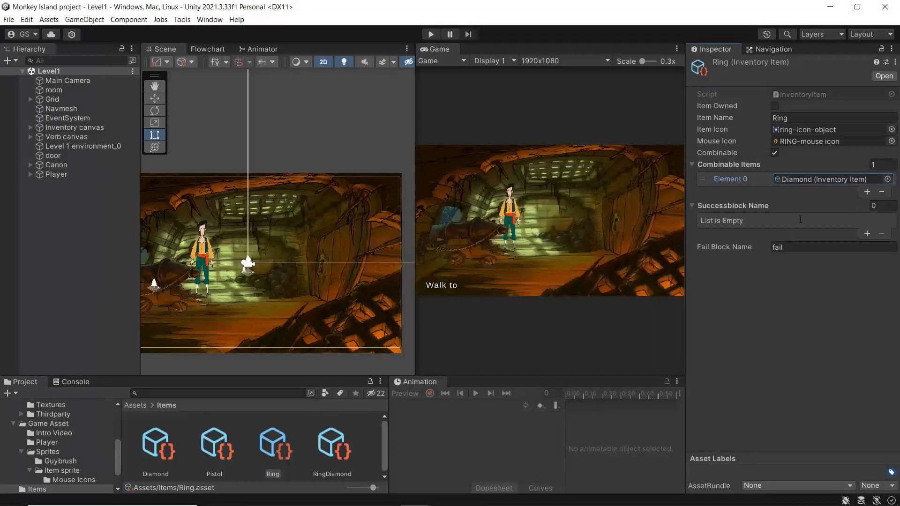
- Give the Ring item's Successblock Name list one entry and name it RingDiamond
{"action": "left_click", "coordinate": [874, 205]}
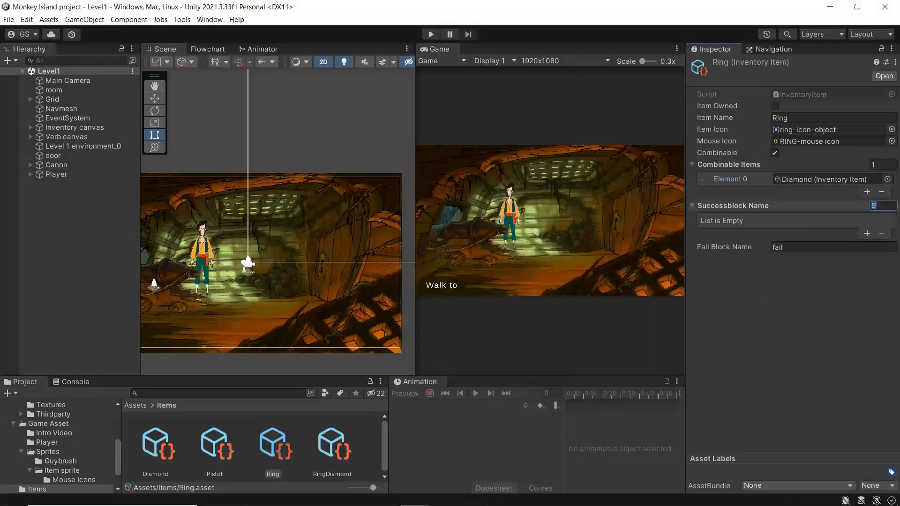
{"action": "type", "text": "1"}
{"action": "key", "text": "Return"}
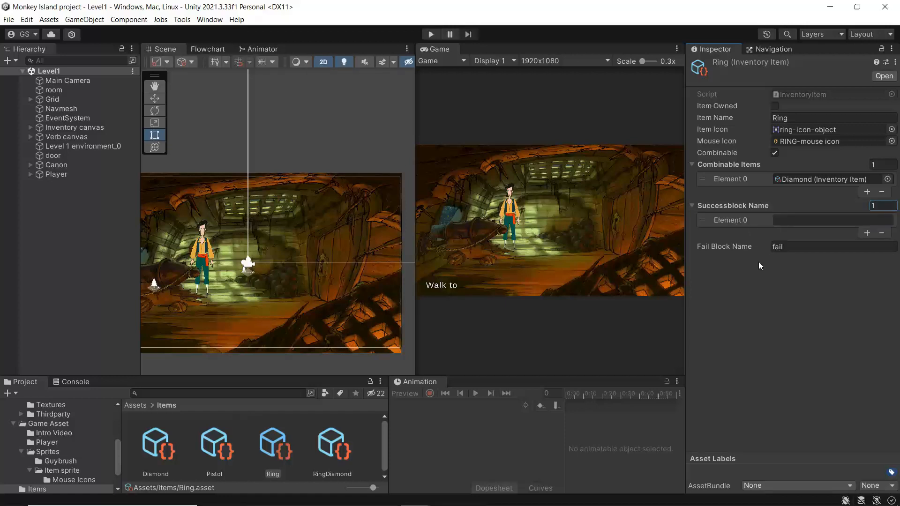
{"action": "left_click", "coordinate": [788, 220]}
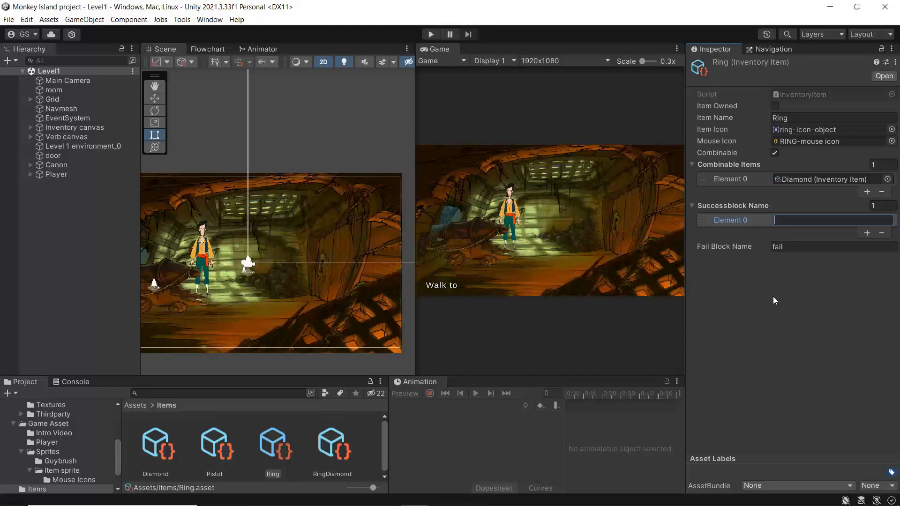
{"action": "type", "text": "RingDiamond"}
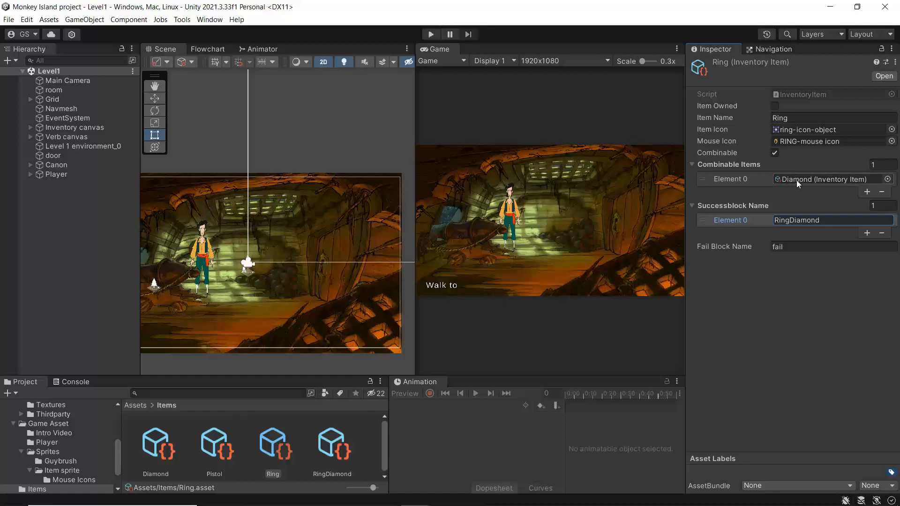
- Set the Diamond item's Combinable Items size to 1 and assign the Ring inventory item as Element 0
{"action": "left_click", "coordinate": [177, 452]}
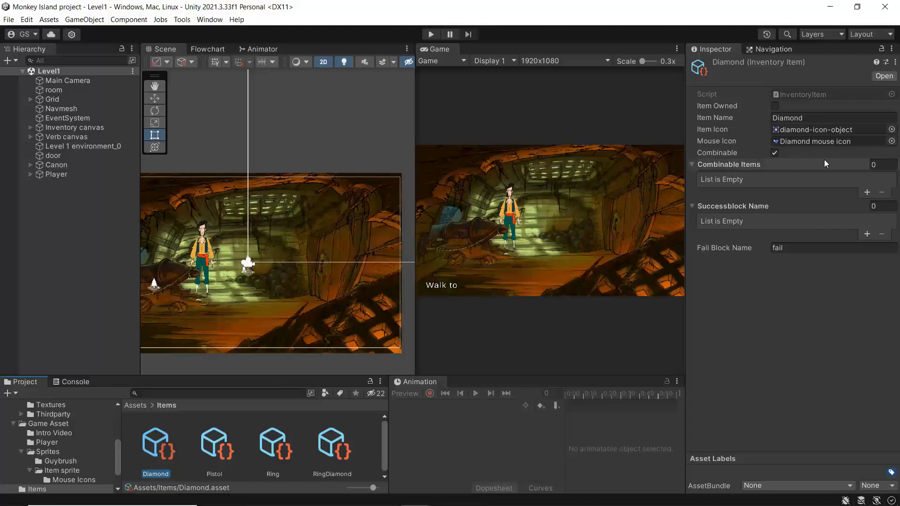
{"action": "left_click", "coordinate": [873, 164]}
{"action": "type", "text": "1"}
{"action": "key", "text": "Return"}
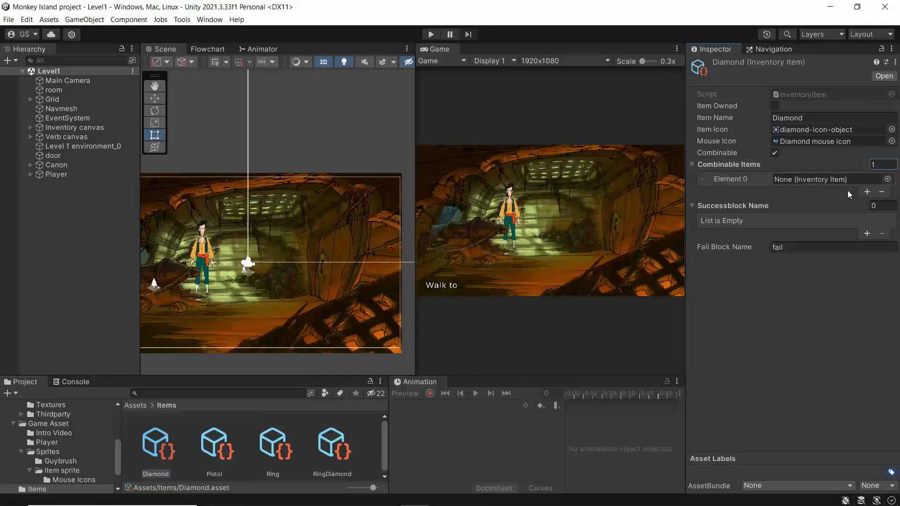
{"action": "left_click", "coordinate": [887, 179]}
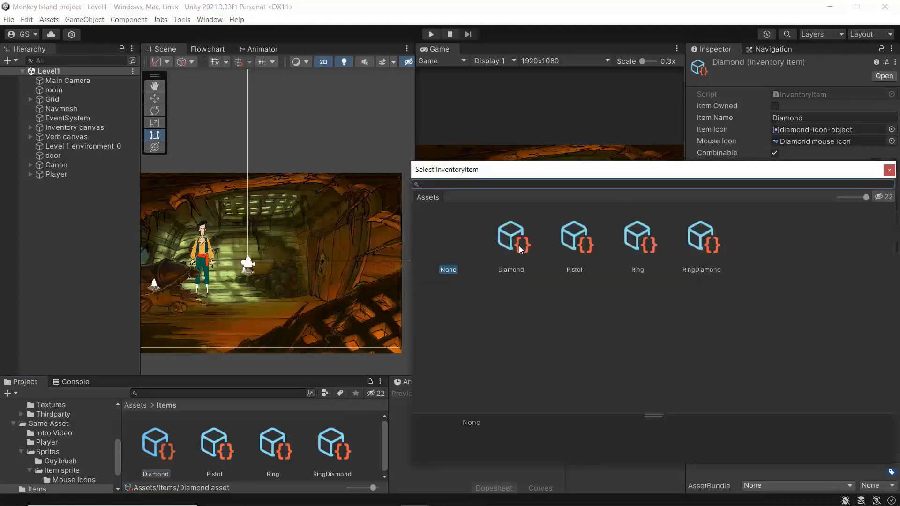
{"action": "left_click", "coordinate": [638, 240]}
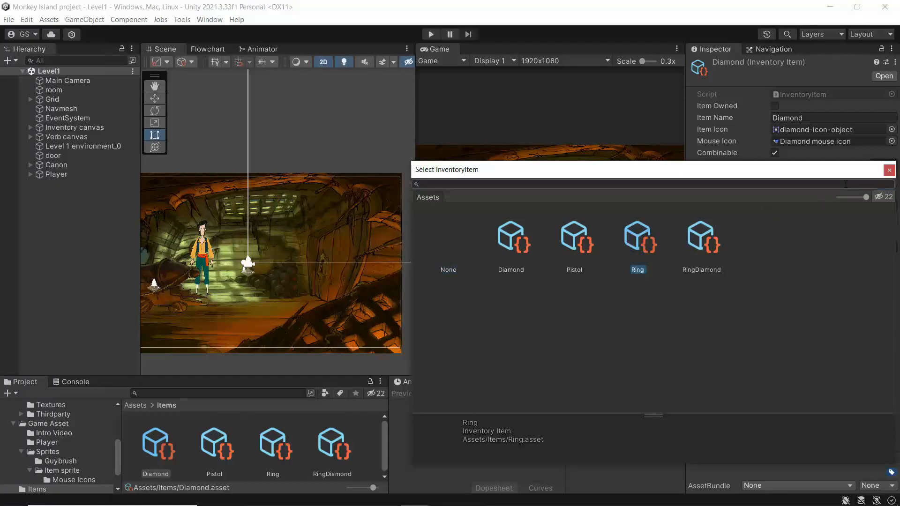
{"action": "left_click", "coordinate": [889, 170]}
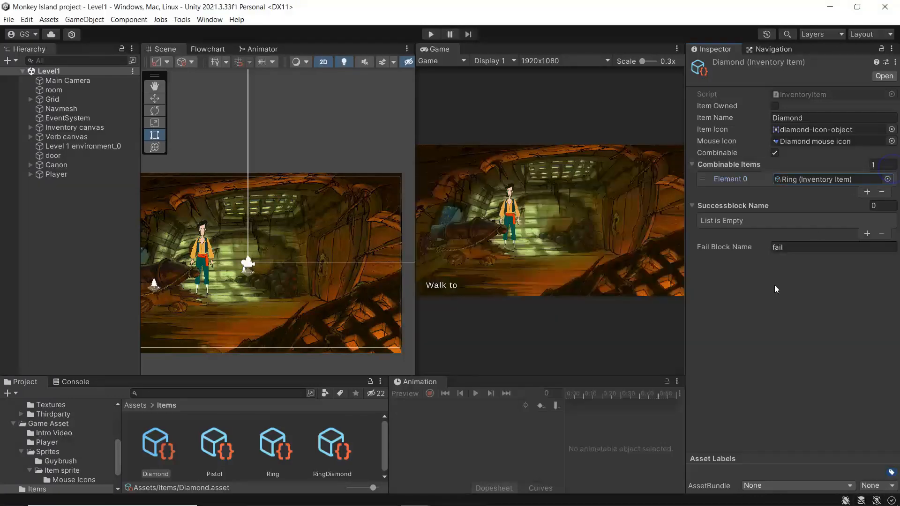
- Add one entry to the Diamond item's Successblock Name list and name it RingDiamond
{"action": "left_click", "coordinate": [867, 233]}
{"action": "left_click", "coordinate": [784, 220]}
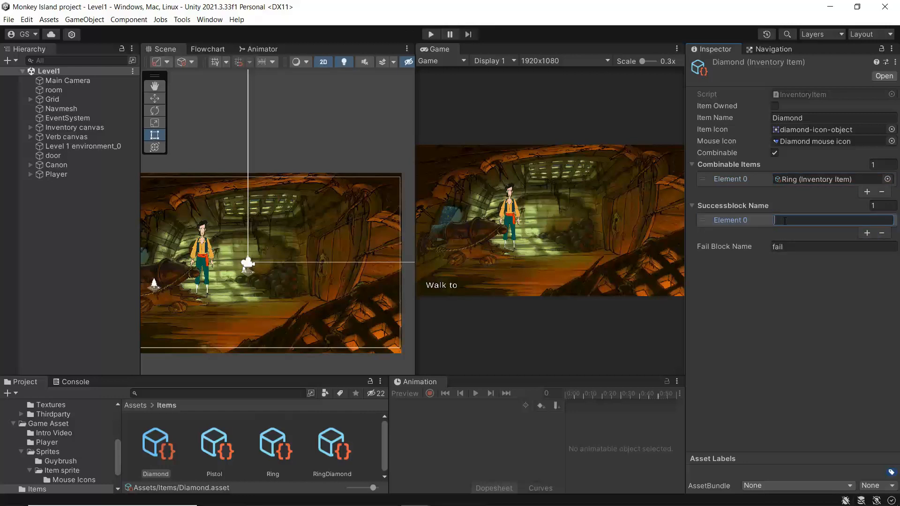
{"action": "type", "text": "RingDiamond"}
{"action": "left_click", "coordinate": [753, 300]}
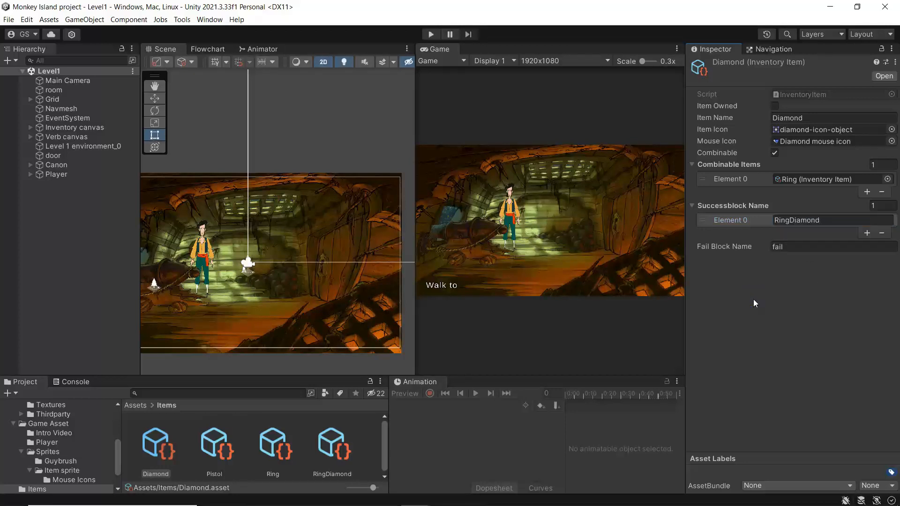
{"action": "left_click", "coordinate": [753, 300]}
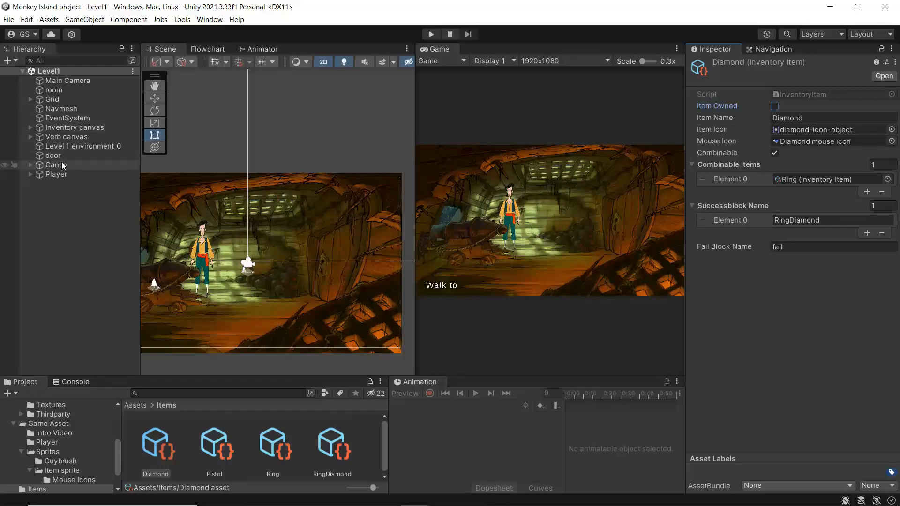
- Add the Diamond, Pistol, Ring and RingDiamond assets to the Inventory canvas's Inventory Item list in its Inventory script
{"action": "left_click", "coordinate": [50, 130]}
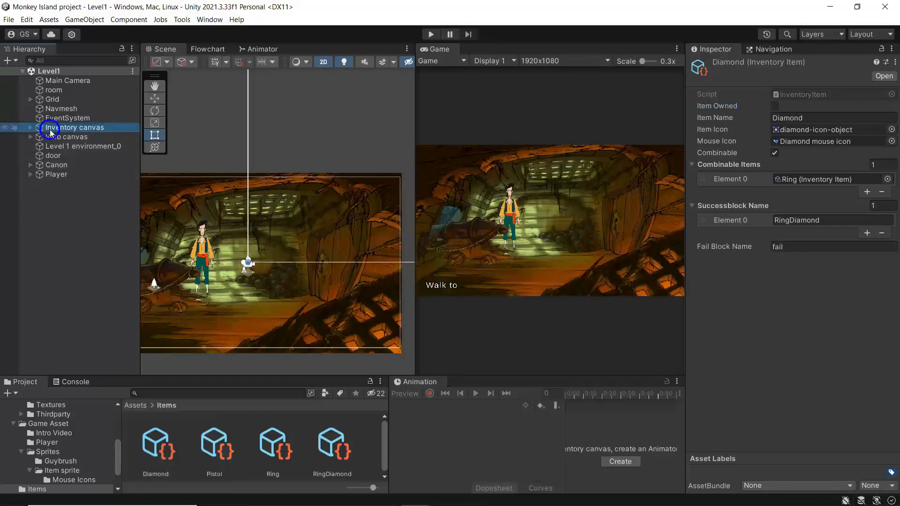
{"action": "scroll", "coordinate": [755, 335], "scroll_direction": "down", "scroll_amount": 3}
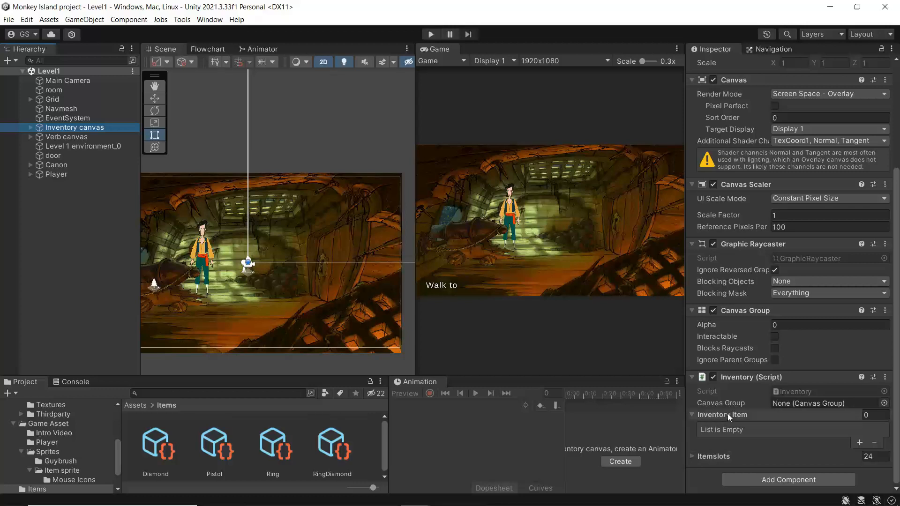
{"action": "left_click_drag", "start_coordinate": [157, 444], "coordinate": [704, 423]}
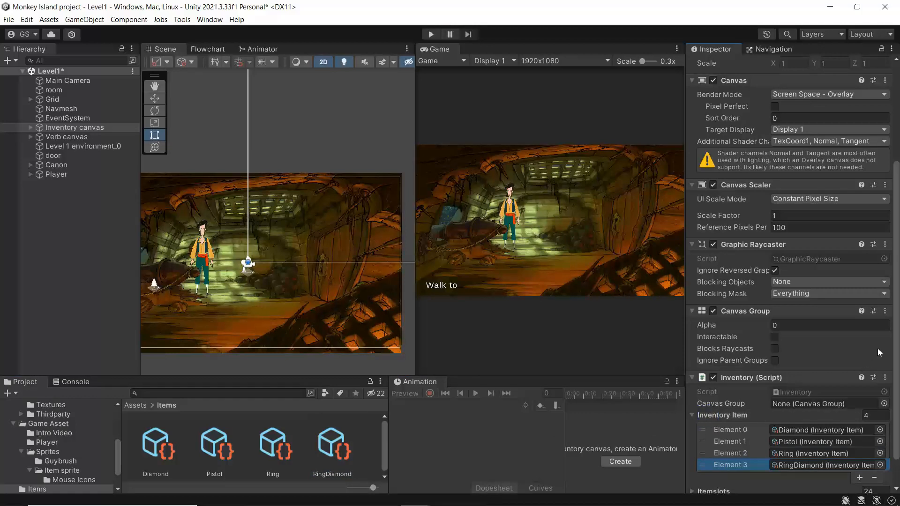
{"action": "scroll", "coordinate": [896, 360], "scroll_direction": "down", "scroll_amount": 2}
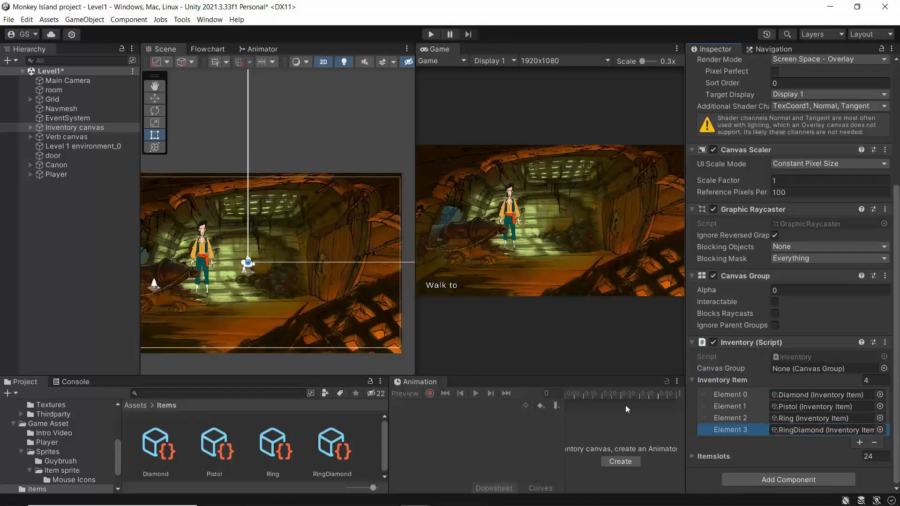
- Mark the Diamond inventory item as owned
{"action": "left_click", "coordinate": [164, 448]}
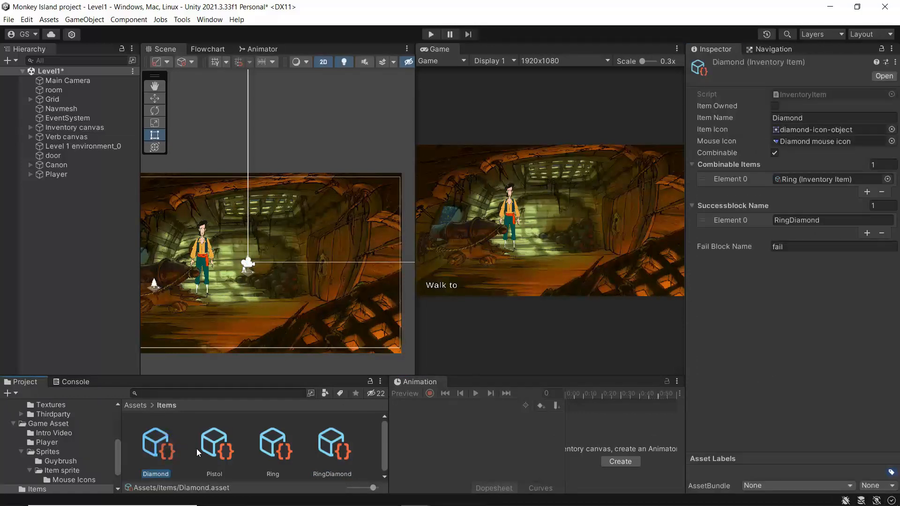
{"action": "left_click", "coordinate": [721, 355]}
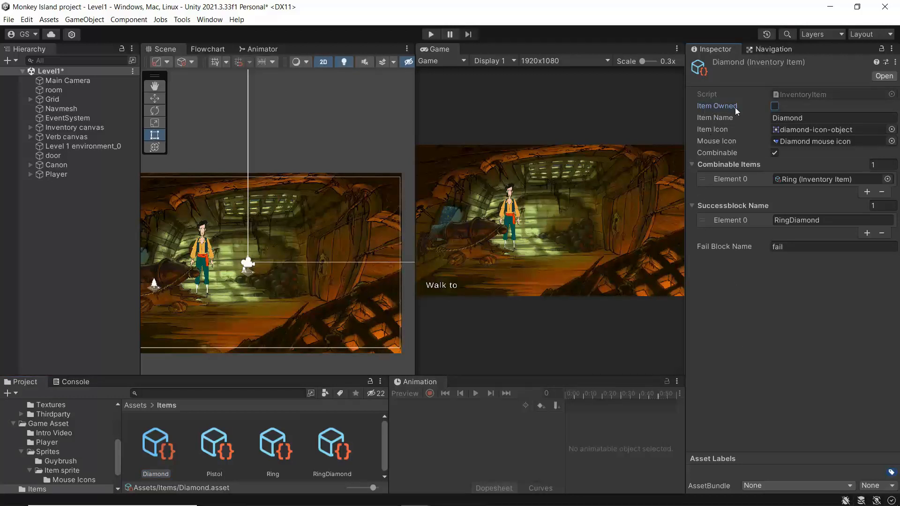
{"action": "left_click", "coordinate": [774, 106]}
- Play the scene and open the in-game inventory in a maximized Game view
{"action": "left_click", "coordinate": [427, 36]}
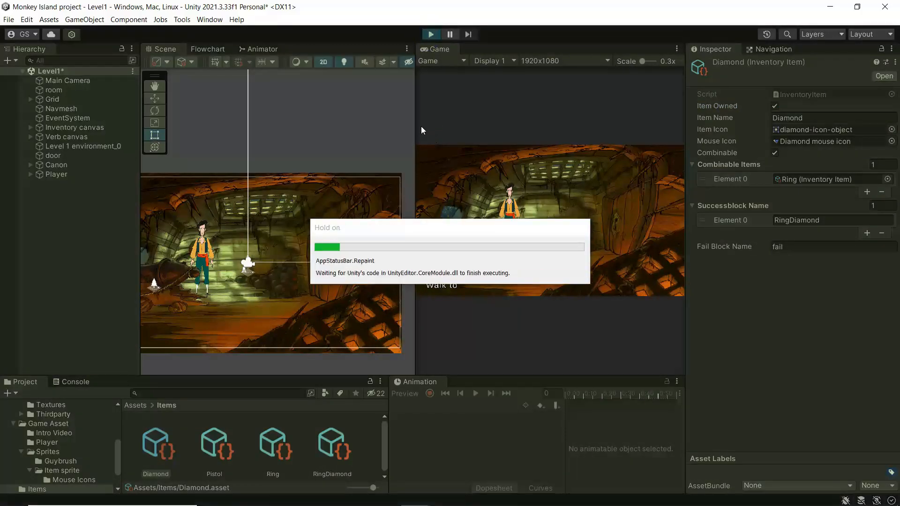
{"action": "left_click_drag", "start_coordinate": [414, 124], "coordinate": [267, 132]}
{"action": "right_click", "coordinate": [510, 214]}
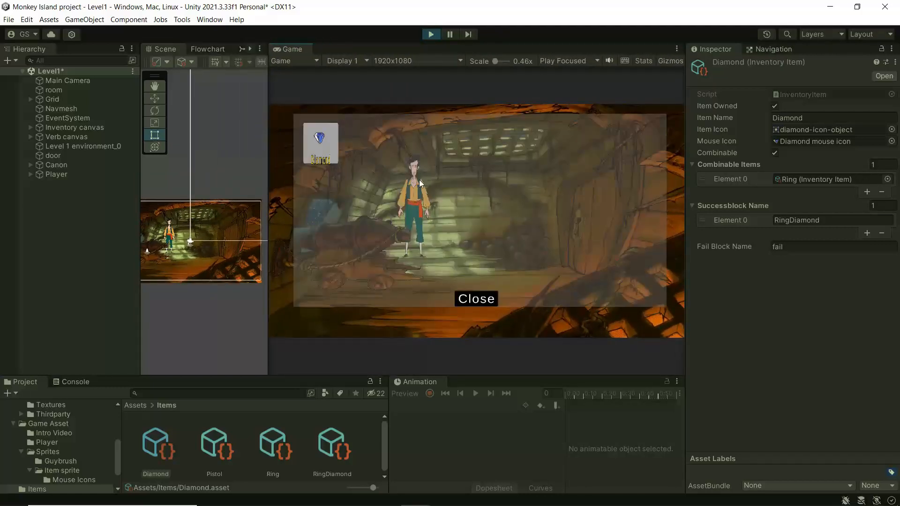
{"action": "left_click", "coordinate": [676, 49]}
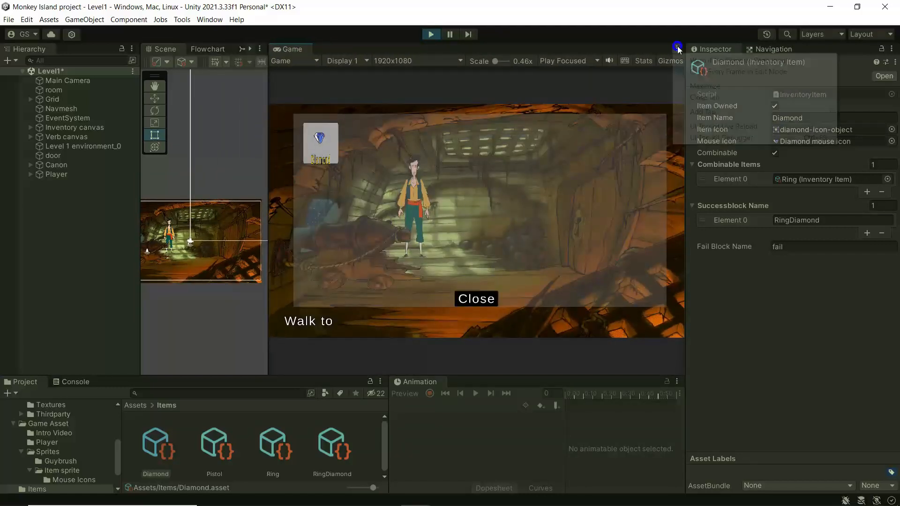
{"action": "left_click", "coordinate": [684, 85]}
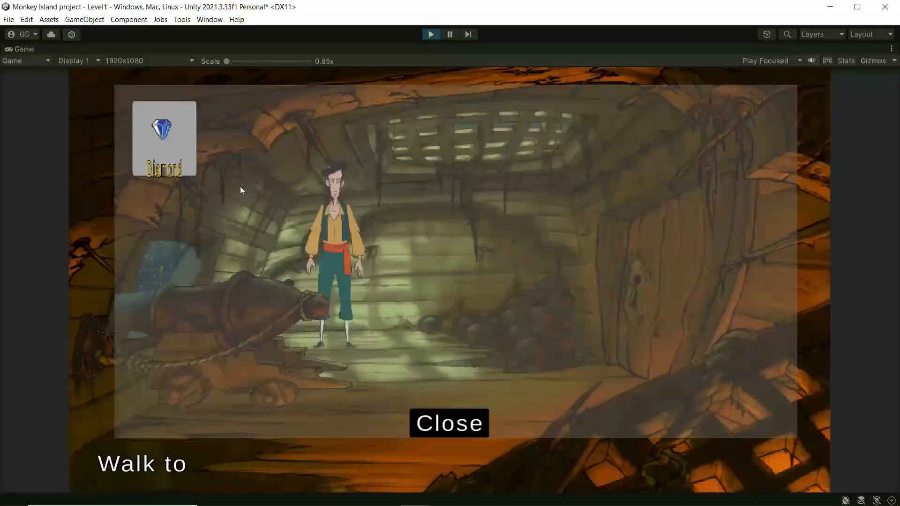
- Test picking the Diamond, closing and reopening the inventory with it in hand, and end the play test
{"action": "left_click", "coordinate": [165, 131]}
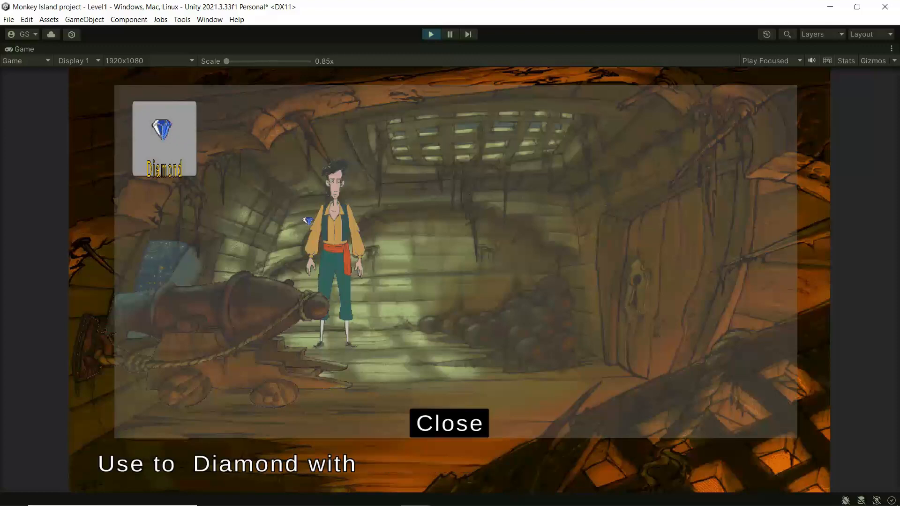
{"action": "left_click", "coordinate": [447, 425]}
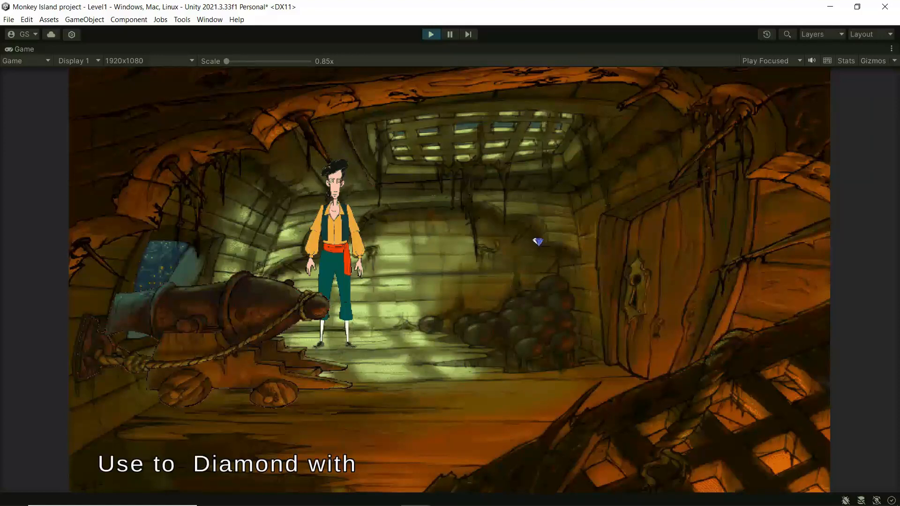
{"action": "right_click", "coordinate": [488, 271]}
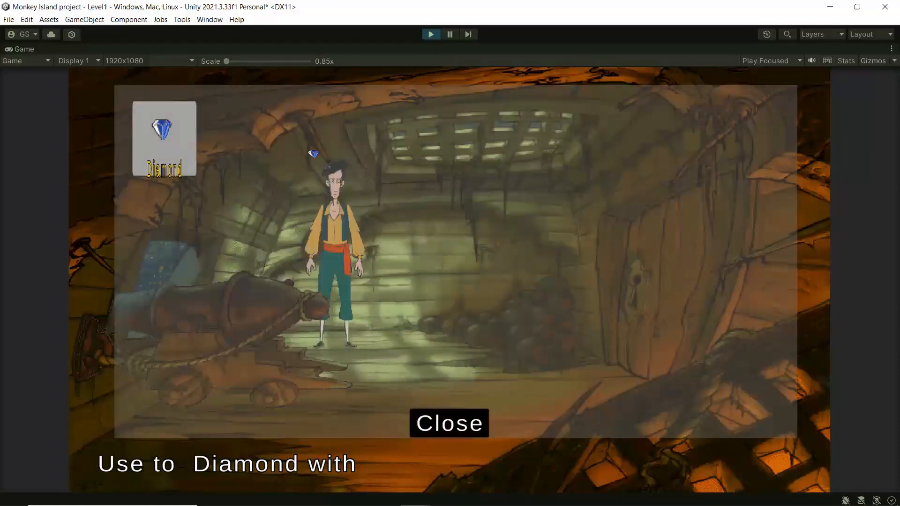
{"action": "left_click", "coordinate": [428, 34]}
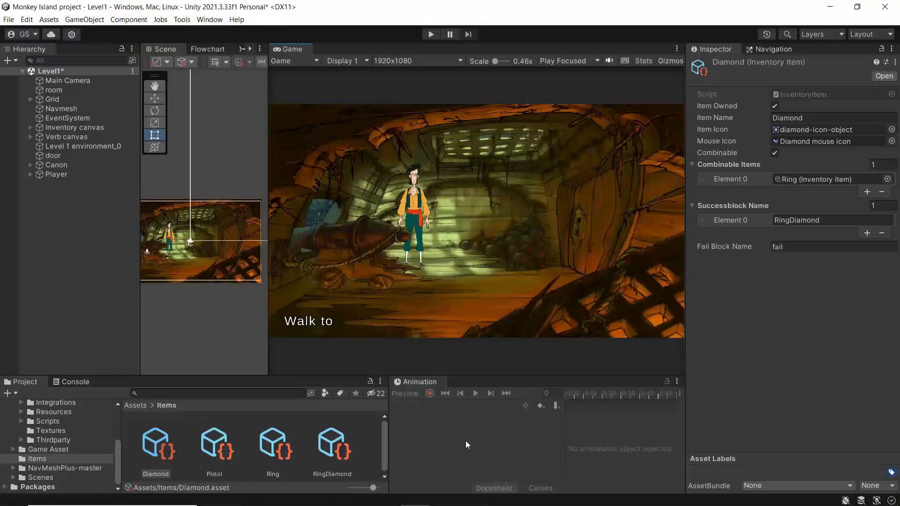
- Mark the Ring inventory item as owned and start playing the scene
{"action": "left_click", "coordinate": [274, 445]}
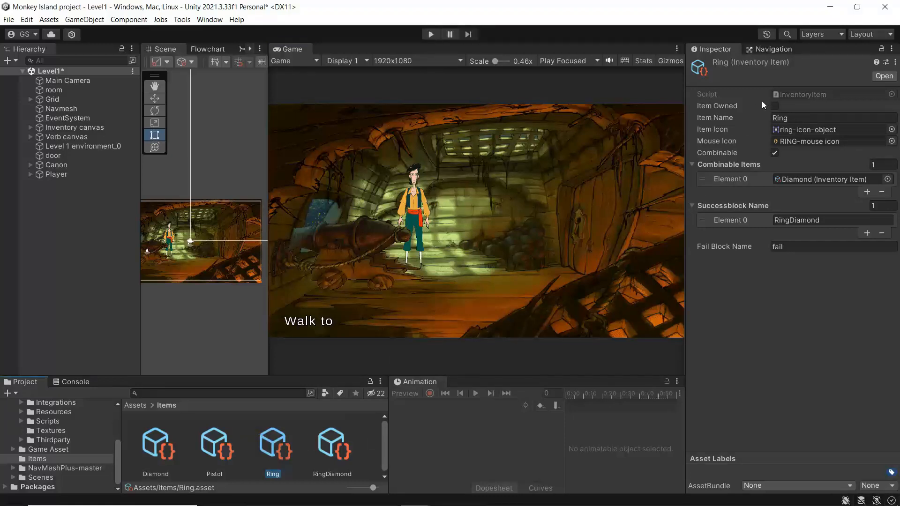
{"action": "left_click", "coordinate": [775, 106]}
{"action": "left_click", "coordinate": [427, 33]}
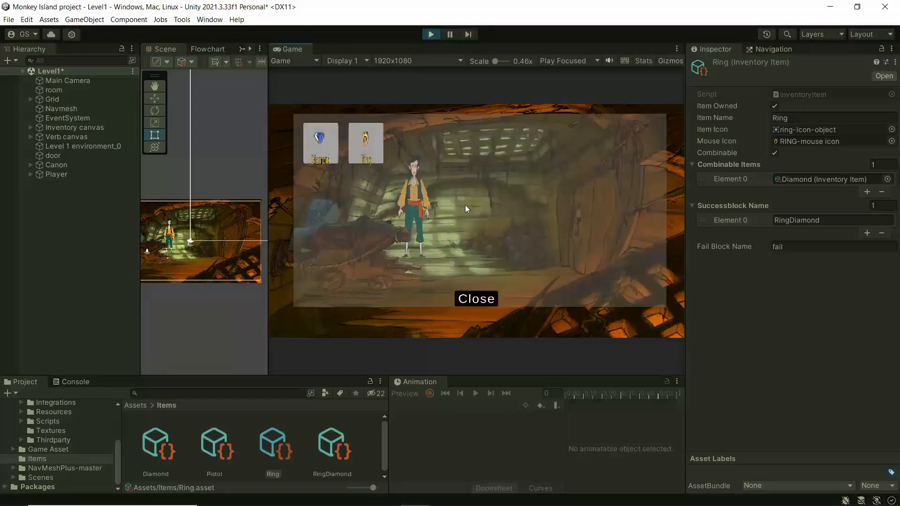
- Test using the Diamond and the Ring on items in the in-game inventory, close the inventory and end the play test
{"action": "left_click", "coordinate": [315, 140]}
{"action": "left_click", "coordinate": [357, 142]}
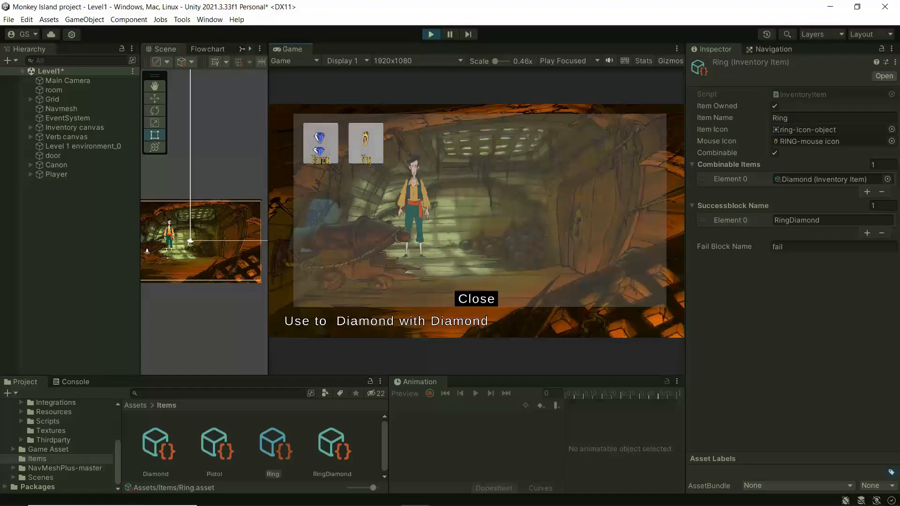
{"action": "left_click", "coordinate": [364, 142]}
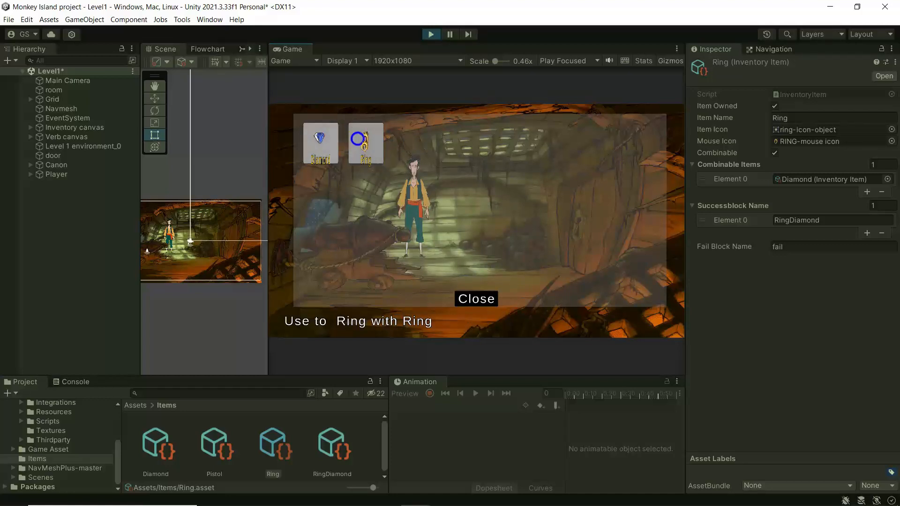
{"action": "left_click", "coordinate": [313, 140]}
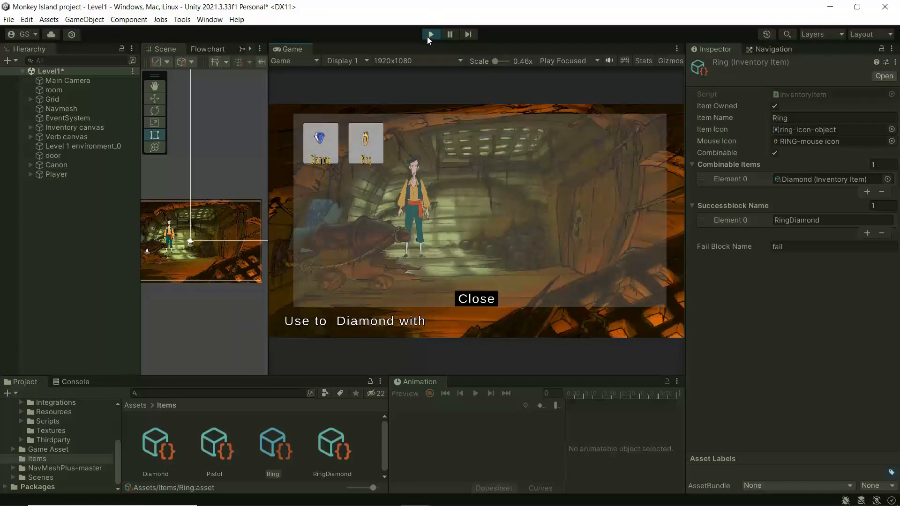
{"action": "left_click", "coordinate": [465, 299]}
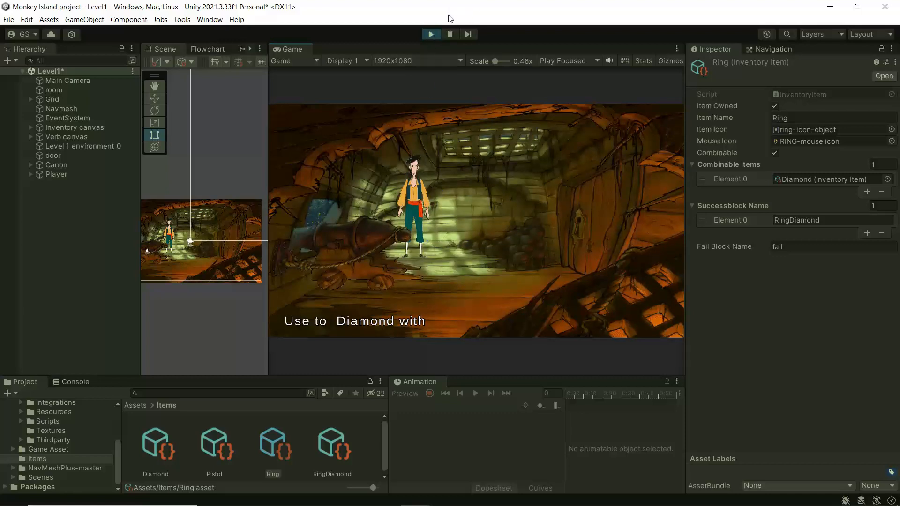
{"action": "left_click", "coordinate": [430, 35]}
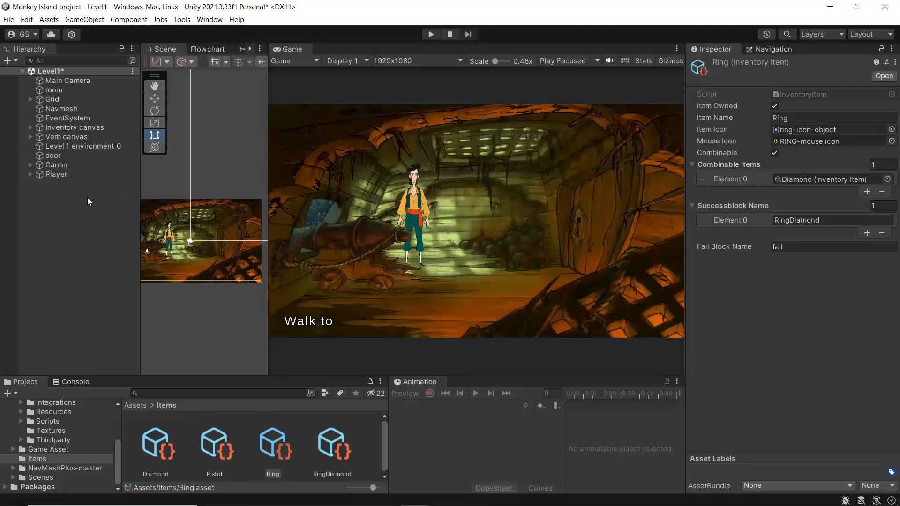
- Create a Fungus Flowchart object in the Level1 scene
{"action": "right_click", "coordinate": [52, 196]}
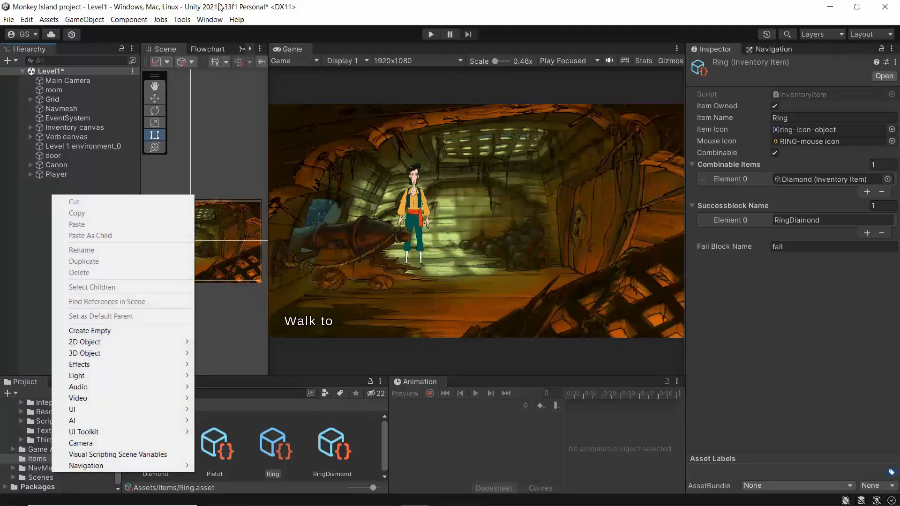
{"action": "left_click", "coordinate": [209, 19]}
{"action": "mouse_move", "coordinate": [182, 19]}
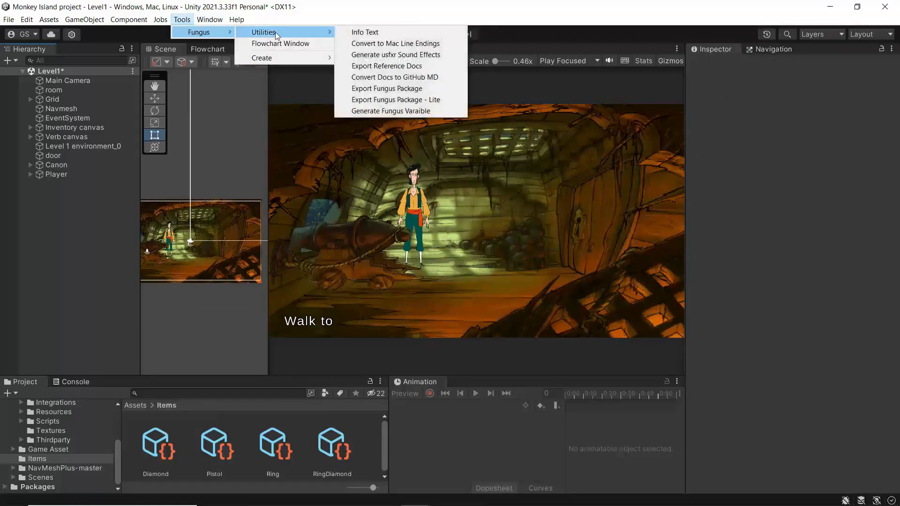
{"action": "mouse_move", "coordinate": [277, 57]}
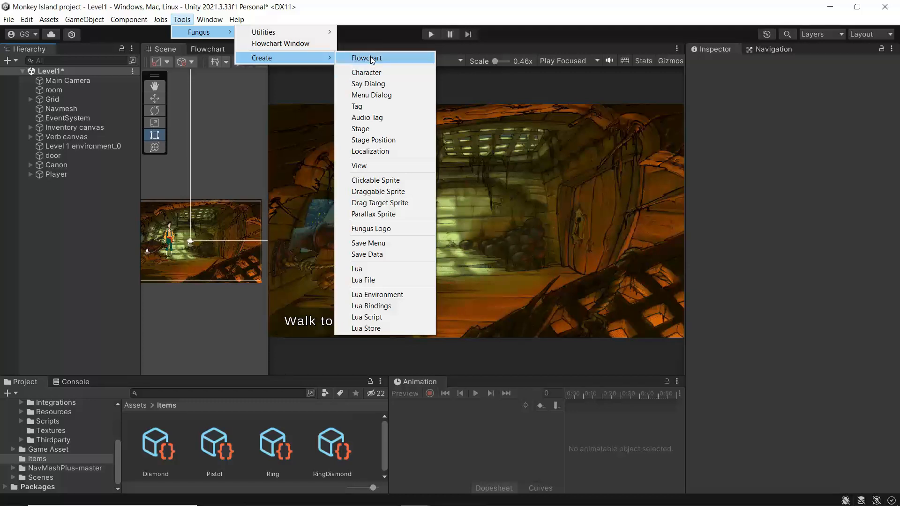
{"action": "left_click", "coordinate": [371, 59]}
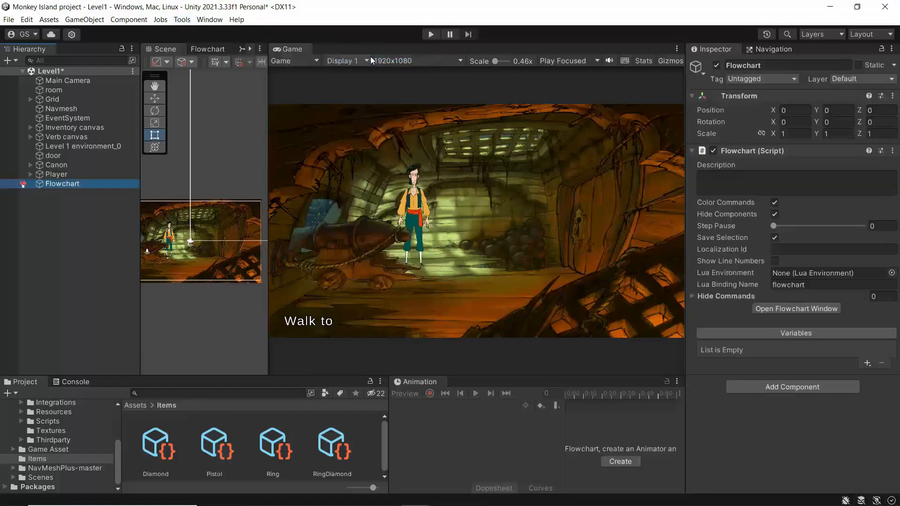
- Rename the new Flowchart object as Item Flowchart
{"action": "right_click", "coordinate": [67, 184]}
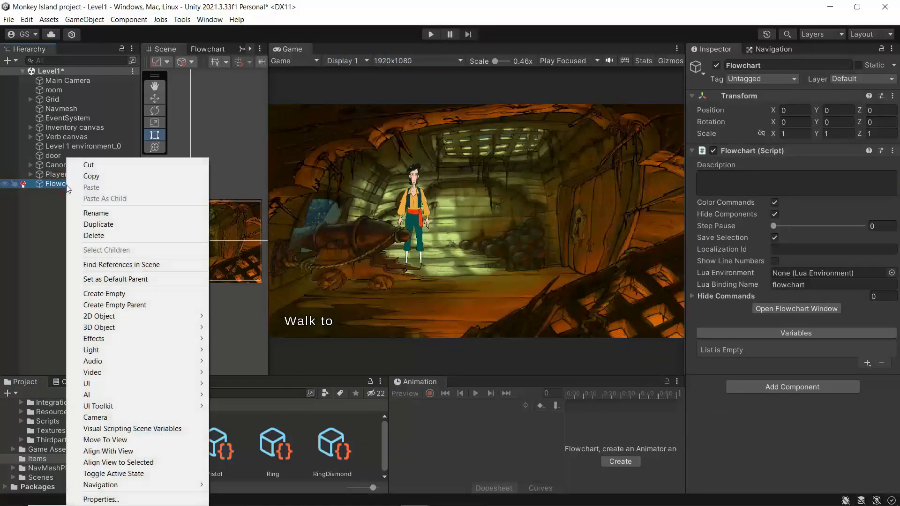
{"action": "left_click", "coordinate": [89, 213]}
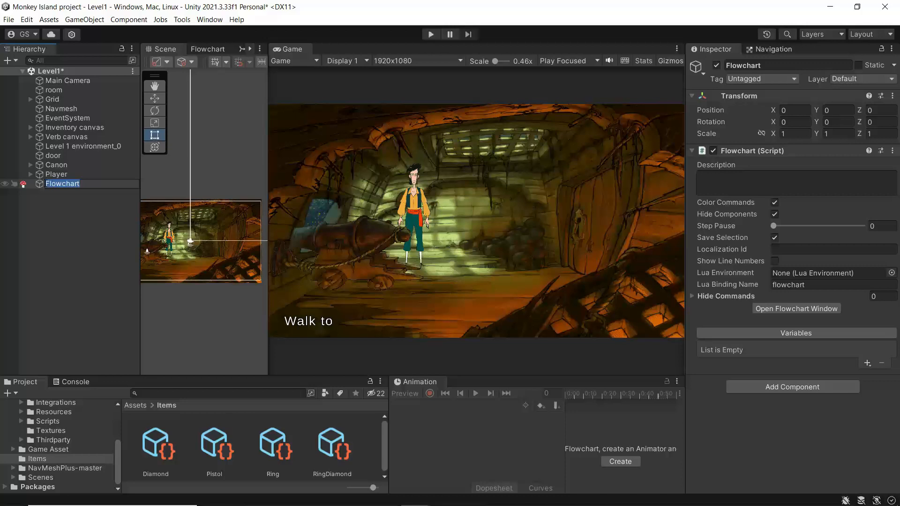
{"action": "left_click", "coordinate": [47, 184]}
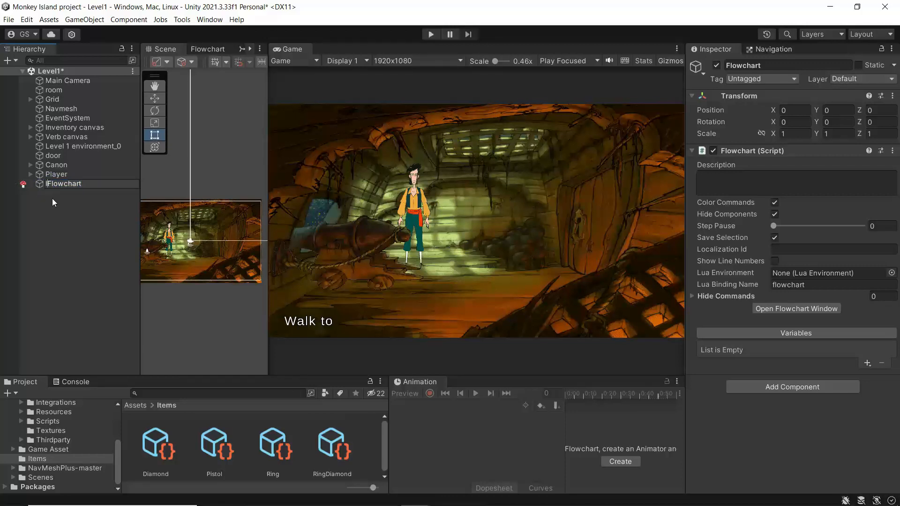
{"action": "type", "text": "Item"}
{"action": "key", "text": "Return"}
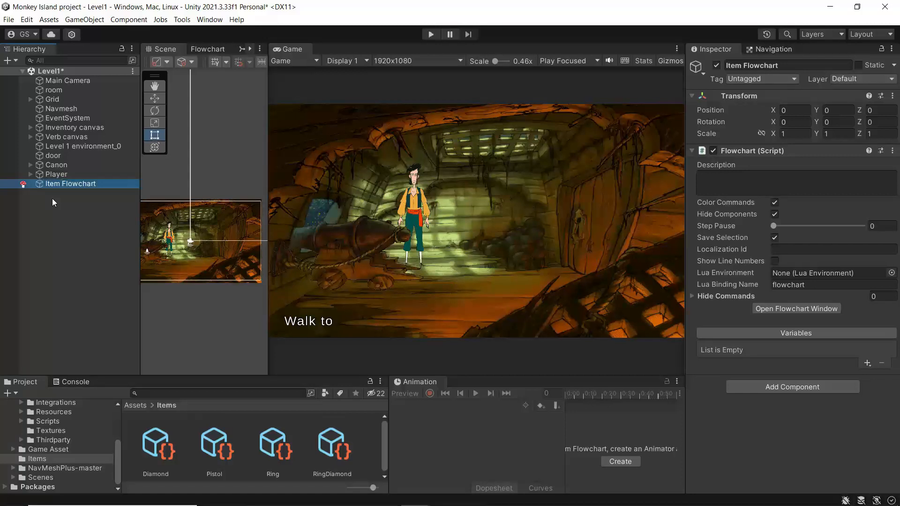
- Widen the Scene view area, show the Item Flowchart's block diagram and select its Game Started block
{"action": "left_click", "coordinate": [54, 182]}
{"action": "left_click_drag", "start_coordinate": [269, 109], "coordinate": [516, 122]}
{"action": "middle_click_drag", "start_coordinate": [356, 131], "coordinate": [422, 111]}
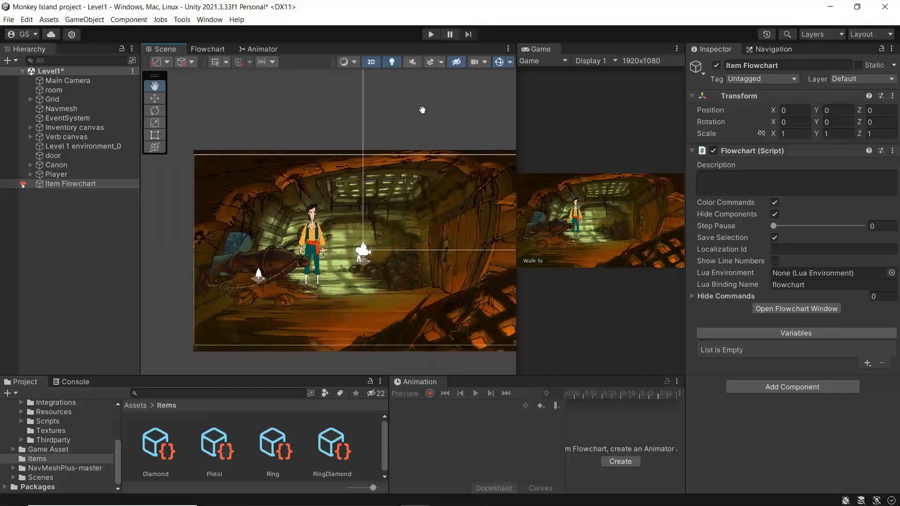
{"action": "left_click", "coordinate": [202, 52]}
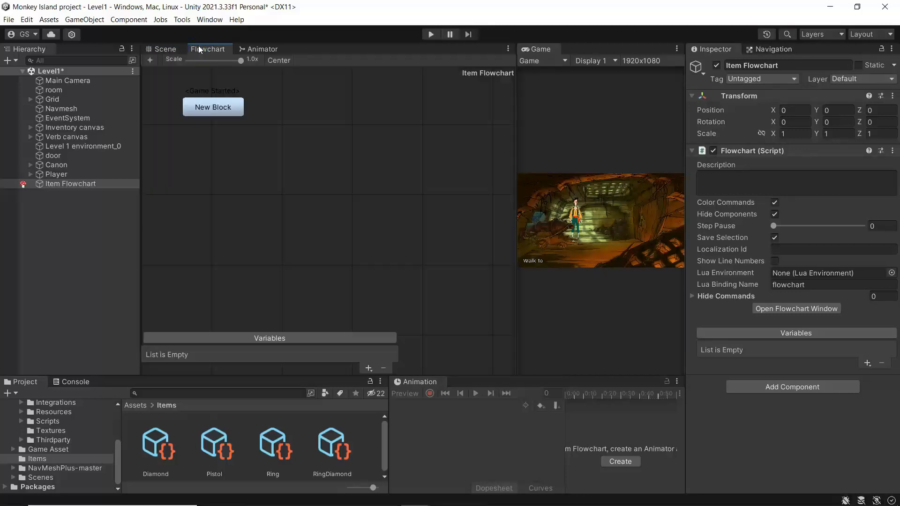
{"action": "left_click", "coordinate": [209, 113]}
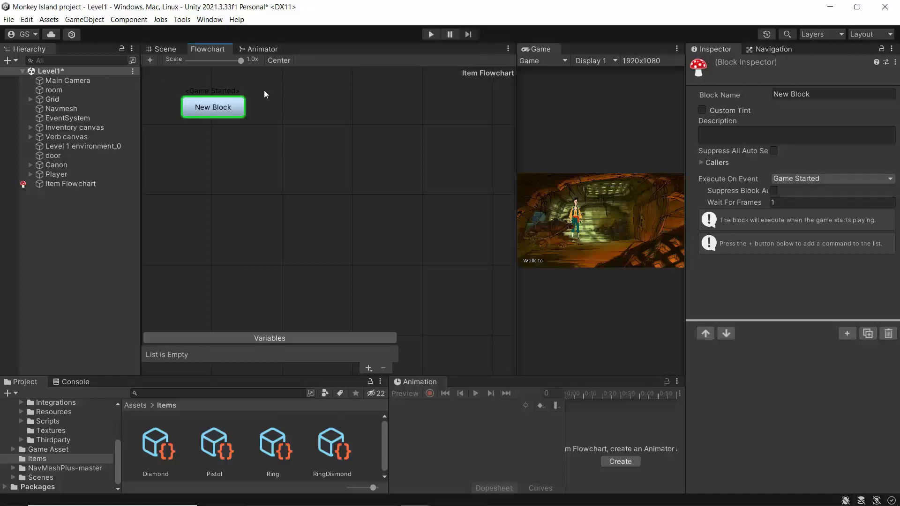
- Add a second block below the Game Started block and name it RingDiamond, matching the Ring item's success block name
{"action": "left_click", "coordinate": [150, 60]}
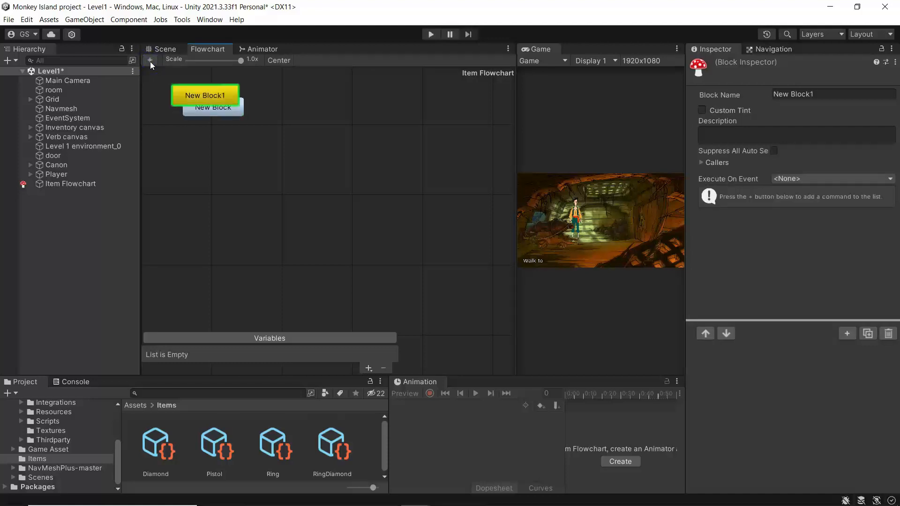
{"action": "left_click_drag", "start_coordinate": [200, 98], "coordinate": [278, 174]}
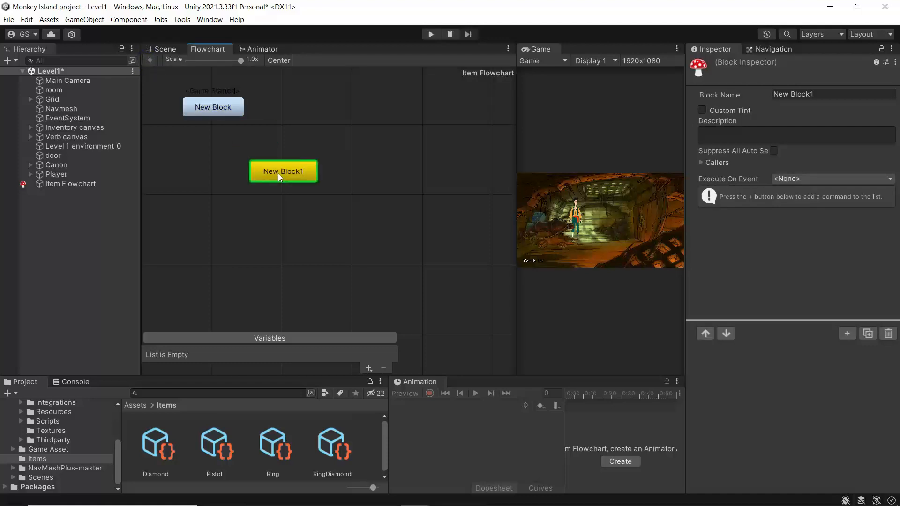
{"action": "left_click", "coordinate": [825, 95]}
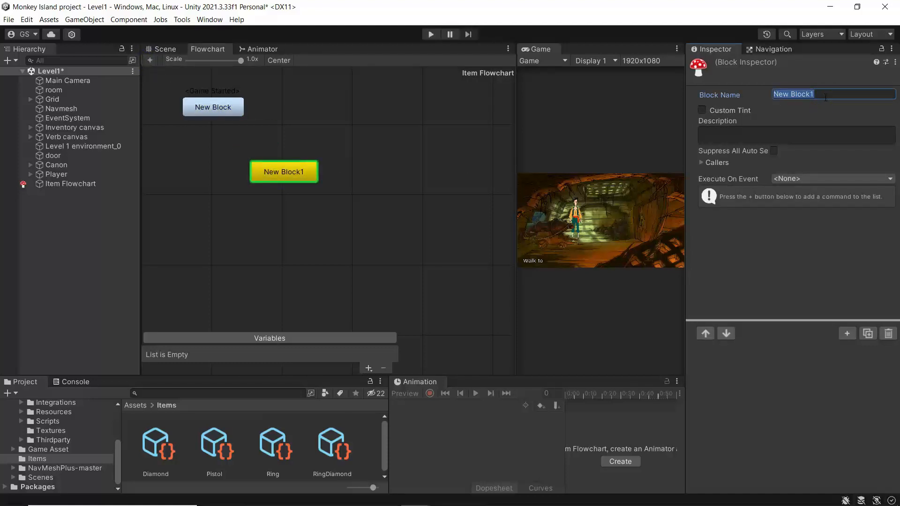
{"action": "left_click", "coordinate": [332, 445]}
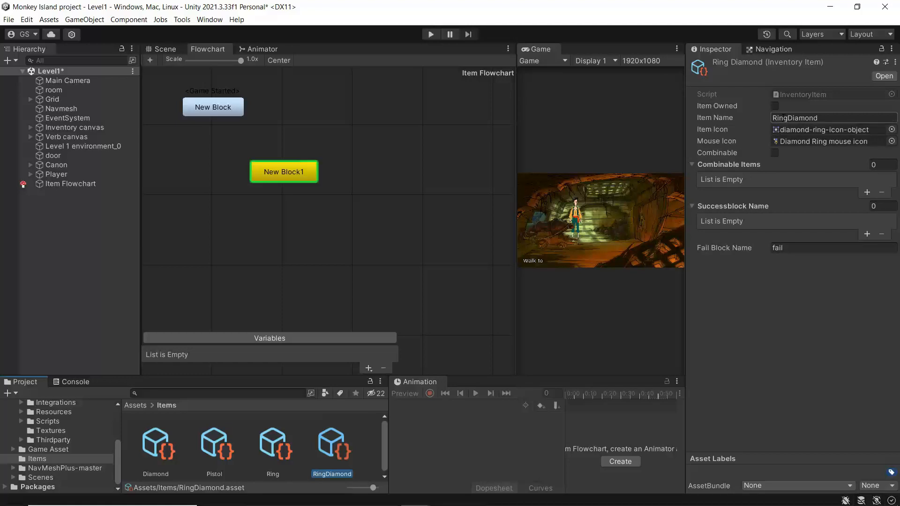
{"action": "left_click", "coordinate": [281, 448]}
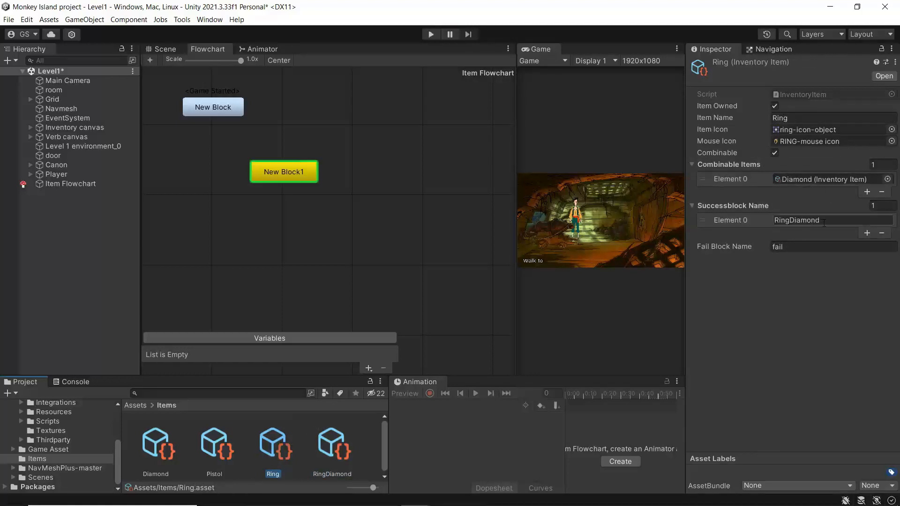
{"action": "left_click", "coordinate": [822, 223]}
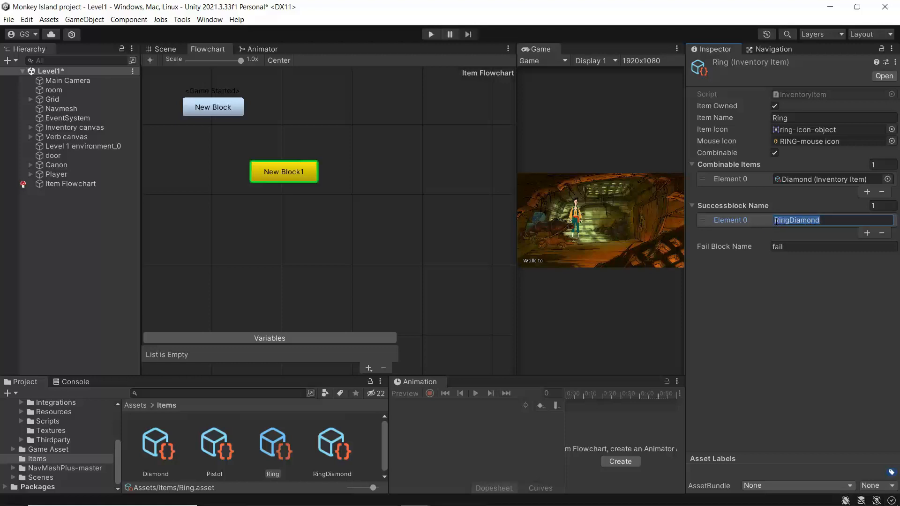
{"action": "left_click", "coordinate": [783, 331]}
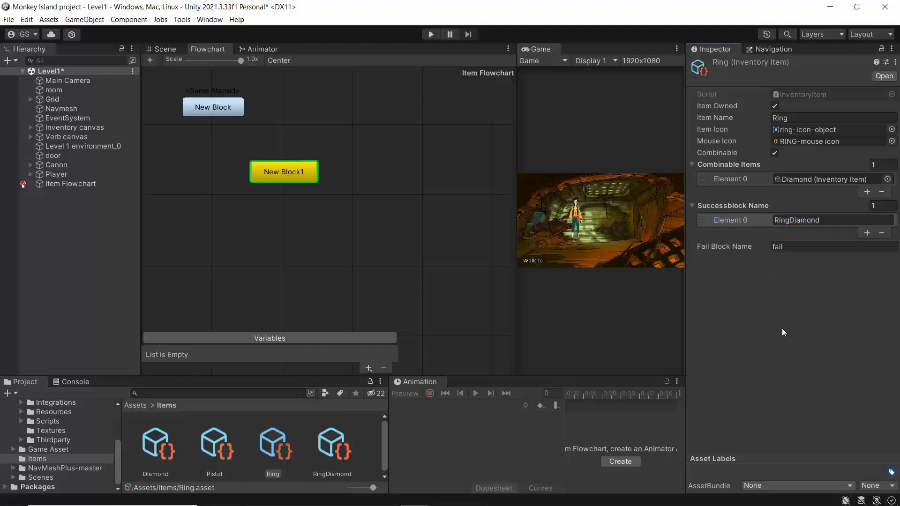
{"action": "left_click", "coordinate": [275, 173]}
{"action": "left_click_drag", "start_coordinate": [813, 94], "coordinate": [791, 94]}
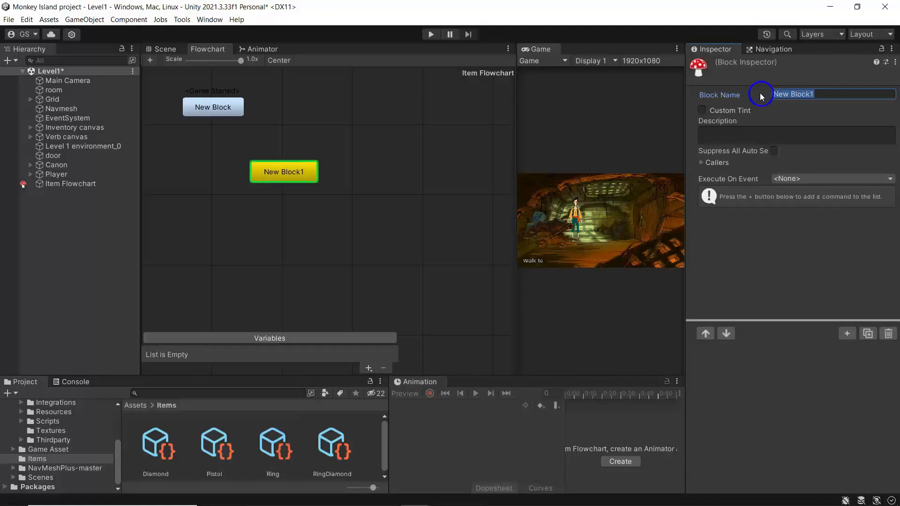
{"action": "type", "text": "RingDiamond"}
{"action": "left_click", "coordinate": [729, 229]}
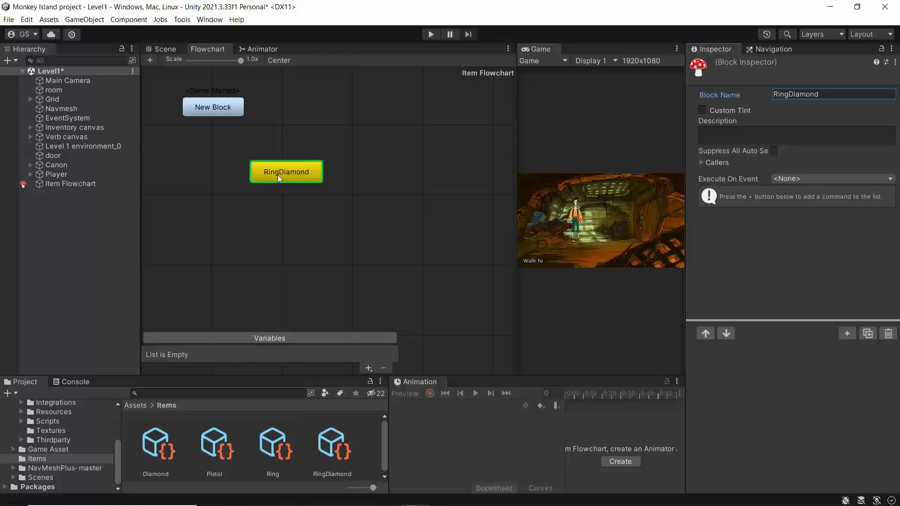
- Add a private String variable named currentItem to the Item Flowchart
{"action": "left_click", "coordinate": [368, 368]}
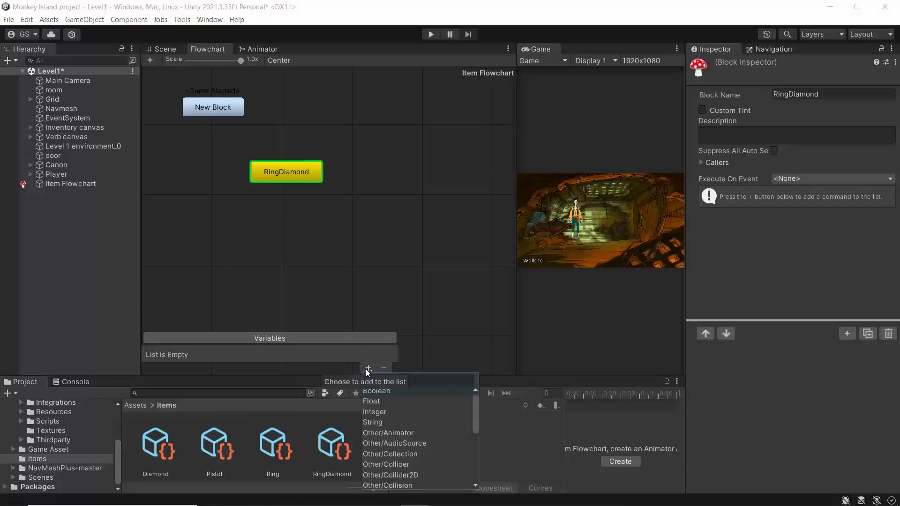
{"action": "left_click", "coordinate": [374, 423]}
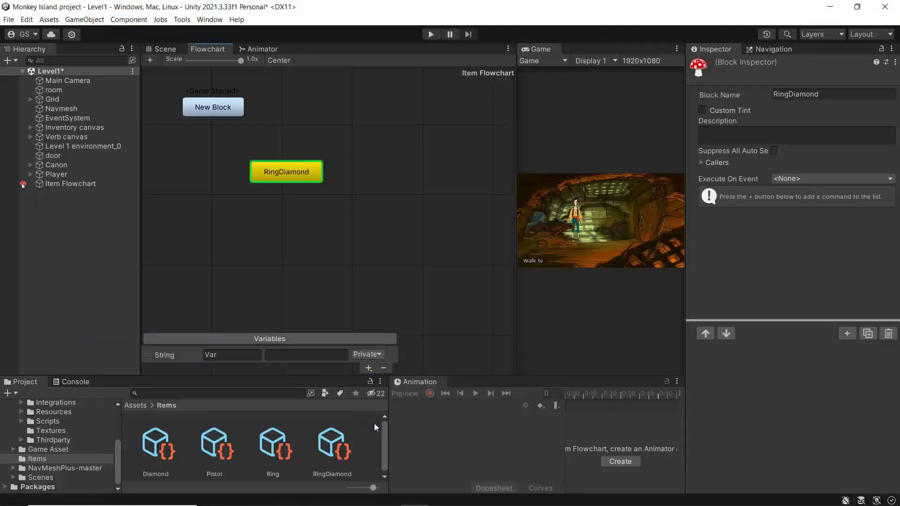
{"action": "left_click", "coordinate": [214, 356]}
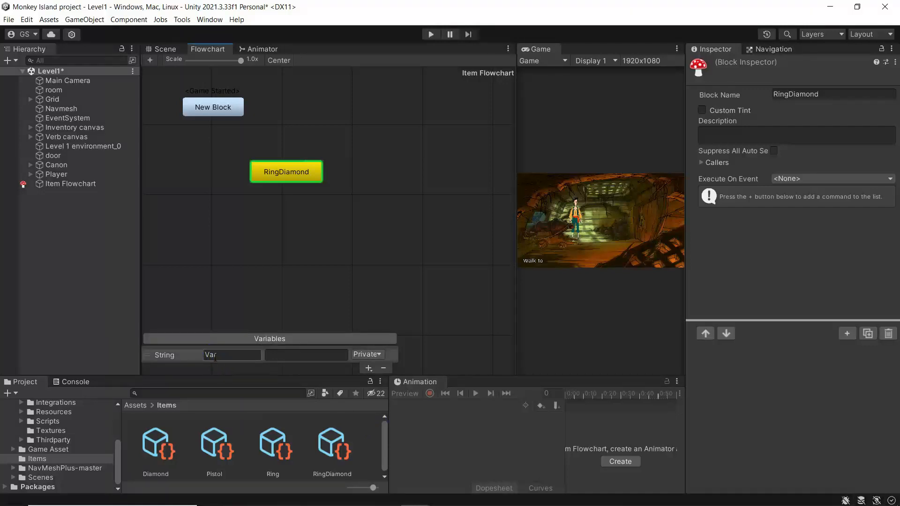
{"action": "type", "text": "currentItem"}
- Add a Change Item command to the RingDiamond block and set its item to Diamond
{"action": "left_click", "coordinate": [847, 334]}
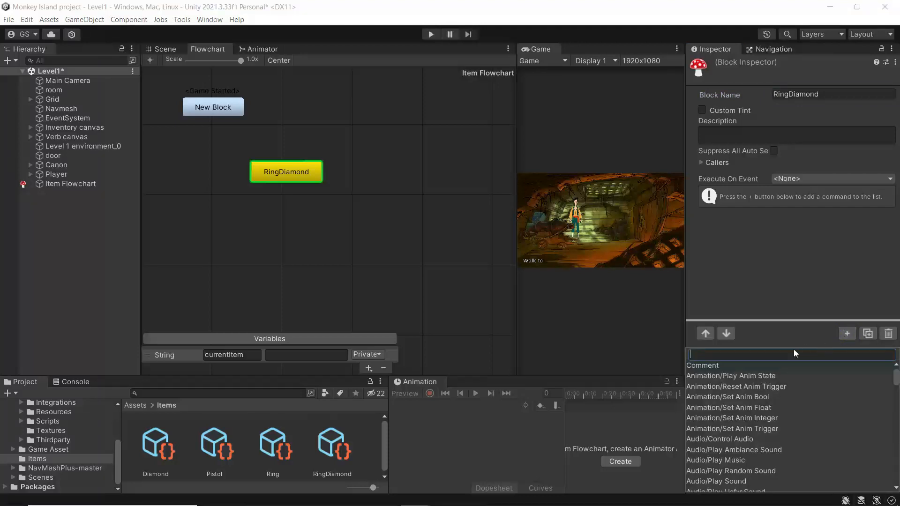
{"action": "type", "text": "chan"}
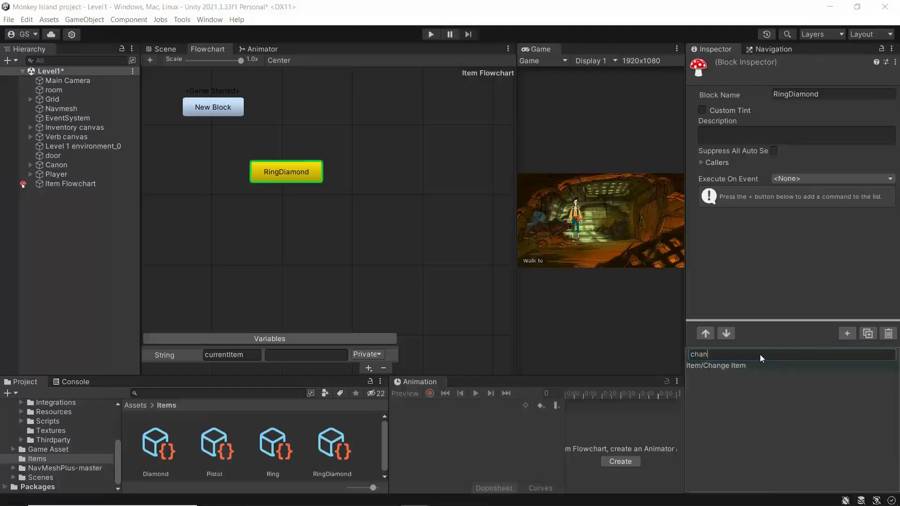
{"action": "left_click", "coordinate": [722, 366]}
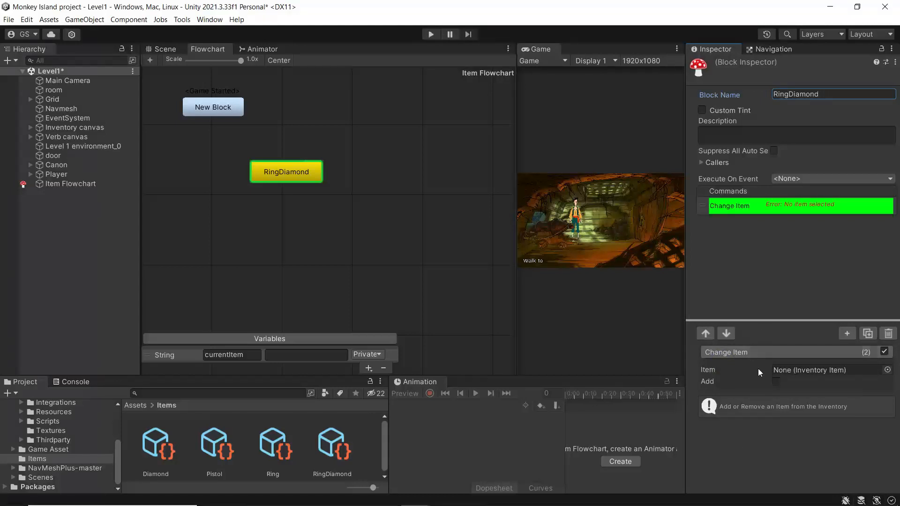
{"action": "left_click", "coordinate": [887, 370]}
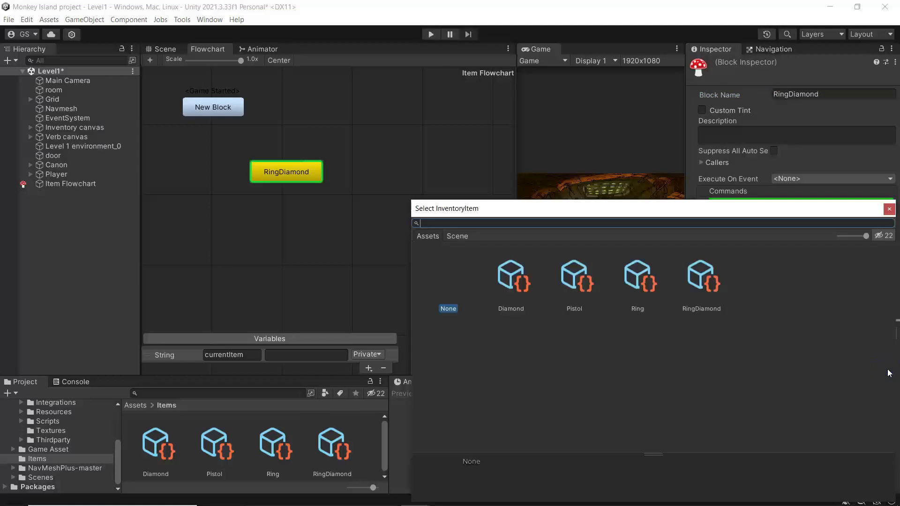
{"action": "left_click", "coordinate": [510, 281]}
{"action": "double_click", "coordinate": [510, 281]}
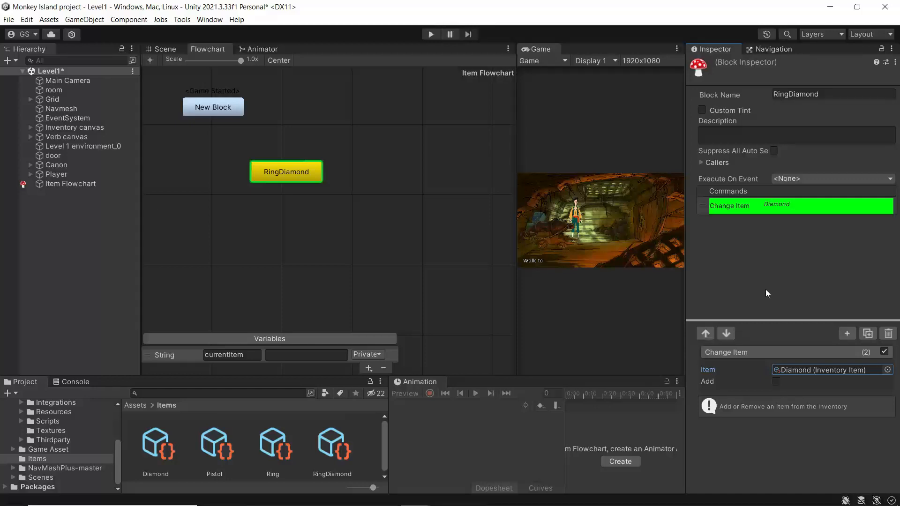
{"action": "left_click", "coordinate": [775, 381]}
{"action": "mouse_move", "coordinate": [741, 383]}
{"action": "left_click", "coordinate": [774, 209]}
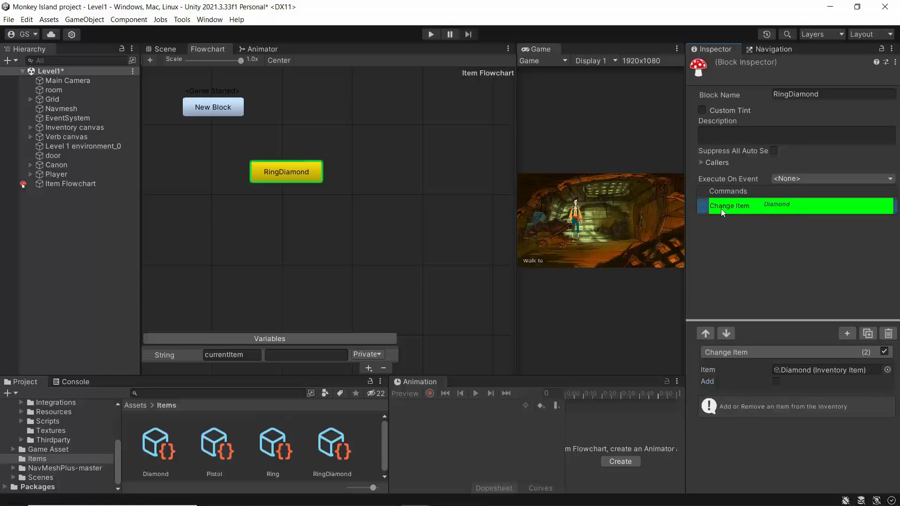
{"action": "left_click", "coordinate": [846, 335]}
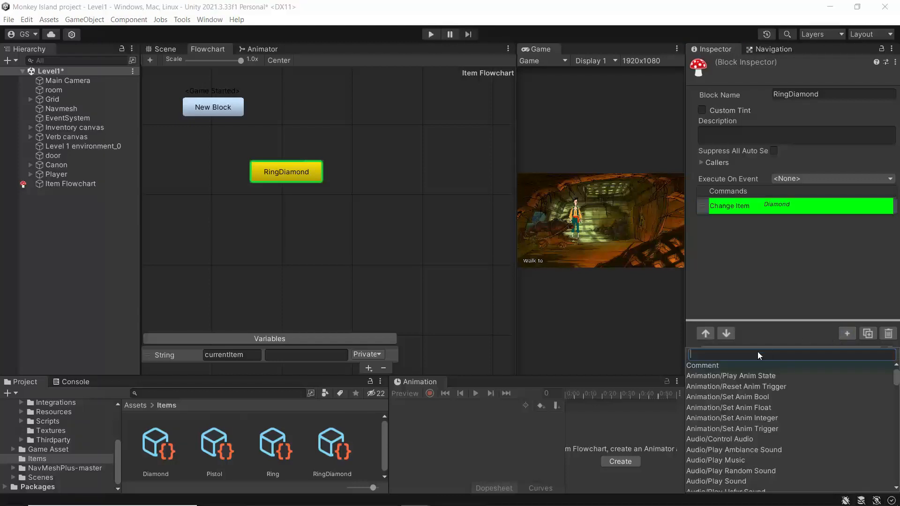
{"action": "type", "text": "ch"}
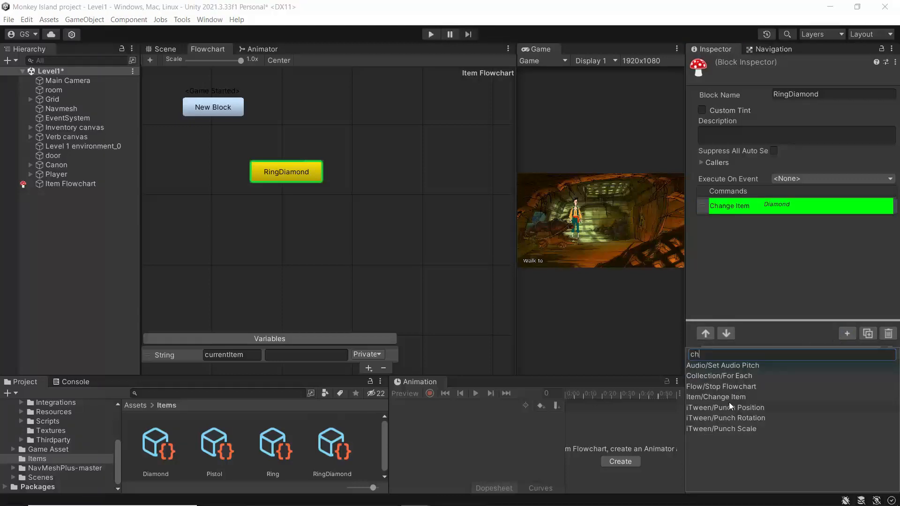
{"action": "left_click", "coordinate": [729, 398]}
{"action": "right_click", "coordinate": [769, 220]}
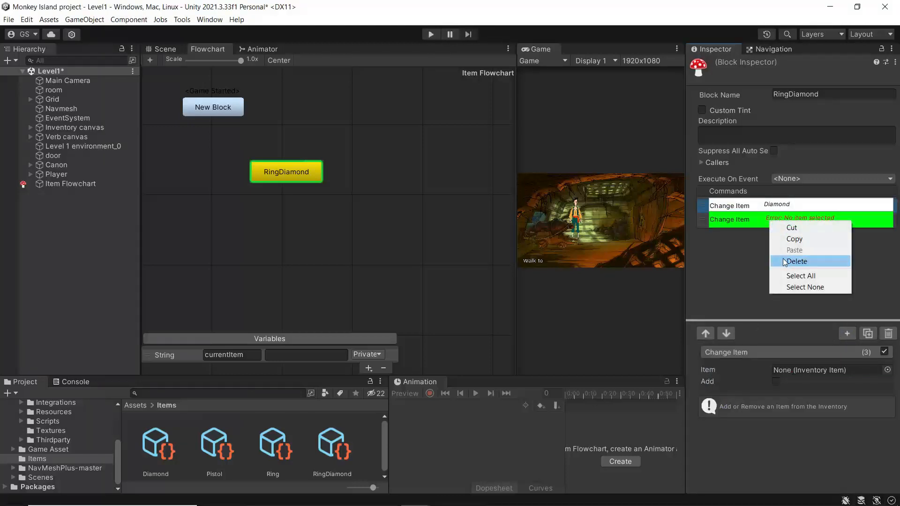
{"action": "left_click", "coordinate": [784, 262]}
- Duplicate the Diamond Change Item command in the RingDiamond block and set the copy's item to Ring
{"action": "left_click", "coordinate": [769, 205]}
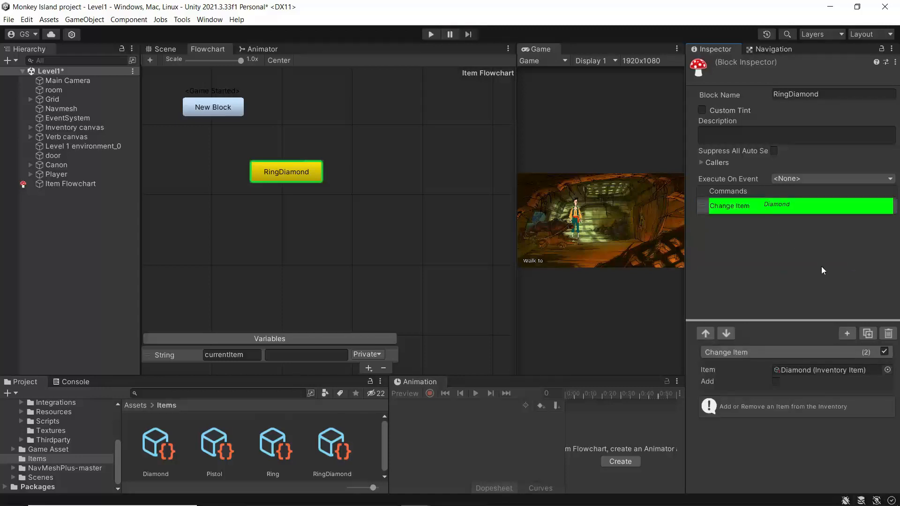
{"action": "left_click", "coordinate": [869, 333]}
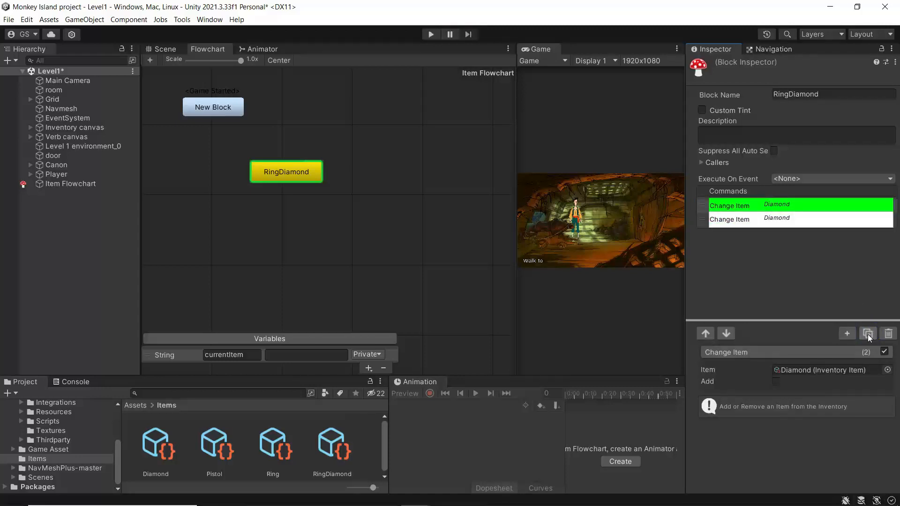
{"action": "left_click", "coordinate": [770, 219]}
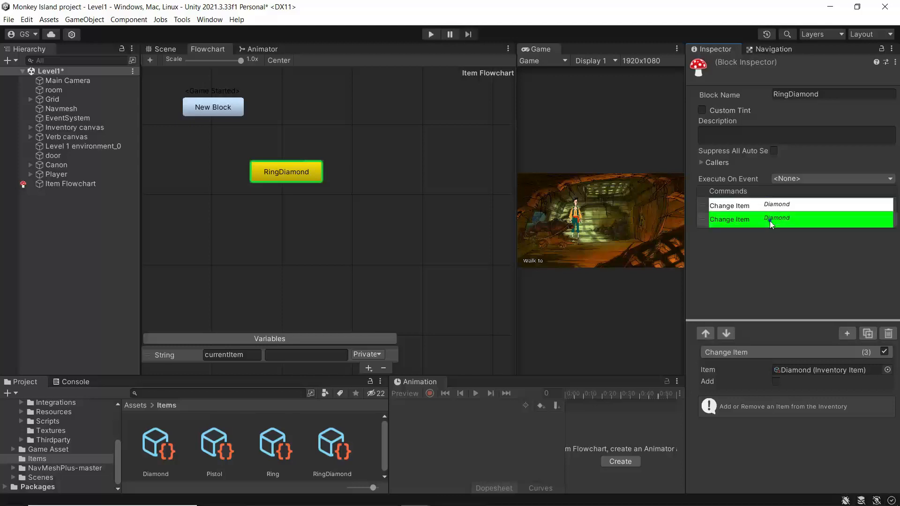
{"action": "left_click", "coordinate": [887, 370]}
{"action": "left_click", "coordinate": [643, 285]}
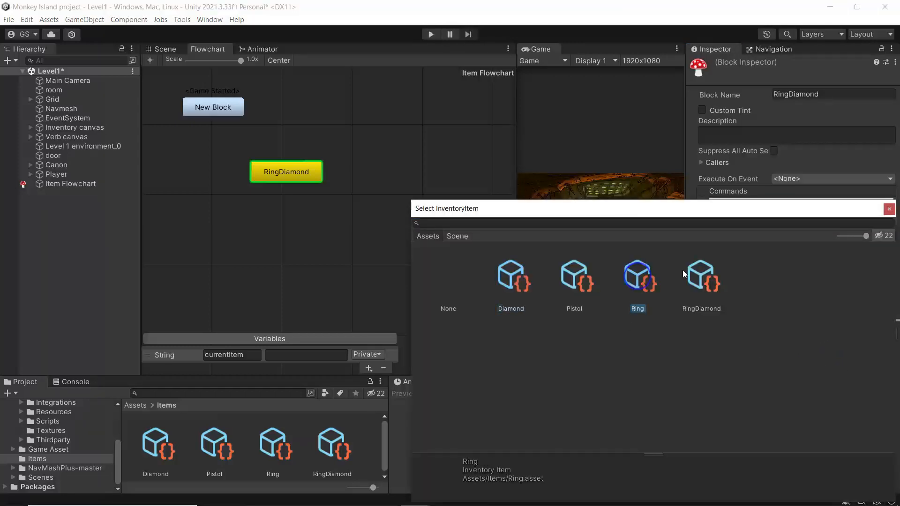
{"action": "left_click", "coordinate": [889, 209]}
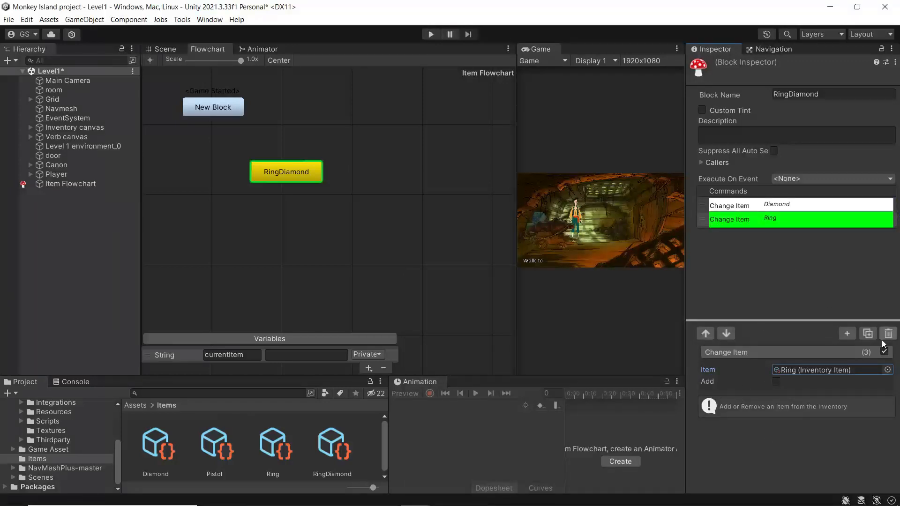
- Duplicate the Ring Change Item command, set the copy's item to RingDiamond and enable its Add option
{"action": "left_click", "coordinate": [868, 333]}
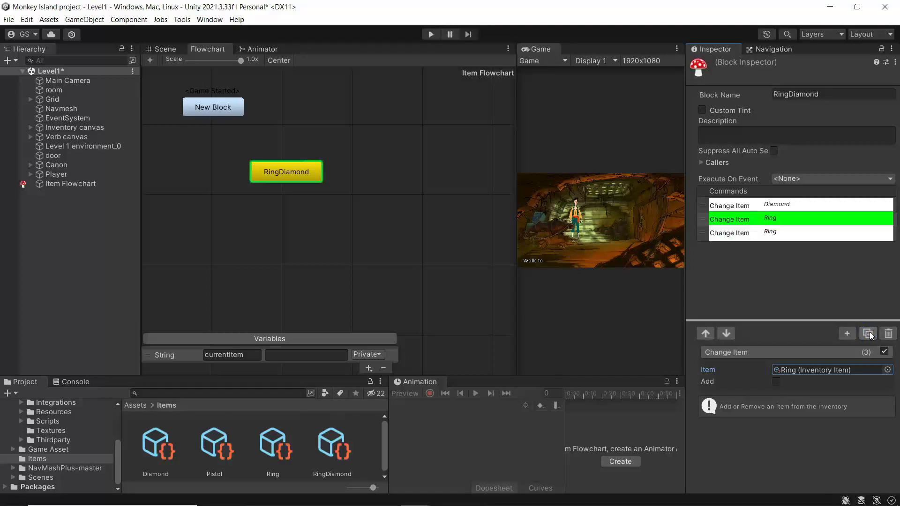
{"action": "left_click", "coordinate": [757, 233]}
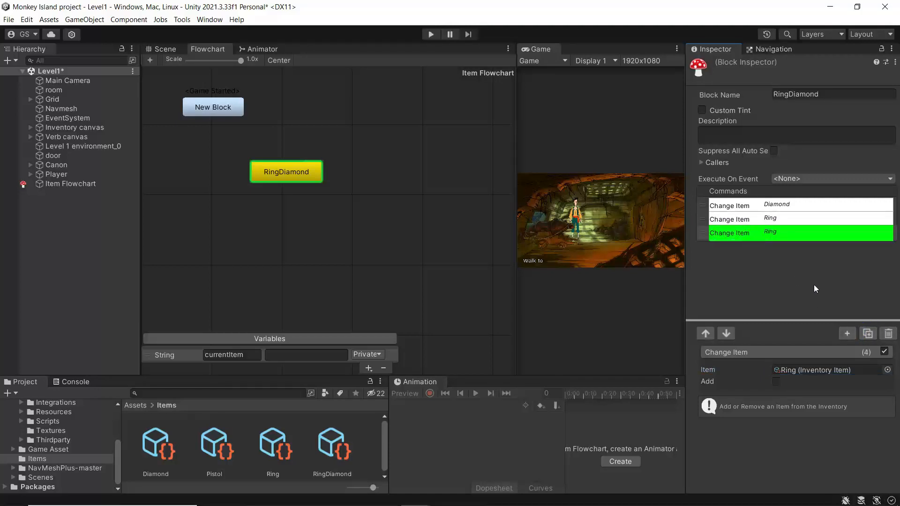
{"action": "left_click", "coordinate": [887, 370]}
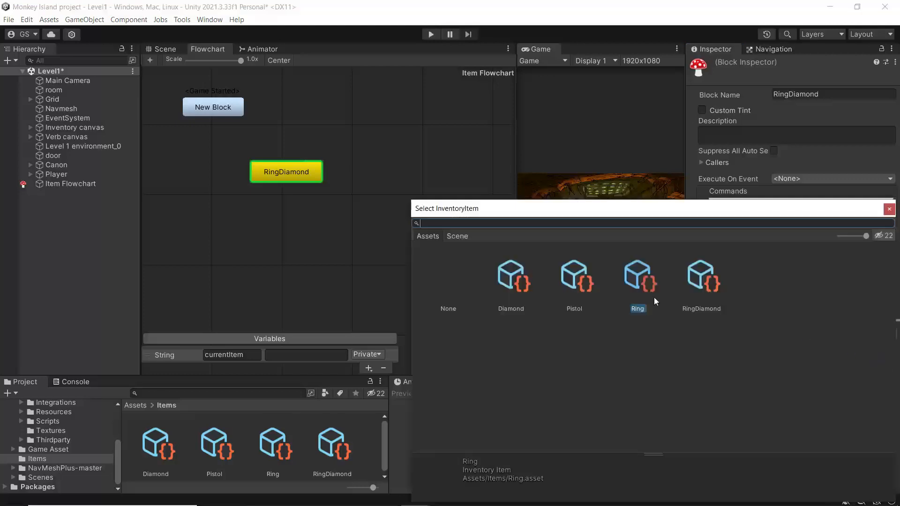
{"action": "left_click", "coordinate": [699, 279]}
{"action": "left_click", "coordinate": [887, 211]}
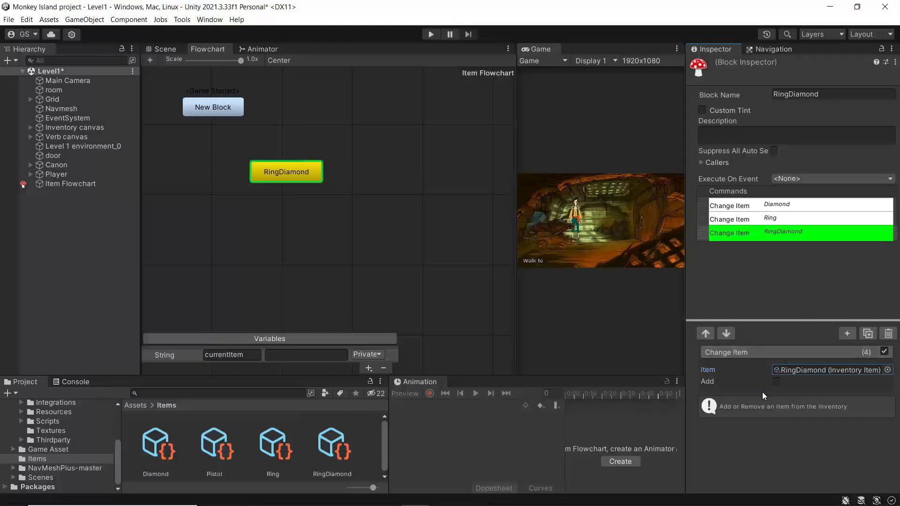
{"action": "left_click", "coordinate": [776, 381]}
- Add a Say command after the Change Item commands in the RingDiamond block
{"action": "left_click", "coordinate": [845, 334]}
{"action": "type", "text": "sa"}
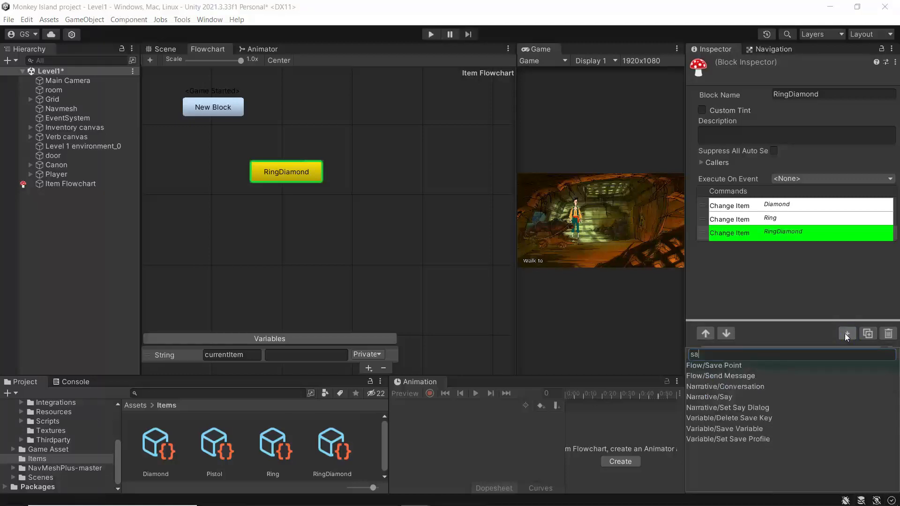
{"action": "type", "text": "y"}
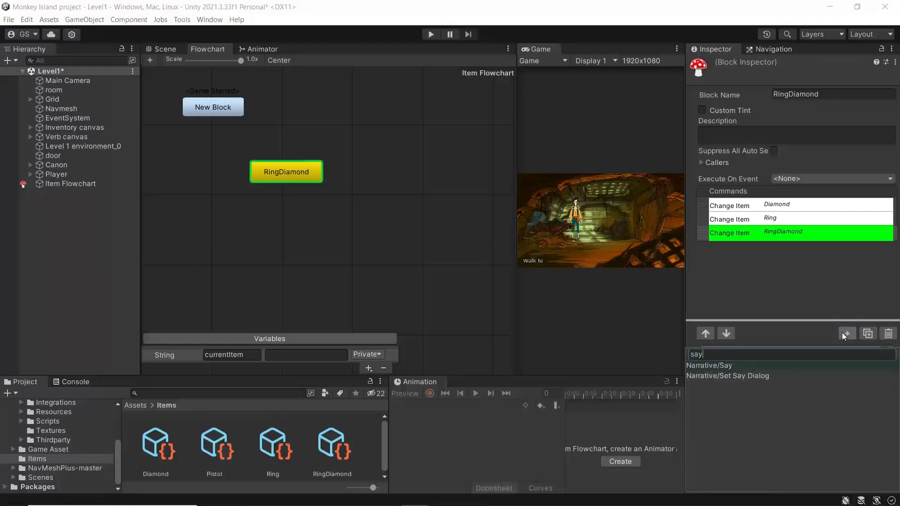
{"action": "left_click", "coordinate": [712, 366]}
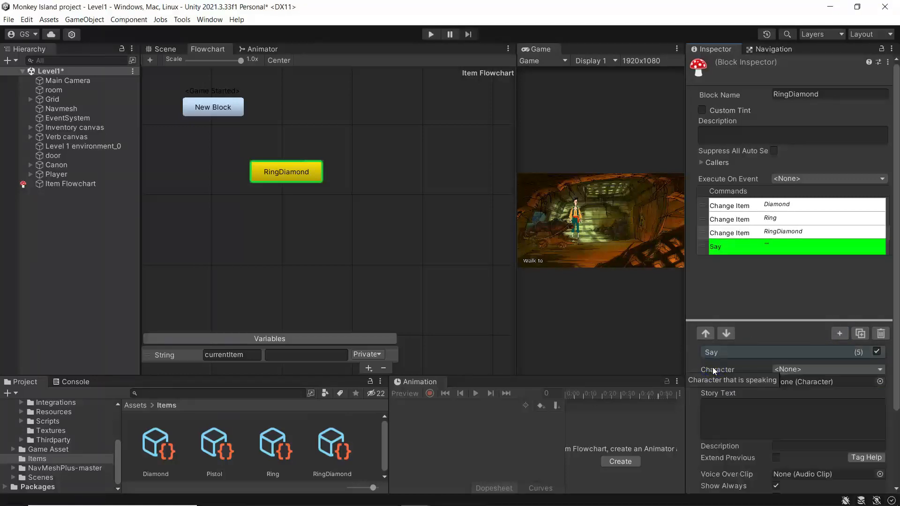
- Set the Say command's story text to "Hey that worked so now i can go to Eline"
{"action": "left_click", "coordinate": [737, 408]}
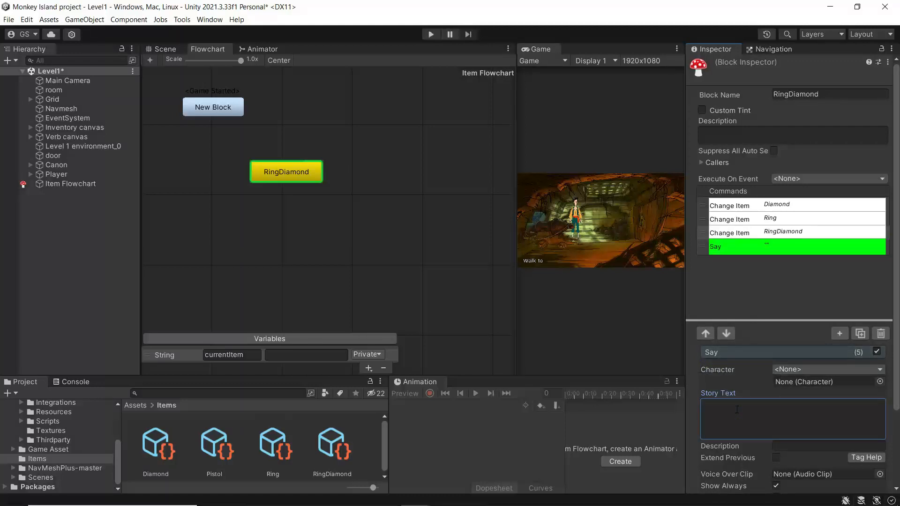
{"action": "left_click", "coordinate": [735, 409]}
{"action": "type", "text": "Hey that work so now i can go t"}
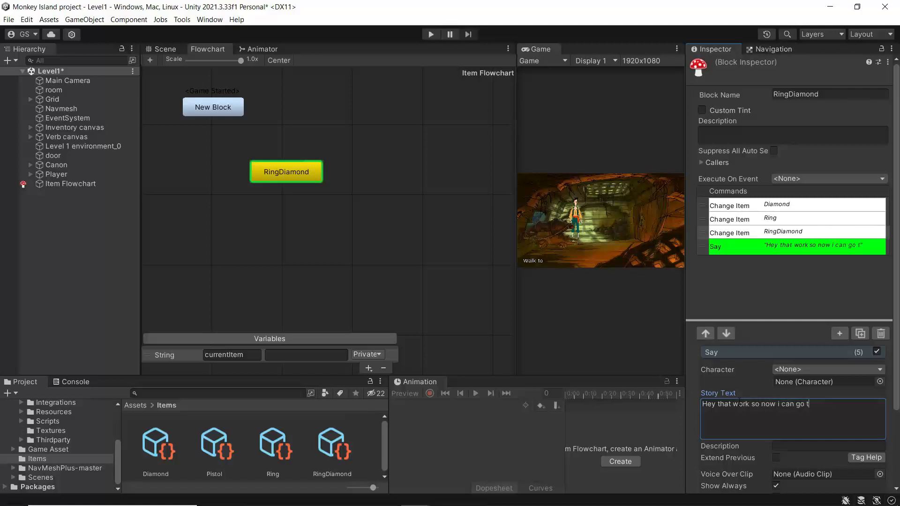
{"action": "type", "text": "o elein"}
{"action": "key", "text": "BackSpace"}
{"action": "key", "text": "BackSpace"}
{"action": "key", "text": "BackSpace"}
{"action": "key", "text": "BackSpace"}
{"action": "key", "text": "BackSpace"}
{"action": "type", "text": "Elein"}
{"action": "left_click", "coordinate": [813, 426]}
{"action": "type", "text": "ed"}
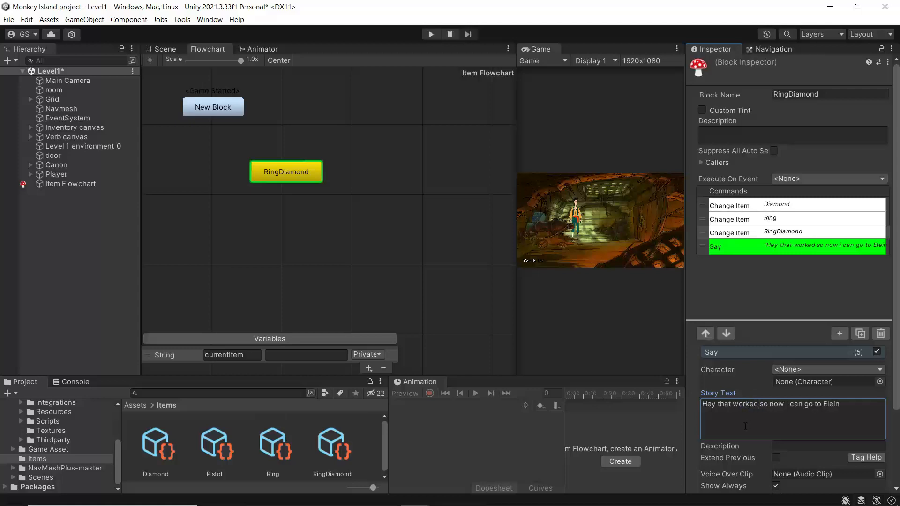
{"action": "key", "text": "BackSpace"}
{"action": "left_click", "coordinate": [840, 406]}
{"action": "type", "text": "e"}
- Widen and maximize the Game view, and start Play mode
{"action": "left_click_drag", "start_coordinate": [516, 221], "coordinate": [388, 221]}
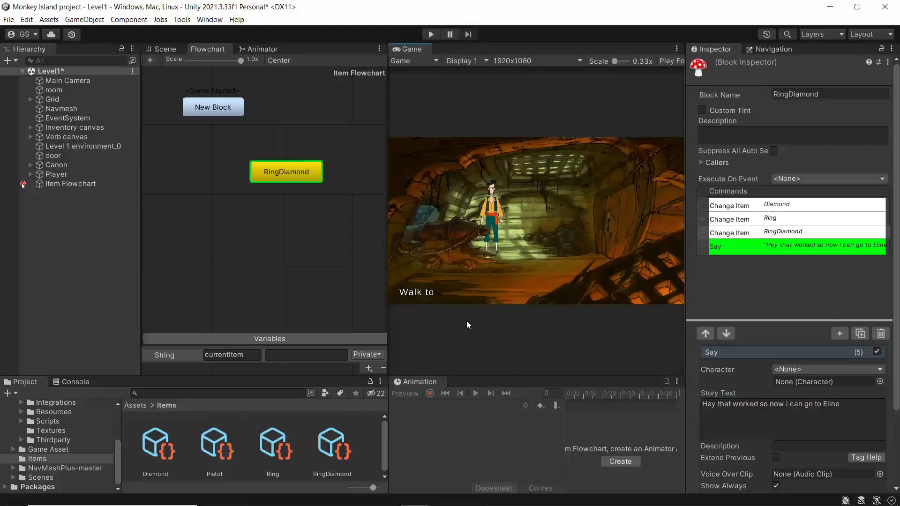
{"action": "left_click", "coordinate": [676, 49]}
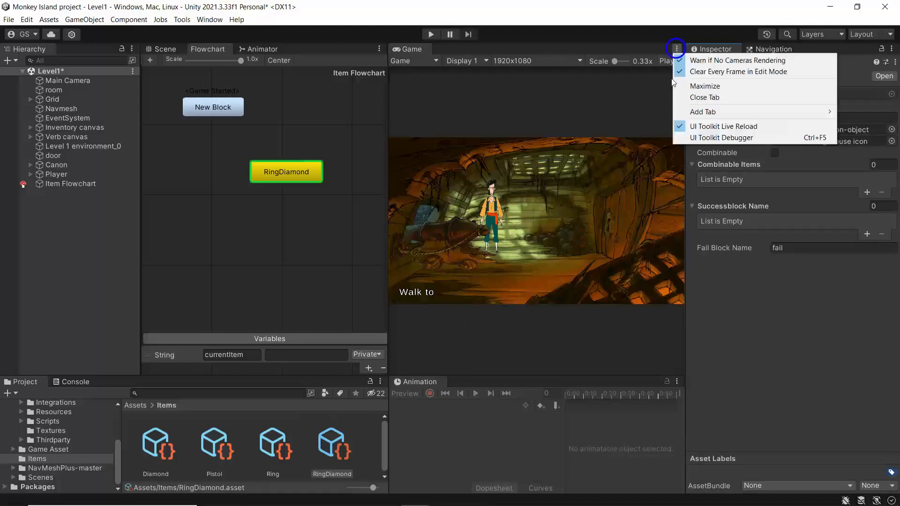
{"action": "left_click", "coordinate": [682, 86]}
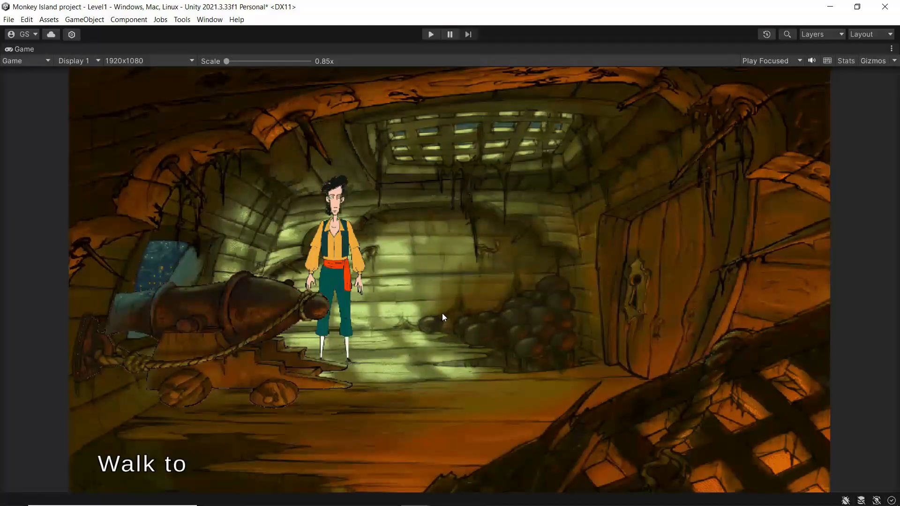
{"action": "left_click", "coordinate": [435, 35]}
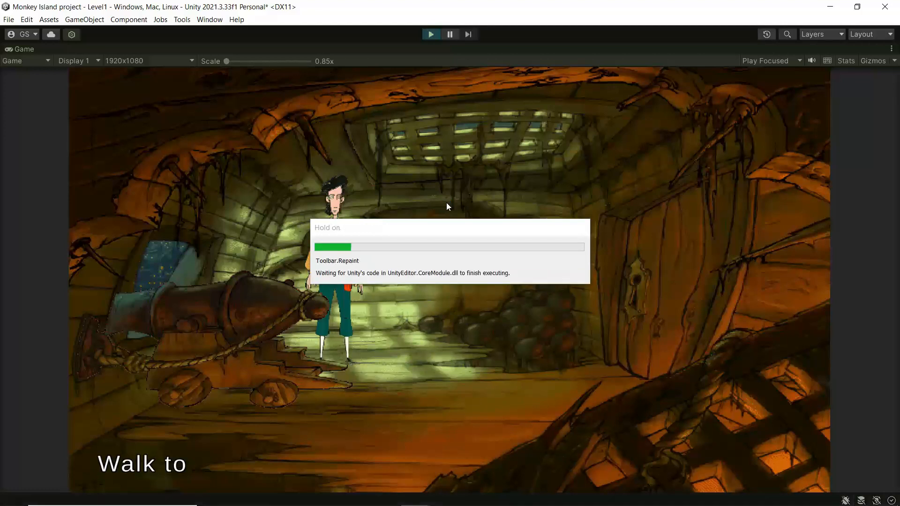
- Open the in-game inventory, use the Diamond with the Ring and dismiss the resulting dialogue
{"action": "right_click", "coordinate": [431, 233]}
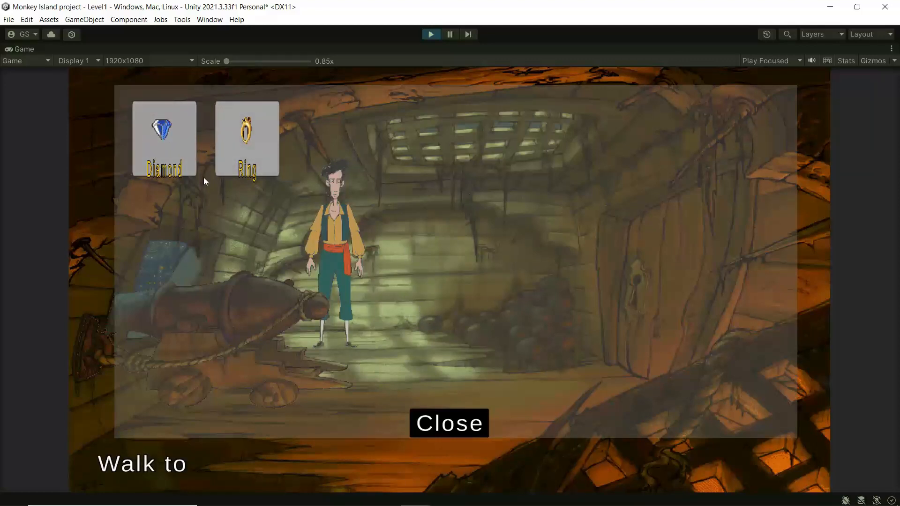
{"action": "left_click", "coordinate": [166, 152]}
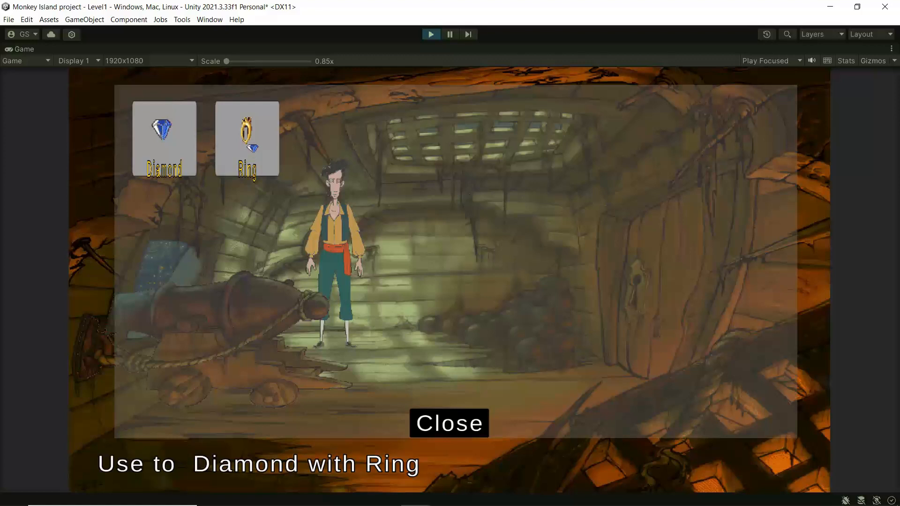
{"action": "left_click", "coordinate": [252, 148]}
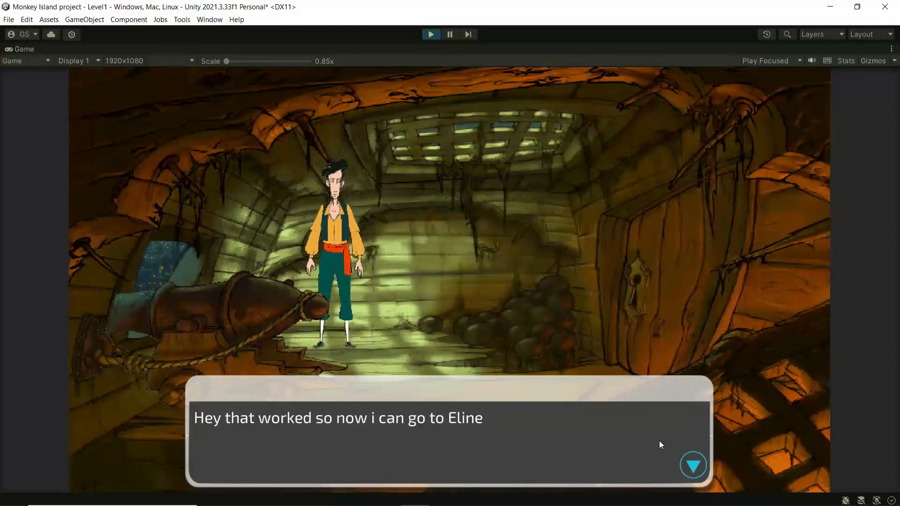
{"action": "left_click", "coordinate": [560, 453]}
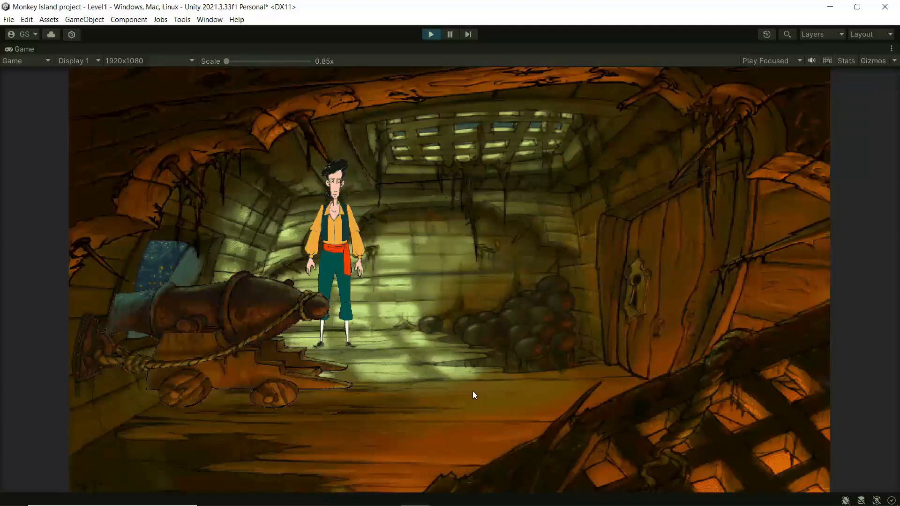
- Try walking the player to several spots on the room's floor, and stop Play mode
{"action": "left_click", "coordinate": [472, 391]}
{"action": "left_click", "coordinate": [390, 416]}
{"action": "left_click", "coordinate": [353, 405]}
{"action": "left_click", "coordinate": [435, 353]}
{"action": "left_click", "coordinate": [514, 381]}
{"action": "left_click", "coordinate": [295, 454]}
{"action": "left_click", "coordinate": [433, 35]}
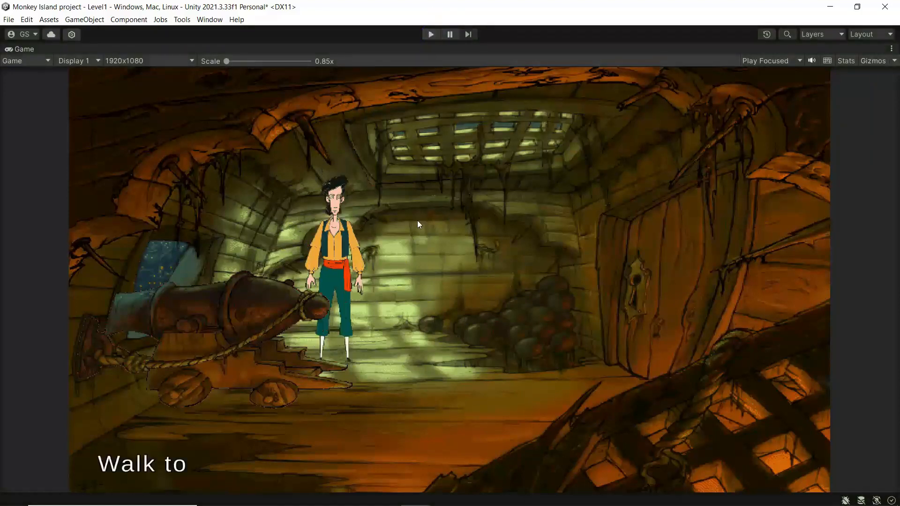
- Restore the Game view from its maximized state and widen the Flowchart area
{"action": "left_click", "coordinate": [891, 49]}
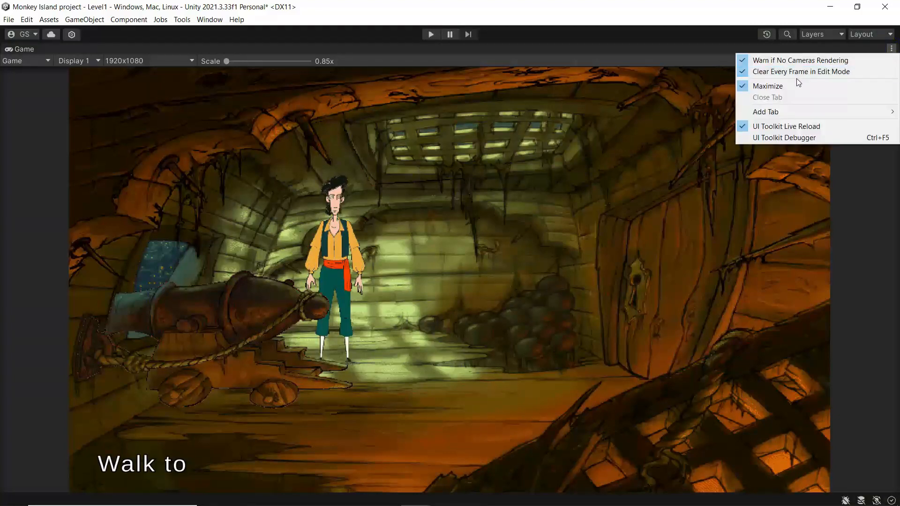
{"action": "left_click", "coordinate": [797, 80]}
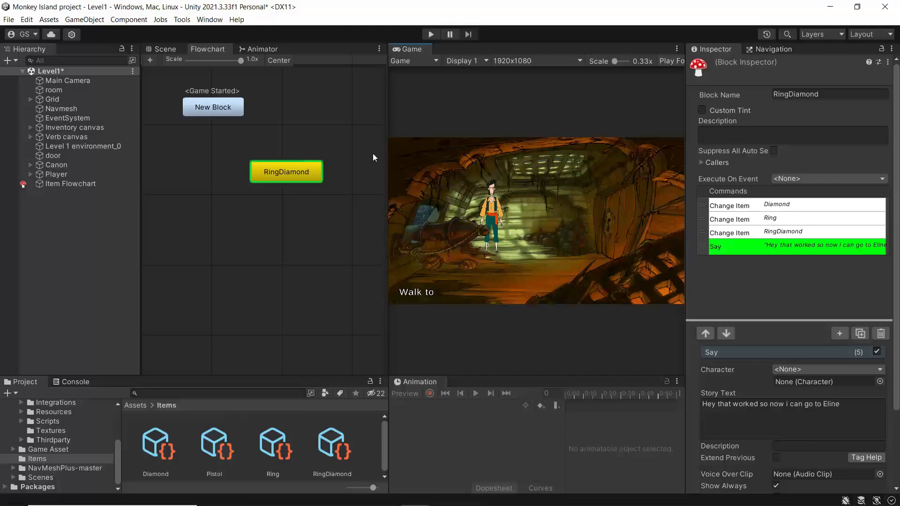
{"action": "left_click_drag", "start_coordinate": [388, 152], "coordinate": [446, 164]}
{"action": "left_click", "coordinate": [442, 164]}
- Add a new block below RingDiamond in the Item Flowchart and name it Exit Block
{"action": "right_click", "coordinate": [362, 197]}
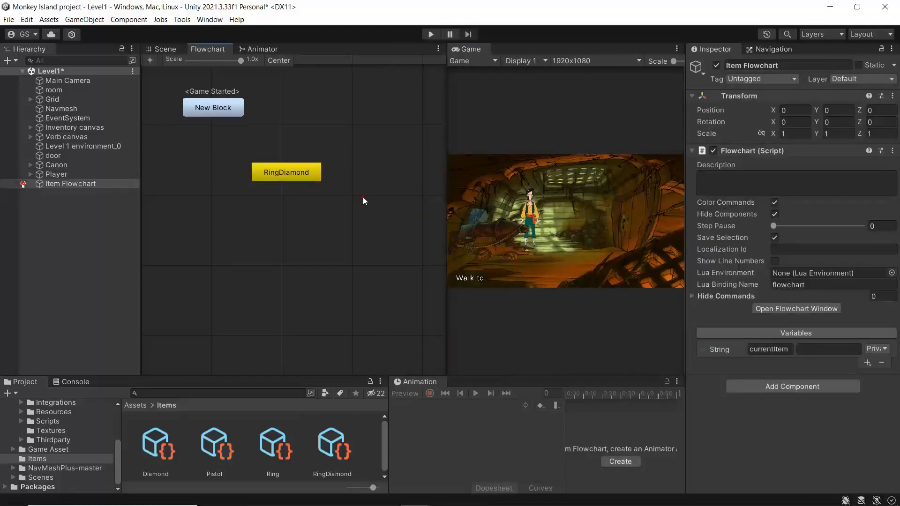
{"action": "left_click", "coordinate": [381, 197]}
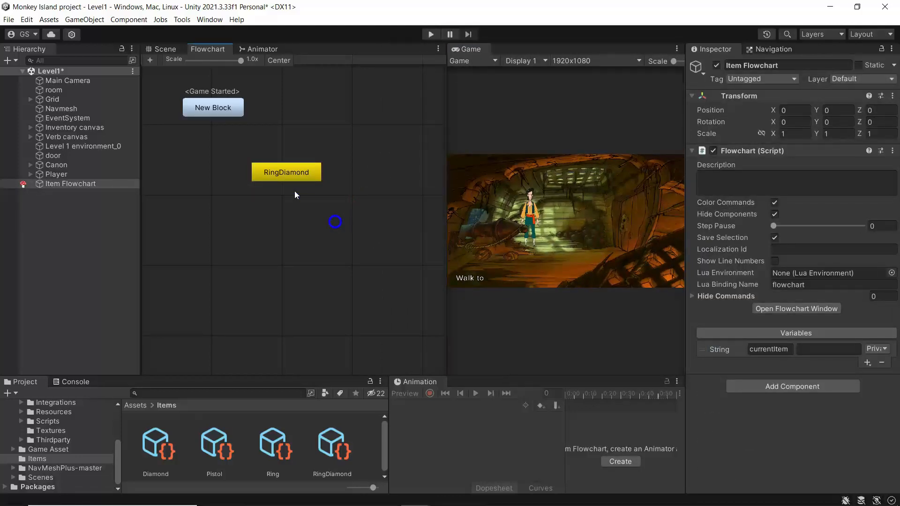
{"action": "left_click_drag", "start_coordinate": [208, 97], "coordinate": [373, 231]}
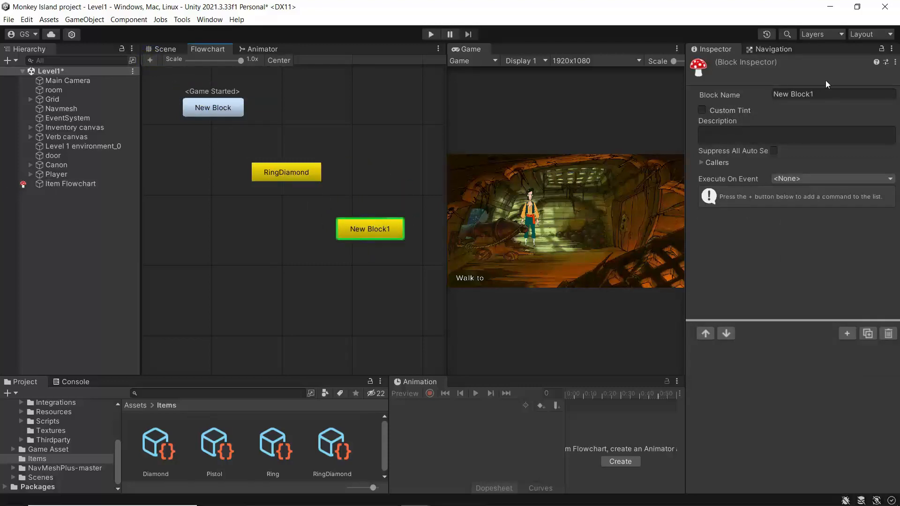
{"action": "left_click", "coordinate": [818, 93]}
{"action": "type", "text": "E"}
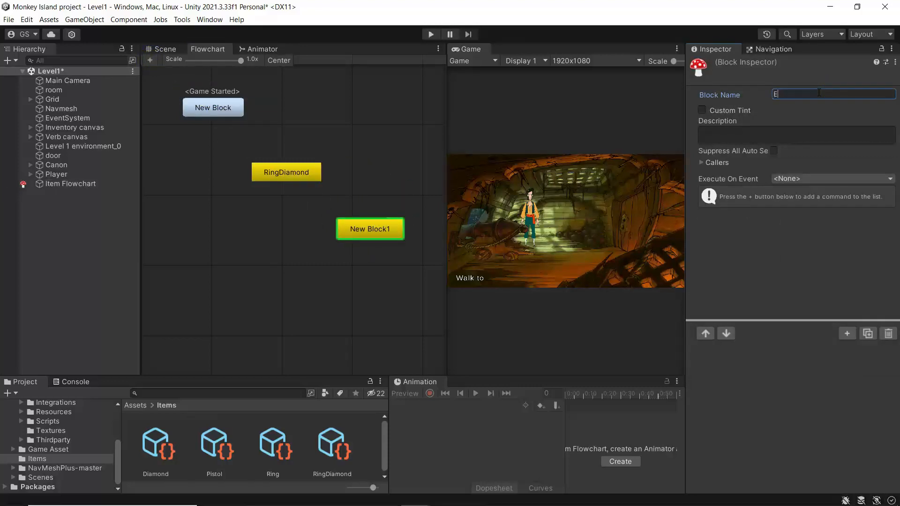
{"action": "type", "text": "xit Block"}
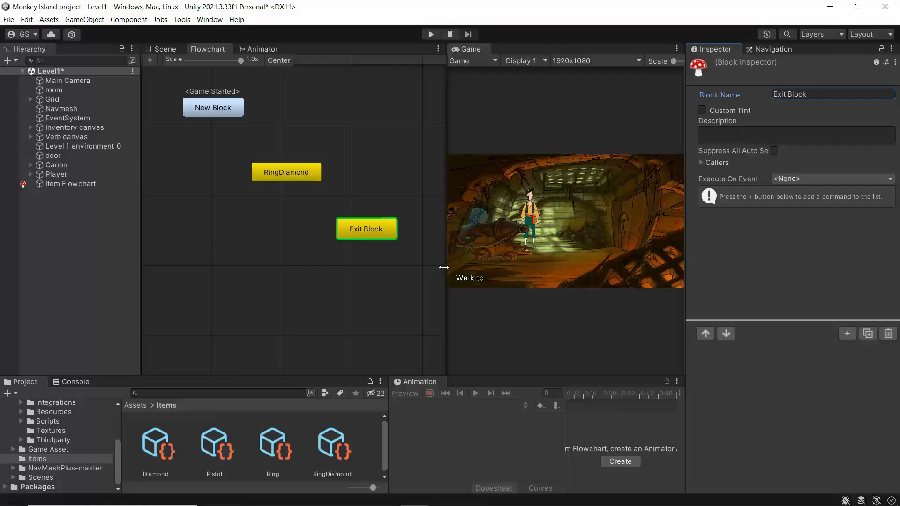
- Add an Invoke Method command to the Exit Block
{"action": "left_click", "coordinate": [846, 333]}
{"action": "type", "text": "invok"}
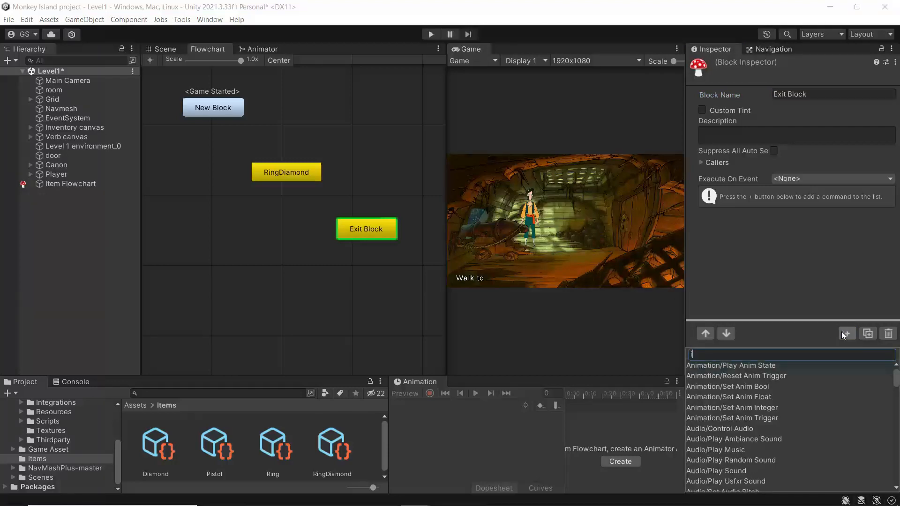
{"action": "type", "text": "e"}
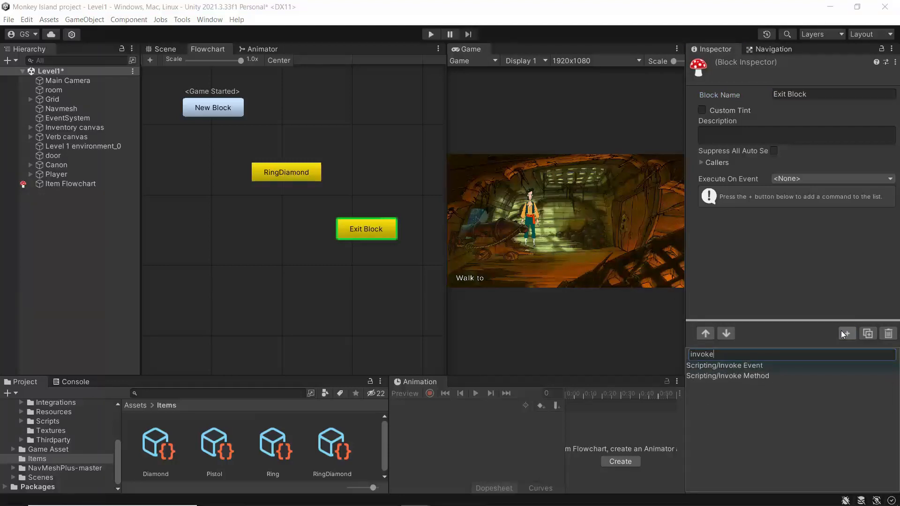
{"action": "left_click", "coordinate": [726, 375]}
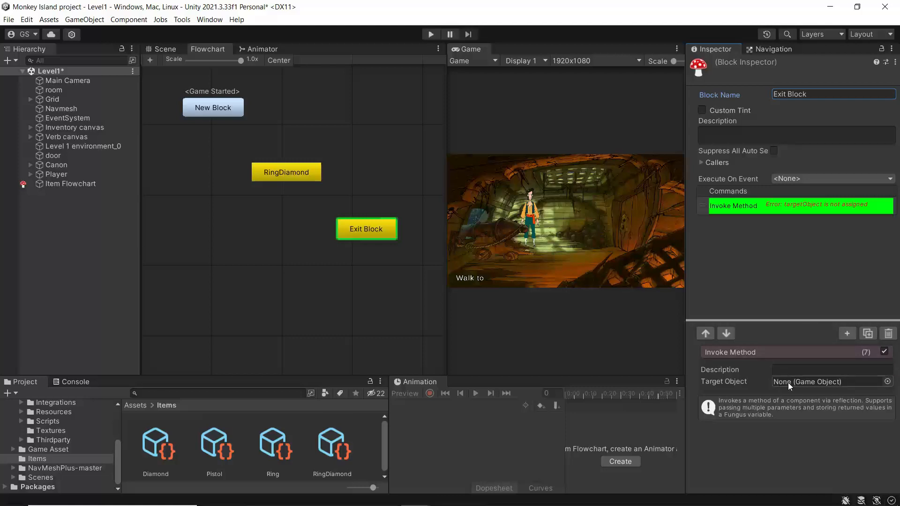
- Set the Invoke Method command's target object to Player and its target component to Transform
{"action": "left_click", "coordinate": [887, 382]}
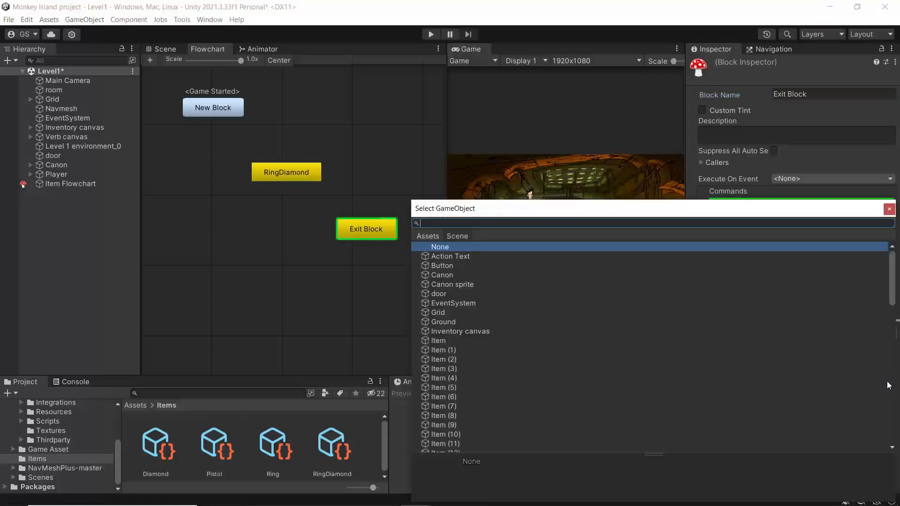
{"action": "type", "text": "pl"}
{"action": "left_click", "coordinate": [450, 257]}
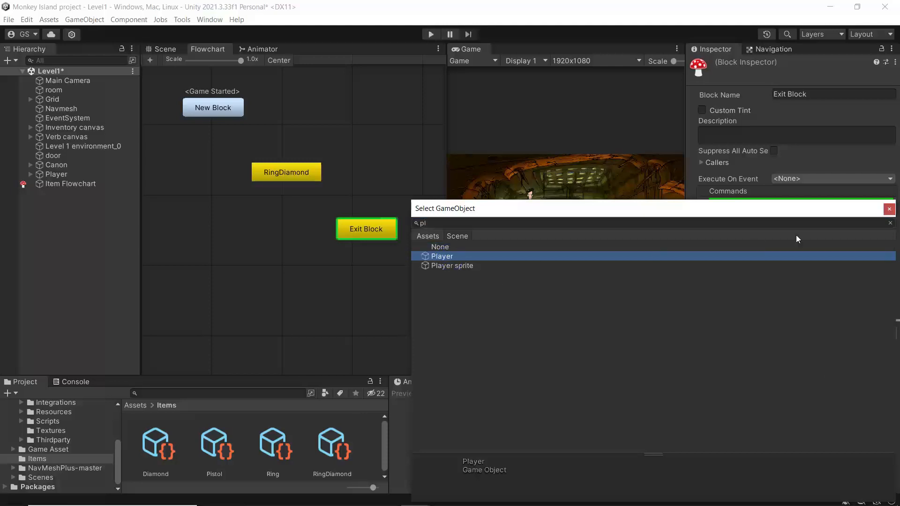
{"action": "left_click", "coordinate": [889, 209]}
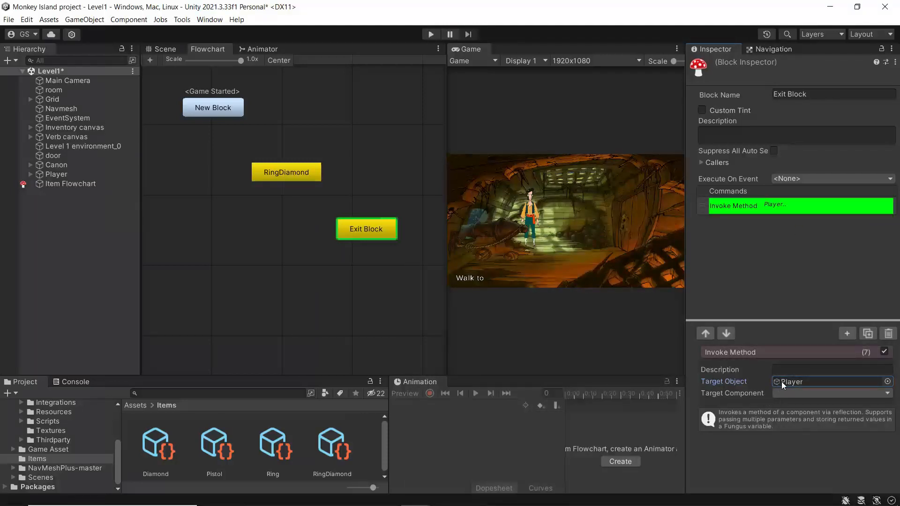
{"action": "left_click", "coordinate": [785, 393]}
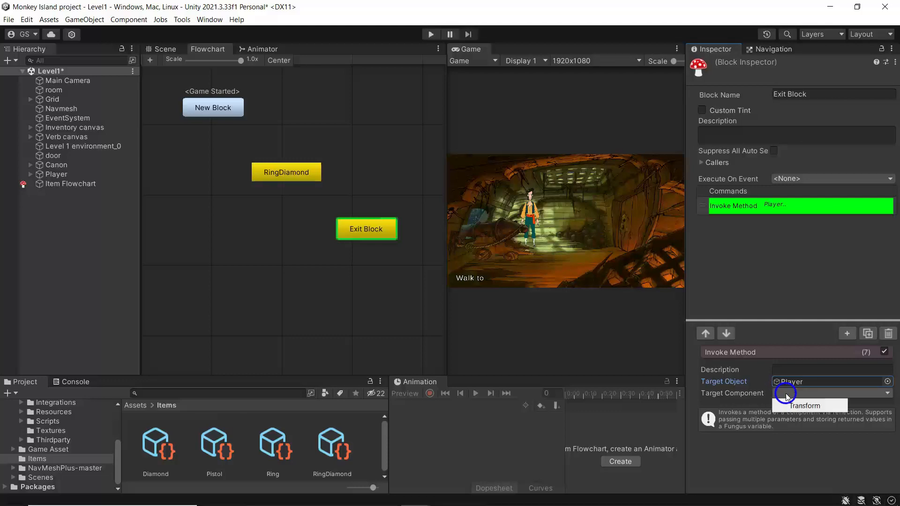
{"action": "left_click", "coordinate": [747, 392]}
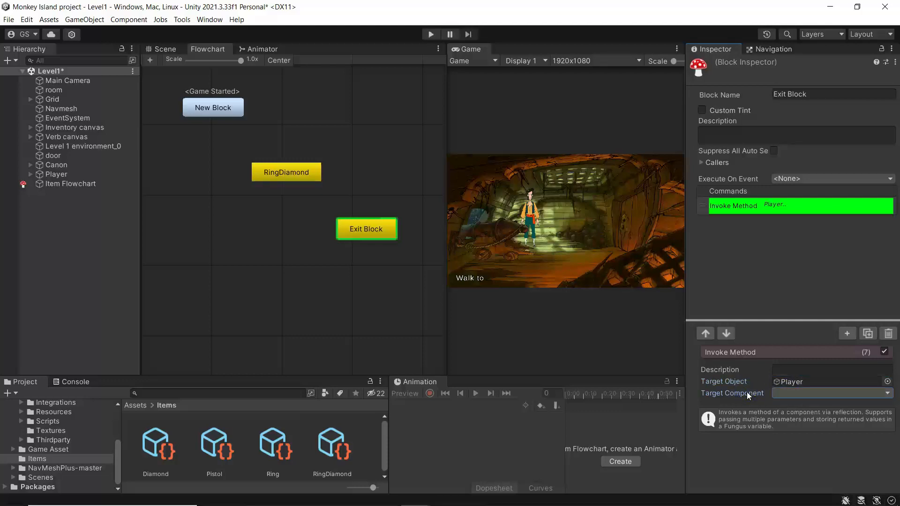
{"action": "left_click", "coordinate": [790, 393]}
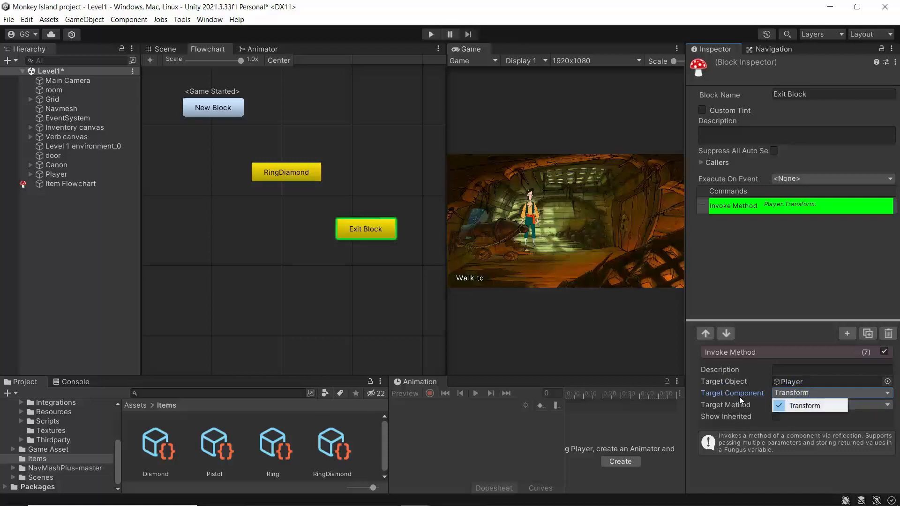
- Inspect the components of Player and its child Player sprite, checking the fields of the Target script
{"action": "left_click", "coordinate": [60, 173]}
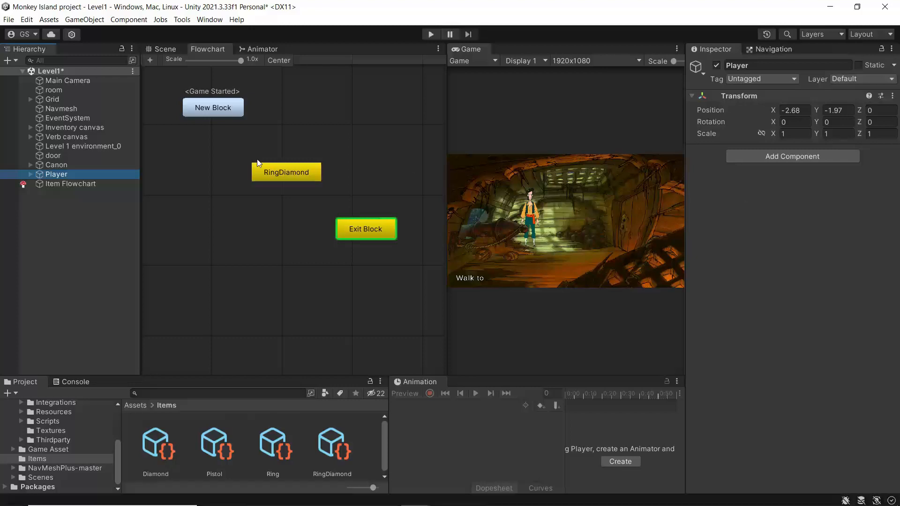
{"action": "left_click", "coordinate": [30, 174]}
{"action": "left_click", "coordinate": [68, 183]}
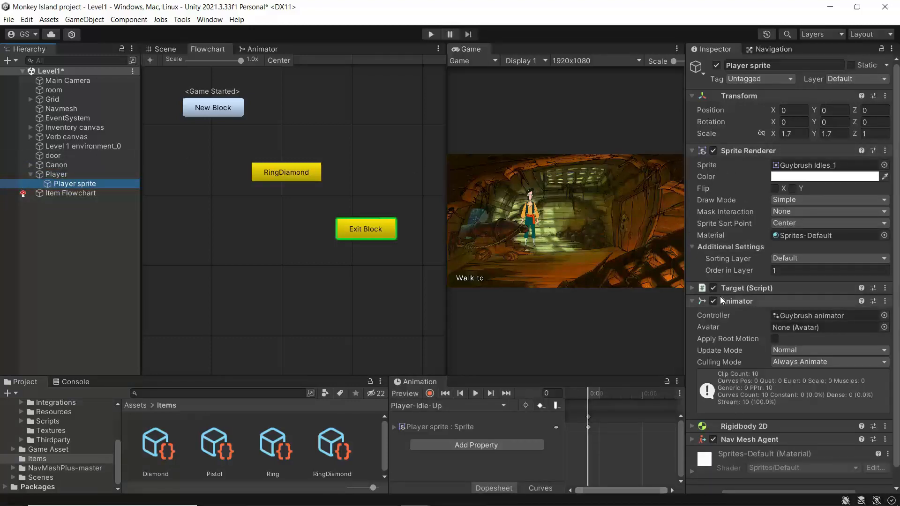
{"action": "left_click", "coordinate": [693, 288]}
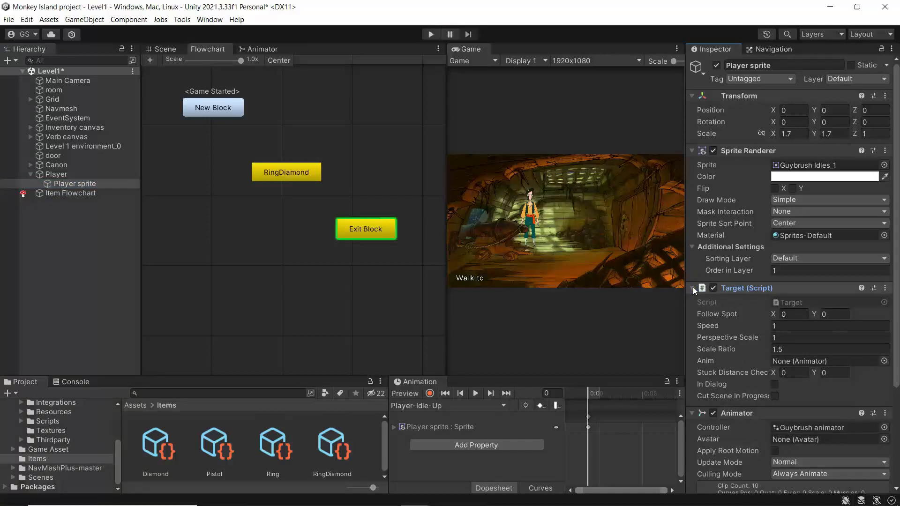
{"action": "left_click", "coordinate": [693, 288]}
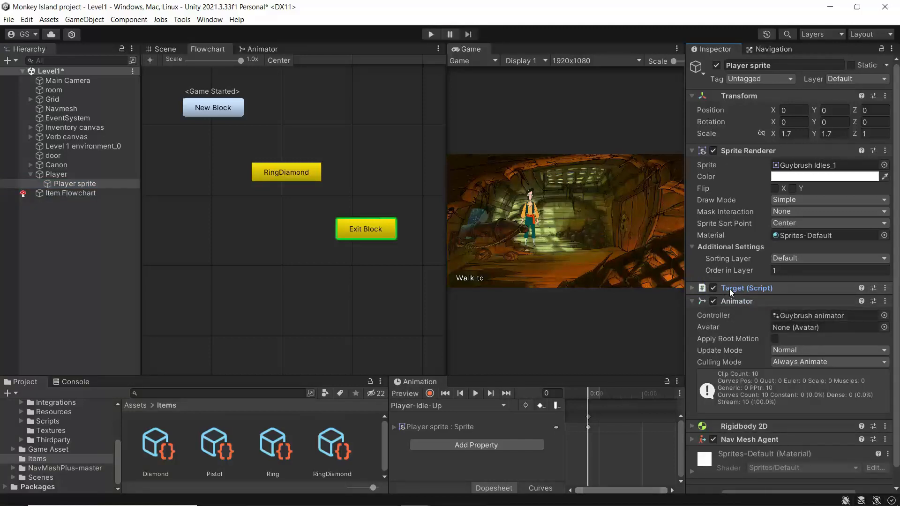
- Point the Exit Block's Invoke Method command at the Player sprite object, its Target component and the ExitDialog method
{"action": "left_click", "coordinate": [372, 238]}
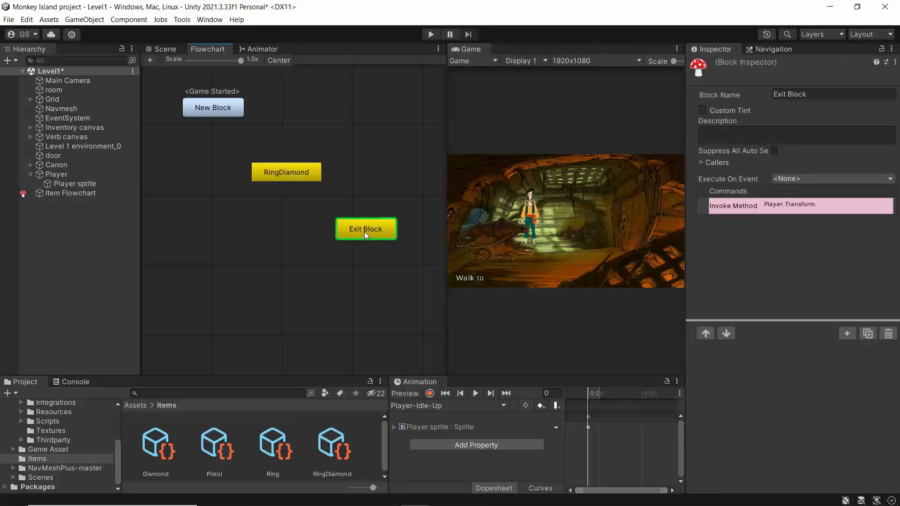
{"action": "left_click", "coordinate": [780, 211]}
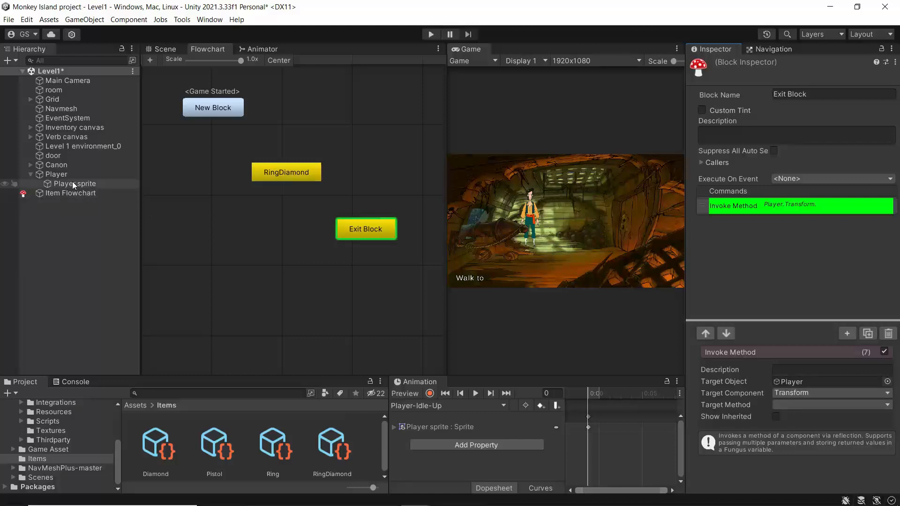
{"action": "left_click_drag", "start_coordinate": [65, 184], "coordinate": [792, 383]}
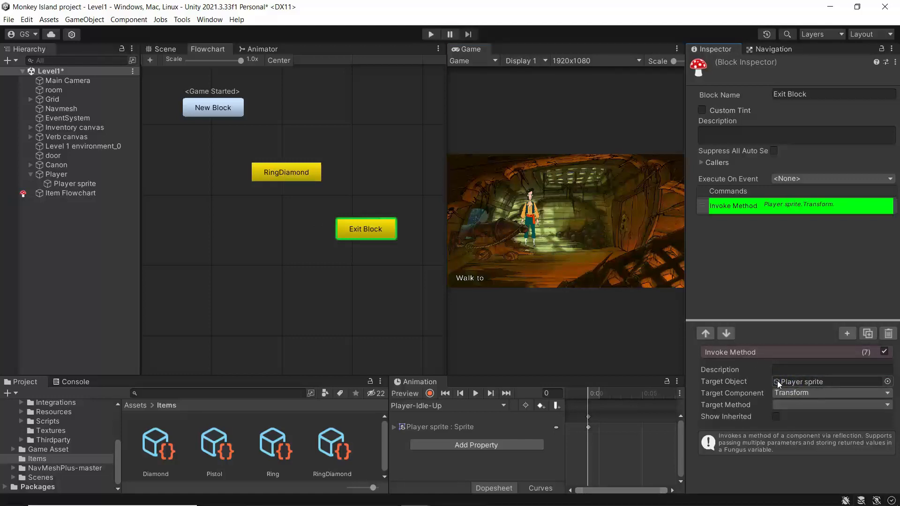
{"action": "left_click", "coordinate": [816, 394]}
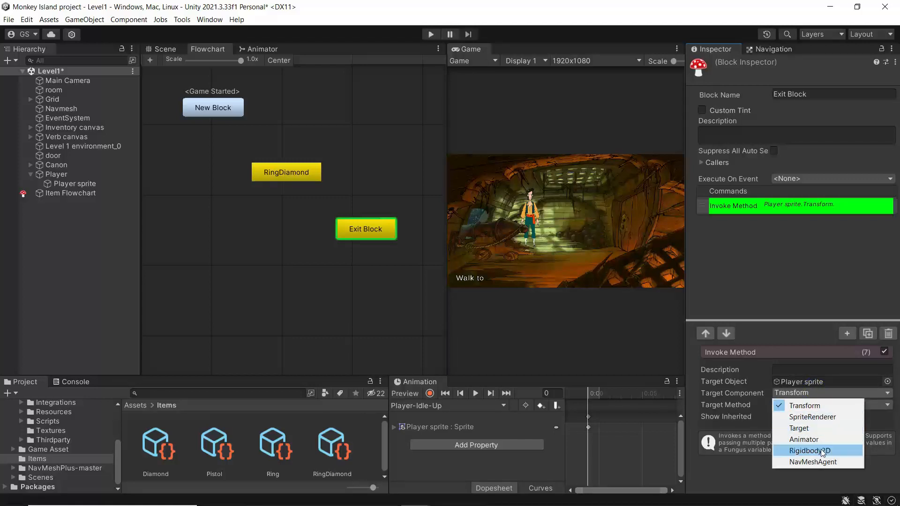
{"action": "left_click", "coordinate": [798, 429]}
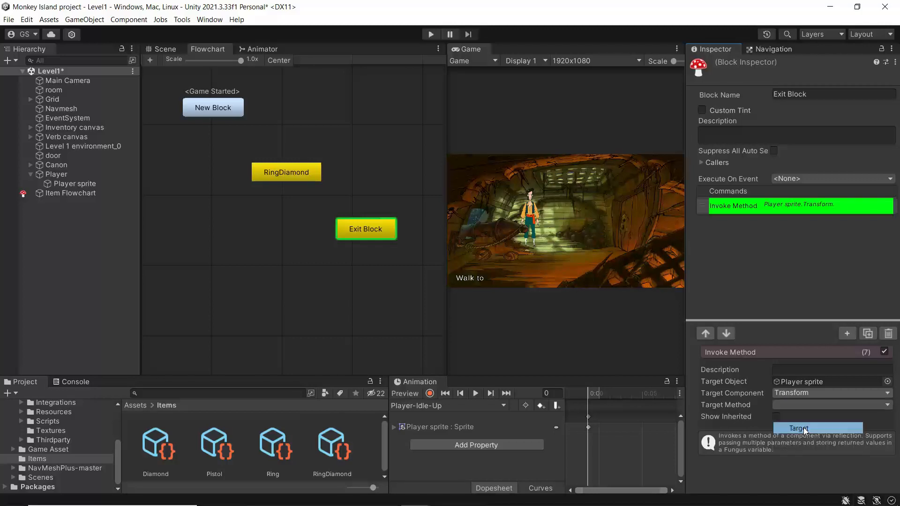
{"action": "left_click", "coordinate": [784, 406]}
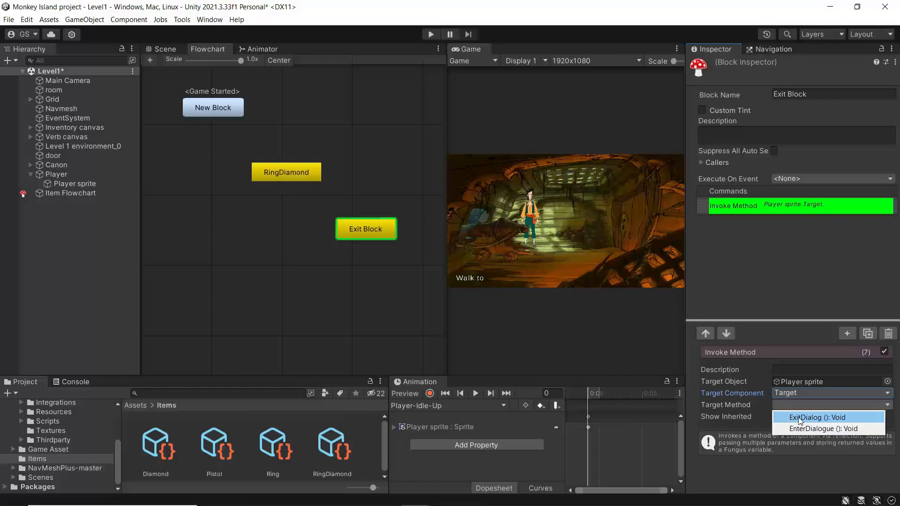
{"action": "left_click", "coordinate": [800, 419]}
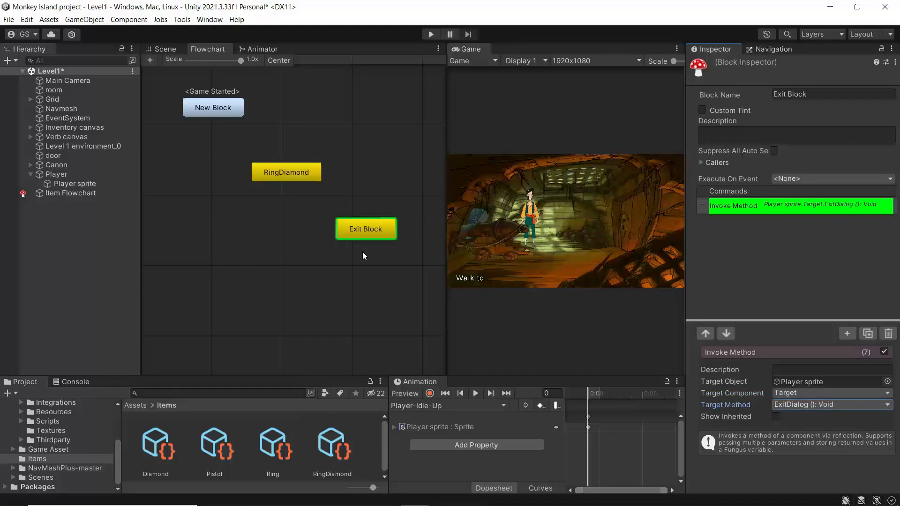
- Add a Call command to the end of the RingDiamond block with Exit Block as its target block
{"action": "left_click", "coordinate": [293, 171]}
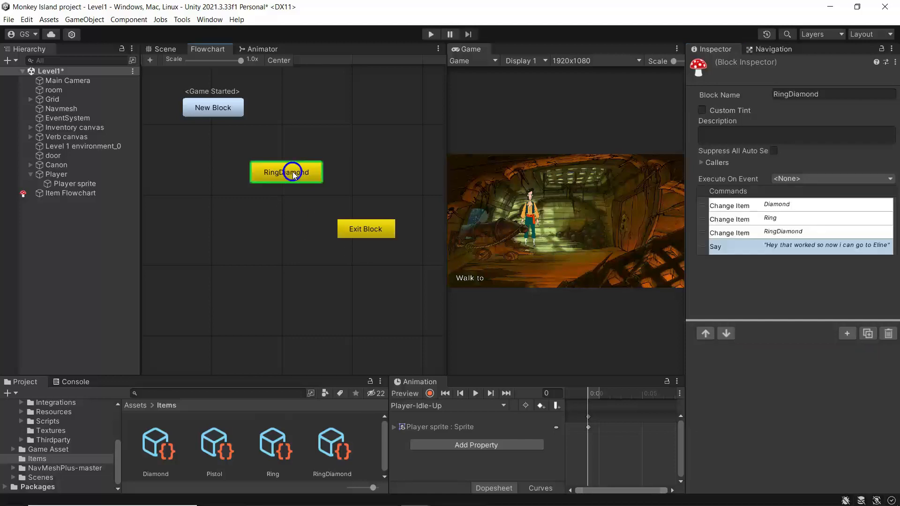
{"action": "left_click", "coordinate": [846, 334]}
{"action": "left_click", "coordinate": [775, 283]}
{"action": "left_click", "coordinate": [846, 333]}
{"action": "type", "text": "c"}
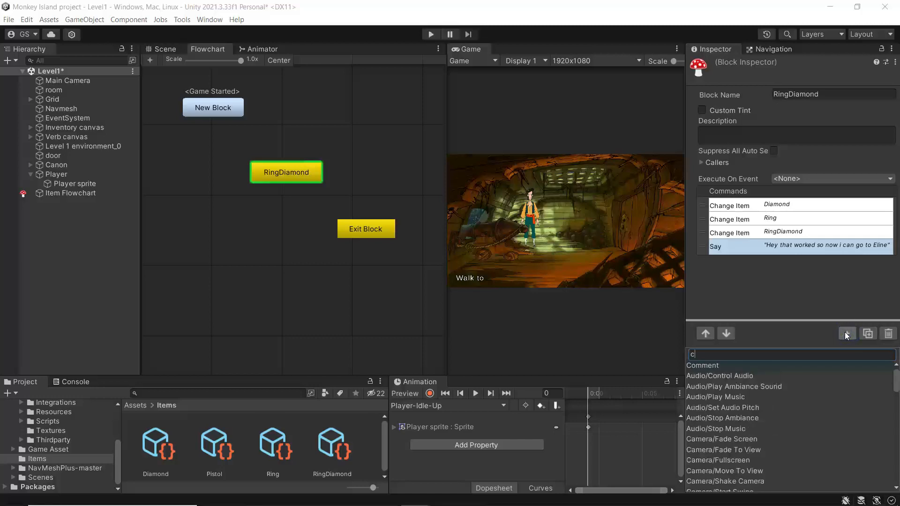
{"action": "type", "text": "all"}
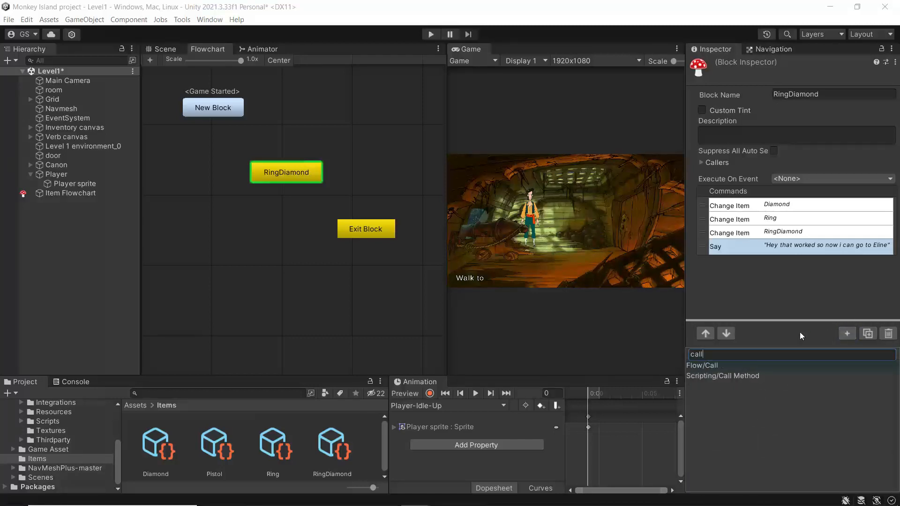
{"action": "left_click", "coordinate": [705, 365]}
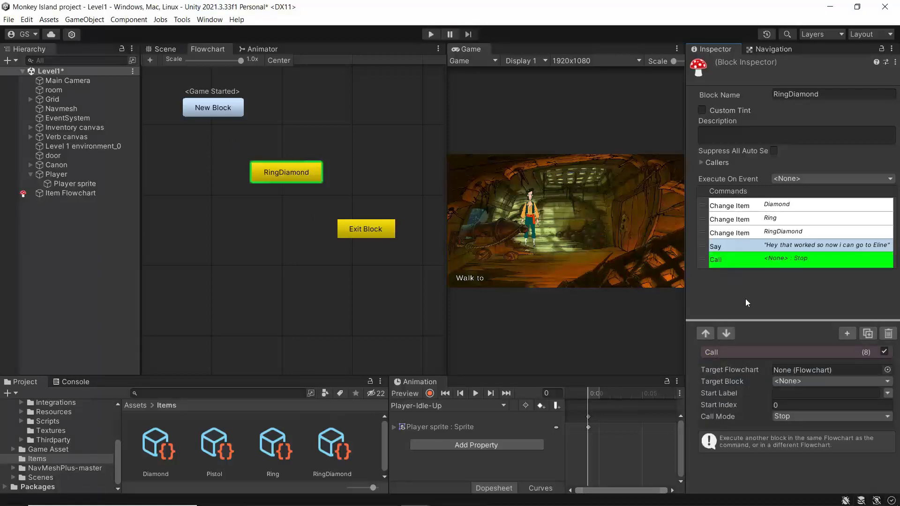
{"action": "left_click", "coordinate": [792, 381]}
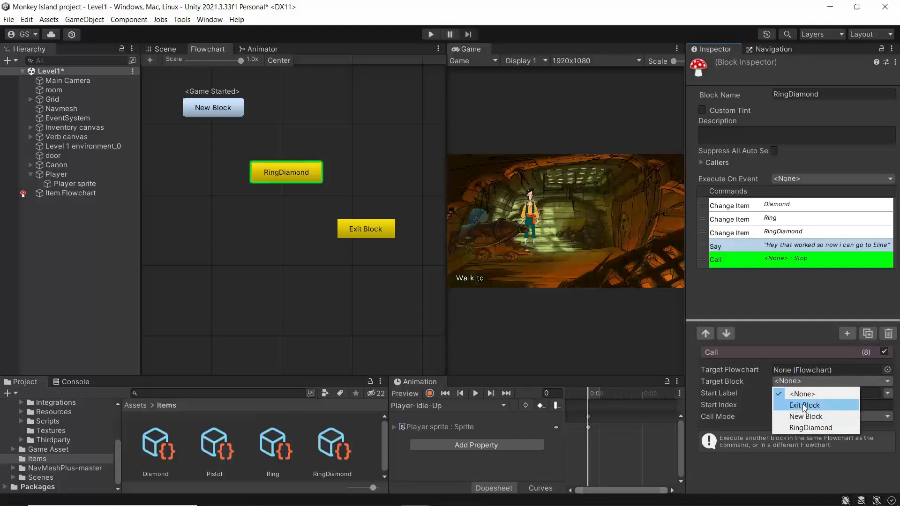
{"action": "left_click", "coordinate": [805, 406]}
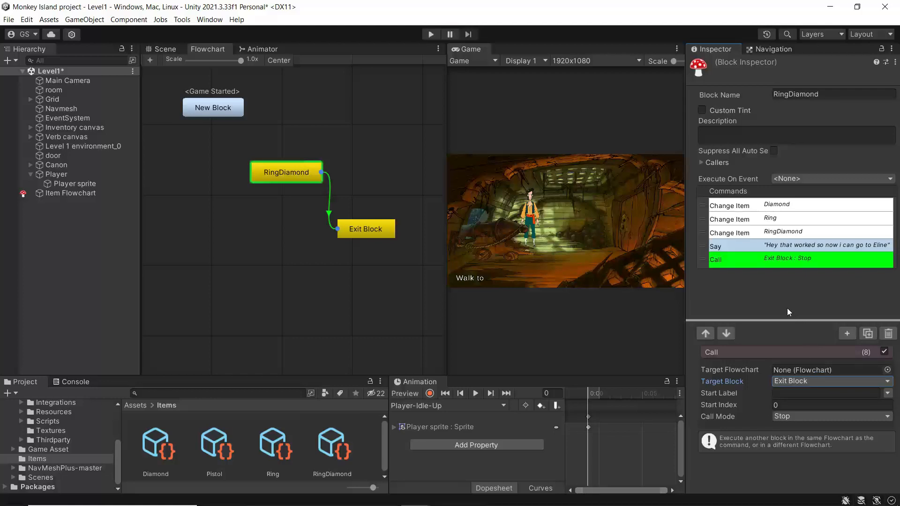
- Briefly run and stop the game, and reset item ownership so Ring and Diamond are owned and RingDiamond is not
{"action": "left_click", "coordinate": [429, 34]}
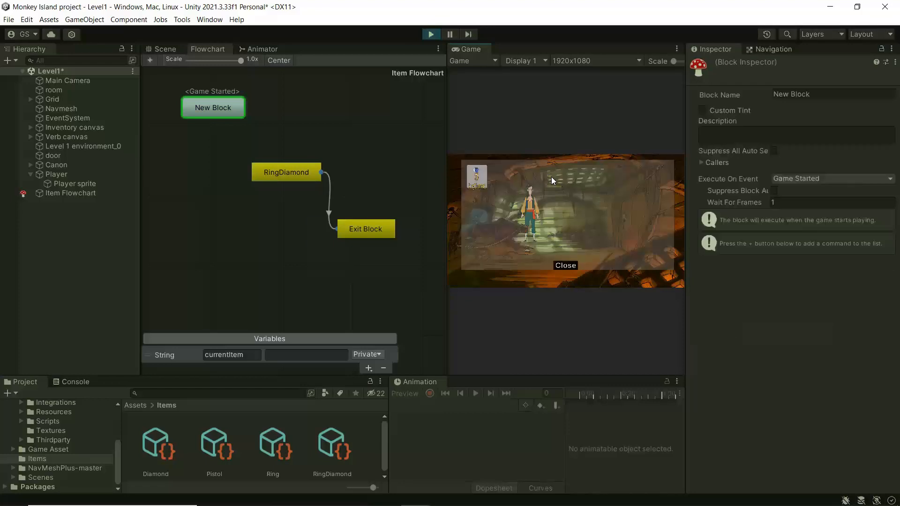
{"action": "left_click", "coordinate": [431, 35]}
{"action": "left_click", "coordinate": [333, 445]}
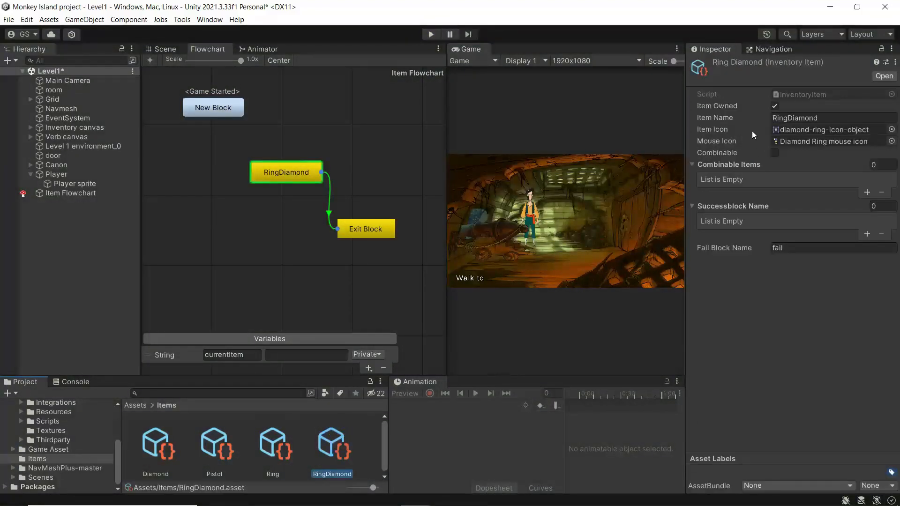
{"action": "left_click", "coordinate": [775, 106]}
{"action": "left_click", "coordinate": [273, 446]}
{"action": "left_click", "coordinate": [775, 106]}
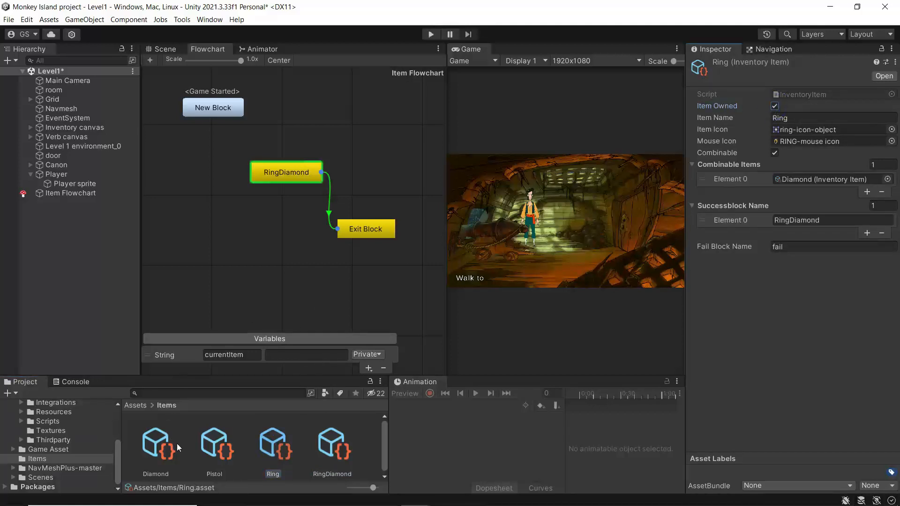
{"action": "left_click", "coordinate": [165, 442]}
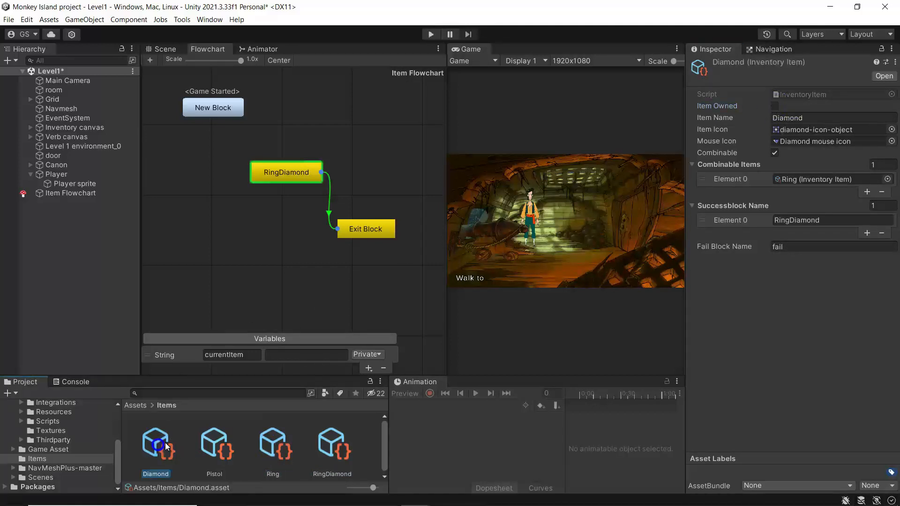
{"action": "left_click", "coordinate": [776, 105]}
- Start Play mode and maximize the Game view
{"action": "left_click", "coordinate": [430, 34]}
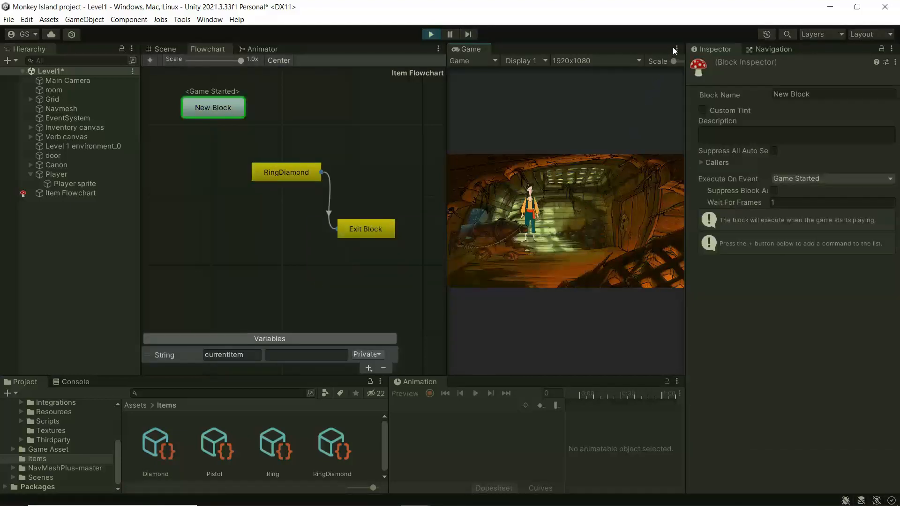
{"action": "left_click", "coordinate": [673, 46]}
{"action": "left_click", "coordinate": [675, 85]}
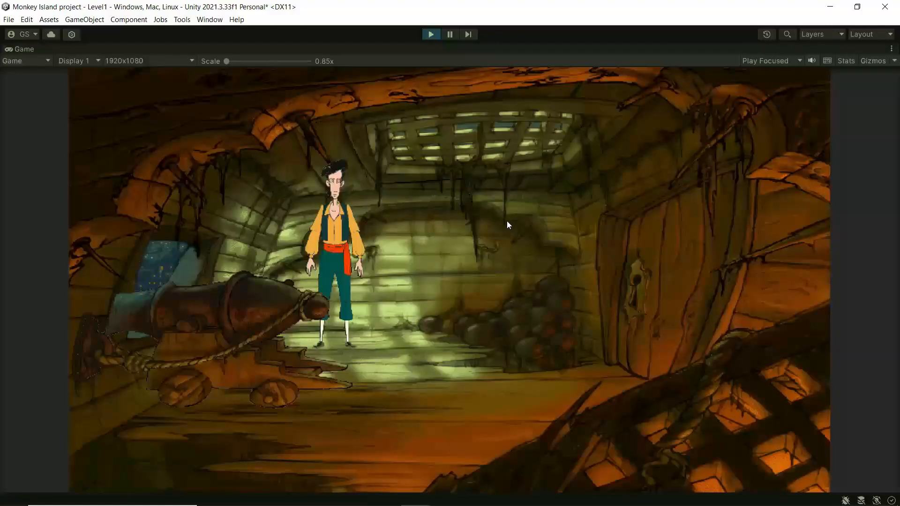
- Open the in-game inventory and use the Diamond with the Ring to test the RingDiamond block
{"action": "key", "text": "i"}
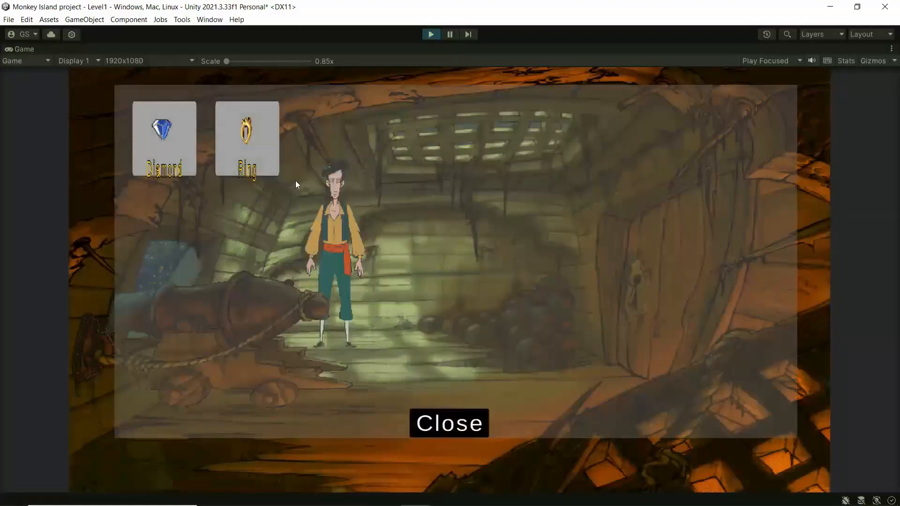
{"action": "left_click", "coordinate": [165, 136]}
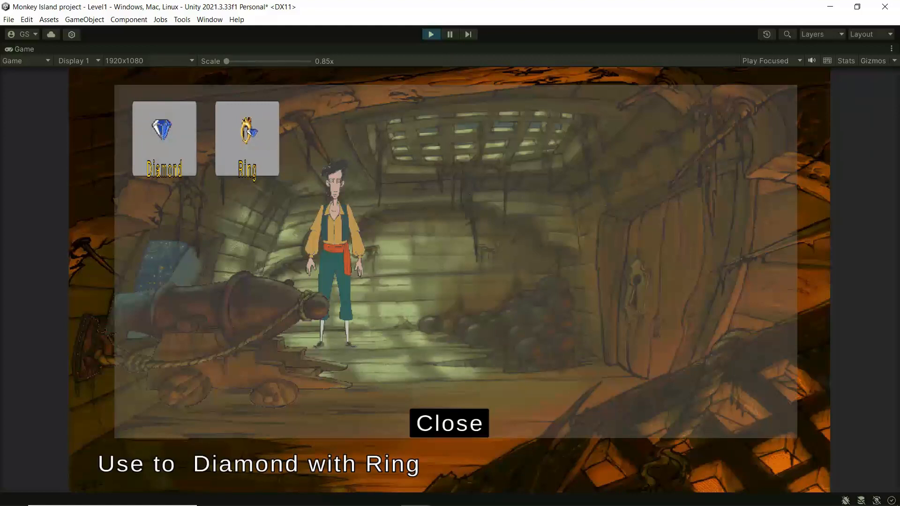
{"action": "left_click", "coordinate": [237, 127]}
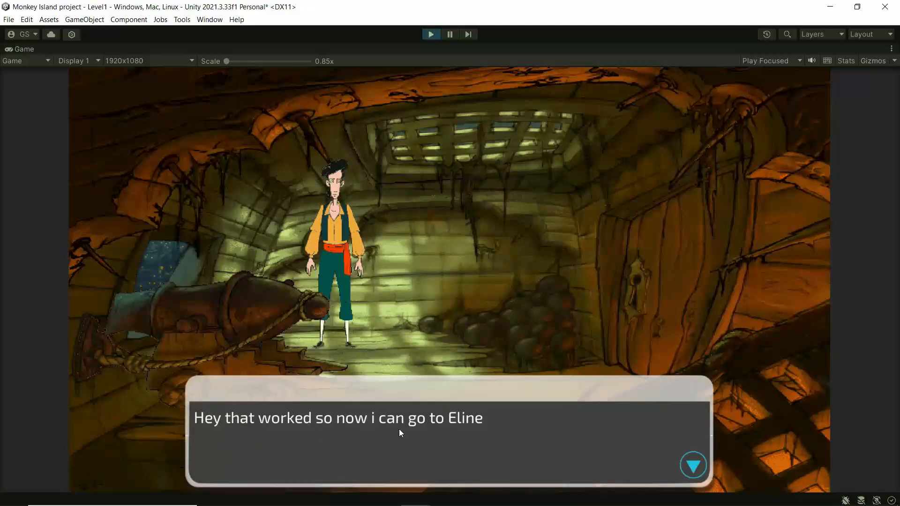
- Close the dialogue and walk the character around the ship's room to test movement before stopping Play mode
{"action": "left_click", "coordinate": [568, 444]}
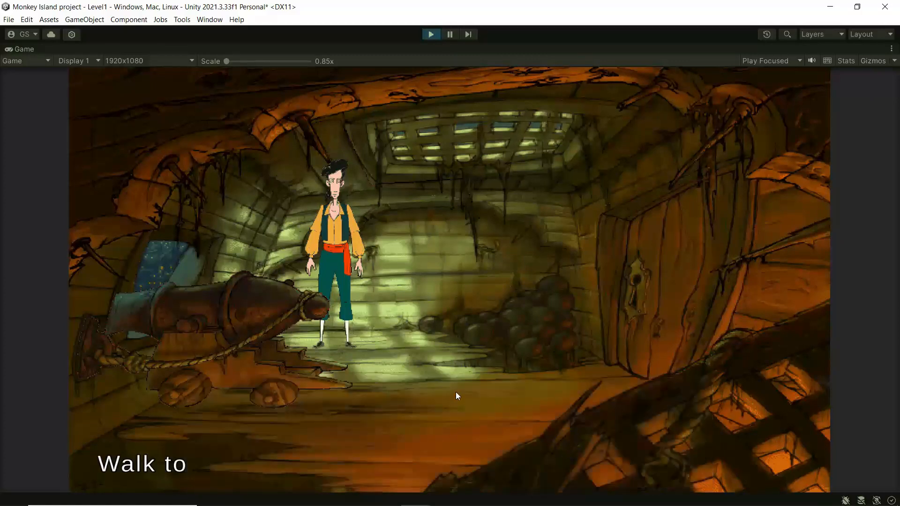
{"action": "left_click", "coordinate": [456, 392]}
{"action": "left_click", "coordinate": [441, 411]}
{"action": "left_click", "coordinate": [375, 421]}
{"action": "left_click", "coordinate": [527, 409]}
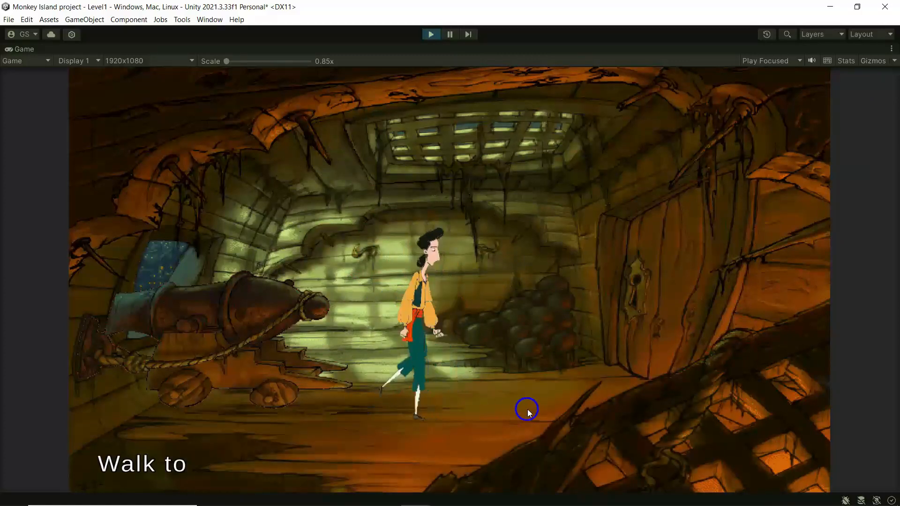
{"action": "left_click", "coordinate": [405, 399]}
{"action": "left_click", "coordinate": [603, 393]}
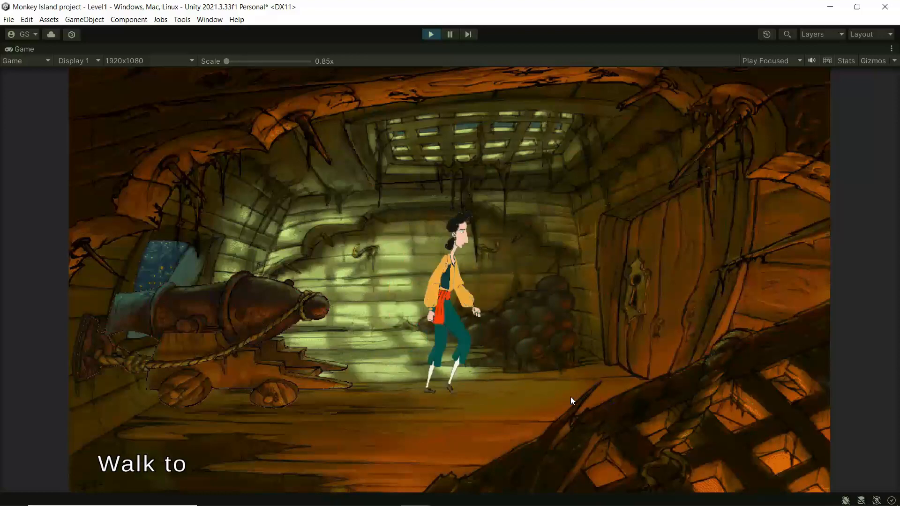
{"action": "left_click", "coordinate": [382, 428]}
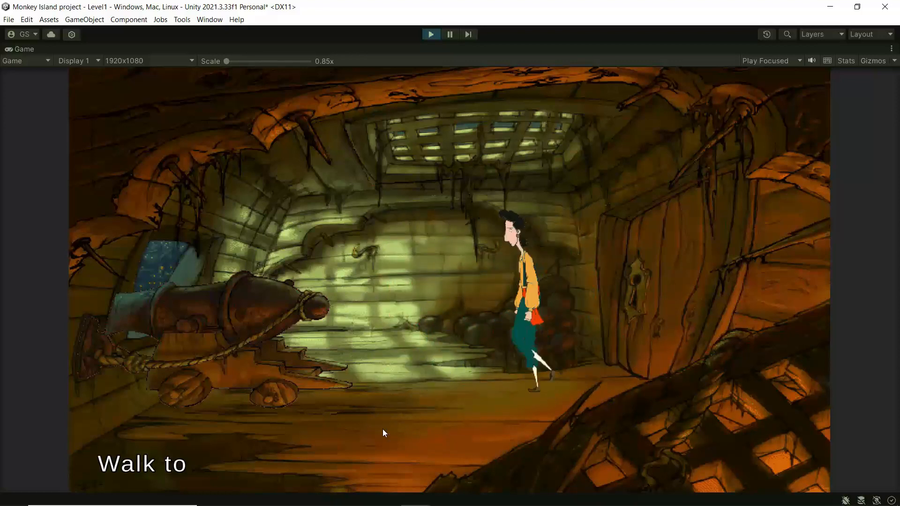
{"action": "left_click", "coordinate": [407, 460]}
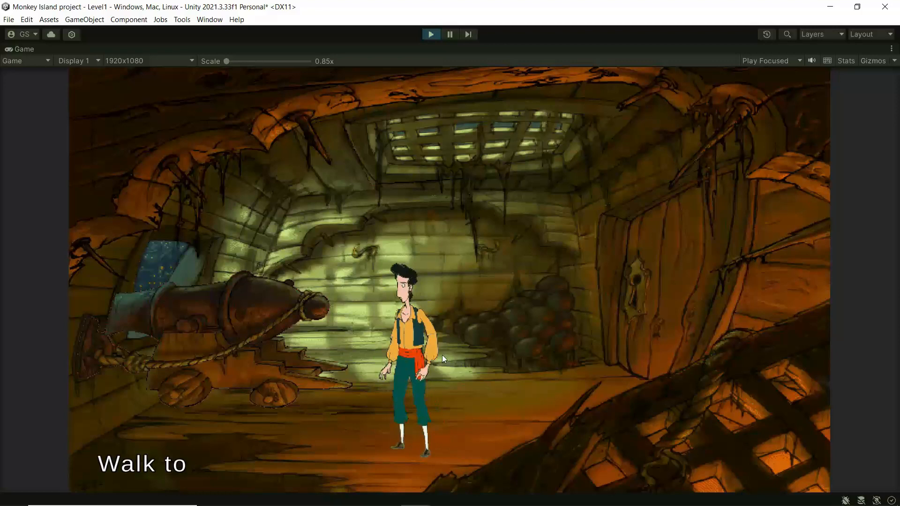
{"action": "left_click", "coordinate": [438, 370]}
{"action": "left_click", "coordinate": [418, 436]}
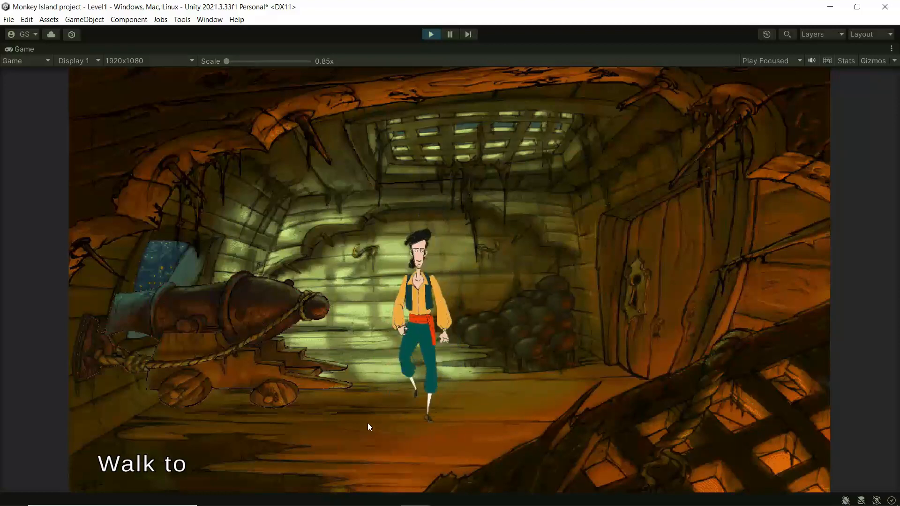
{"action": "left_click", "coordinate": [351, 424]}
{"action": "left_click", "coordinate": [476, 415]}
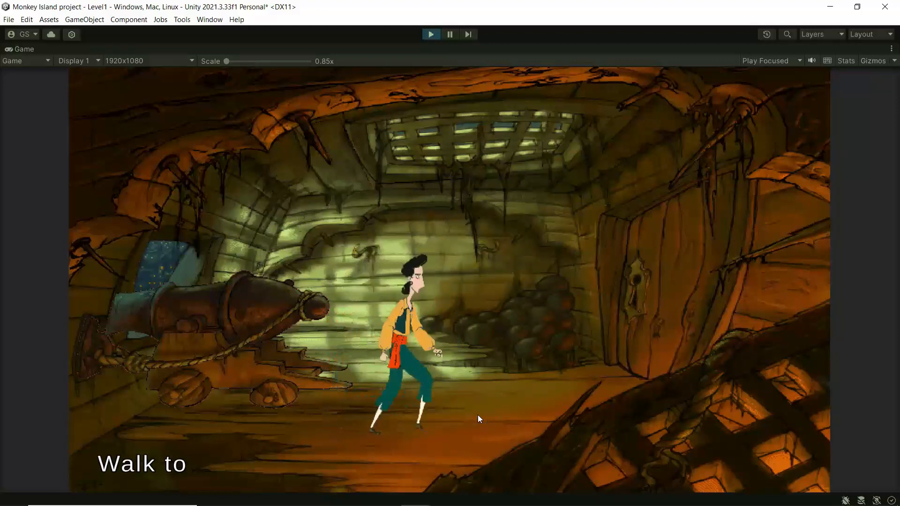
{"action": "left_click", "coordinate": [365, 413]}
{"action": "left_click", "coordinate": [407, 444]}
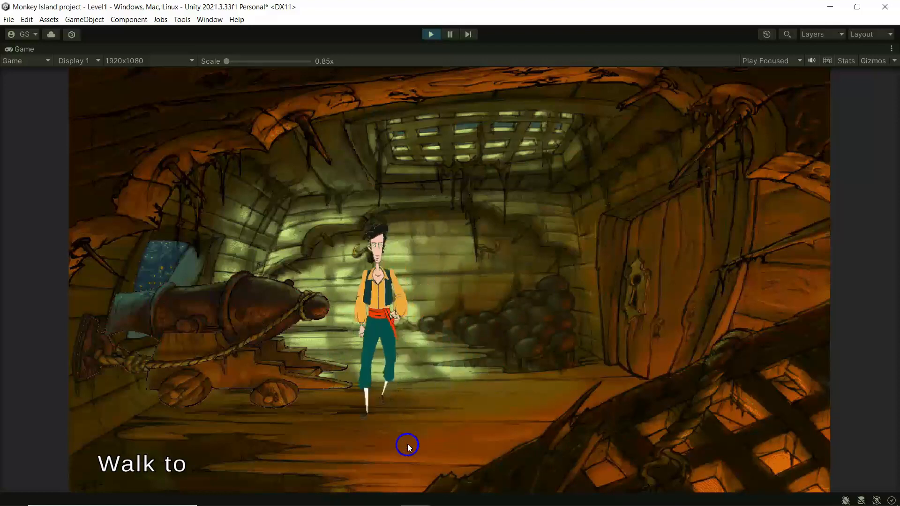
{"action": "left_click", "coordinate": [430, 35]}
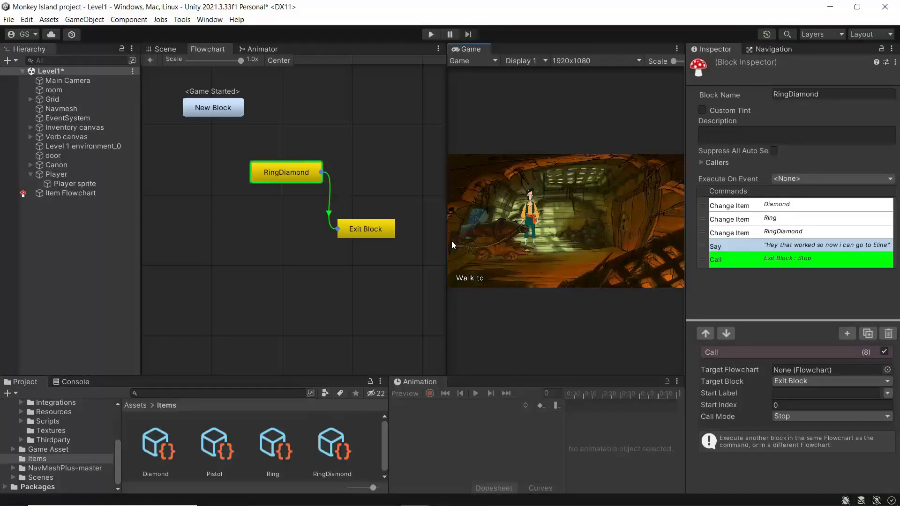
- Compare the RingDiamond block's name with the success block name set on the Diamond inventory item
{"action": "left_click", "coordinate": [270, 171]}
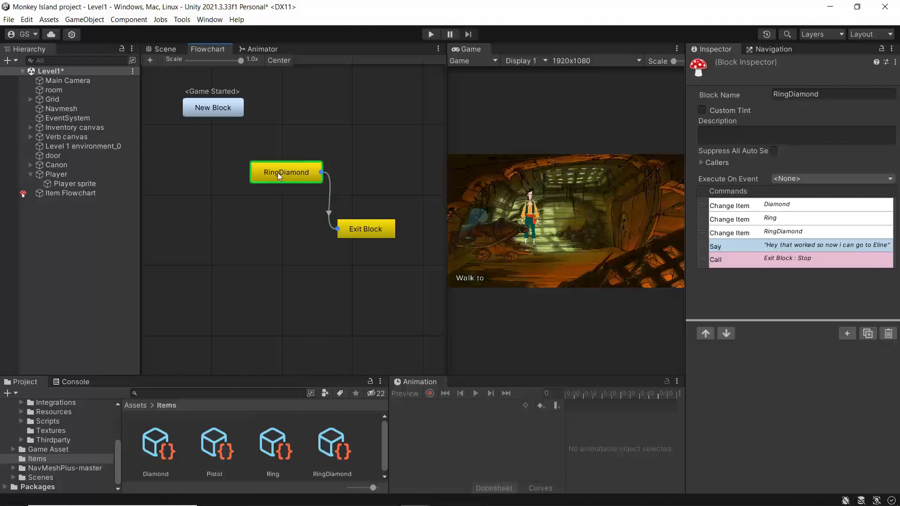
{"action": "left_click", "coordinate": [159, 450]}
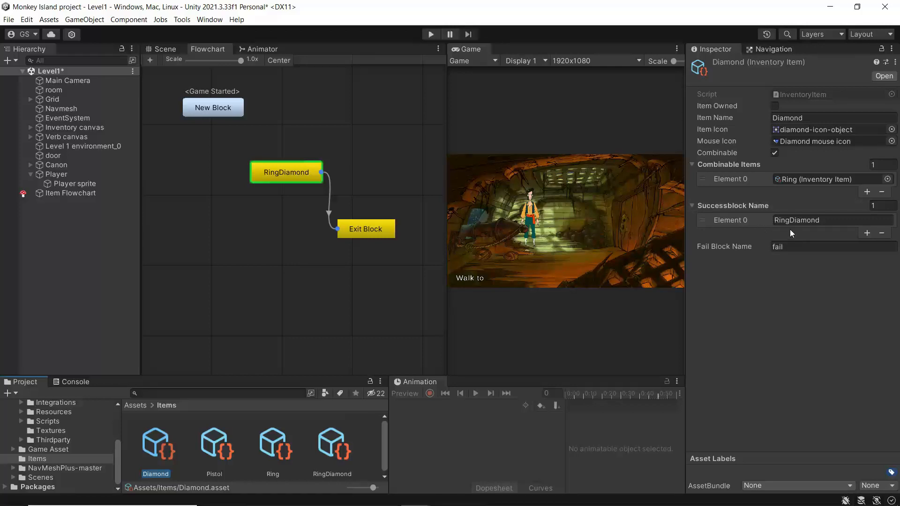
{"action": "left_click_drag", "start_coordinate": [821, 222], "coordinate": [773, 225]}
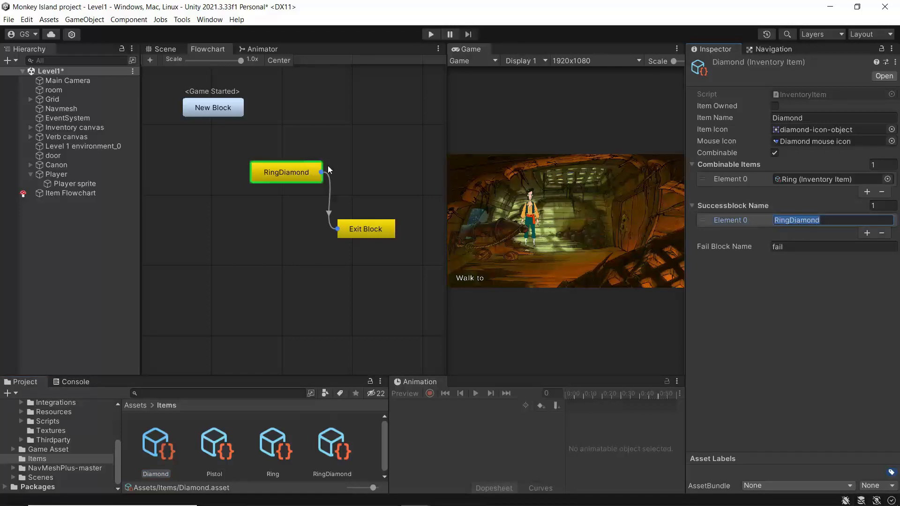
- Review the settings of the three Change Item commands and the Say command in the RingDiamond block
{"action": "left_click", "coordinate": [301, 173]}
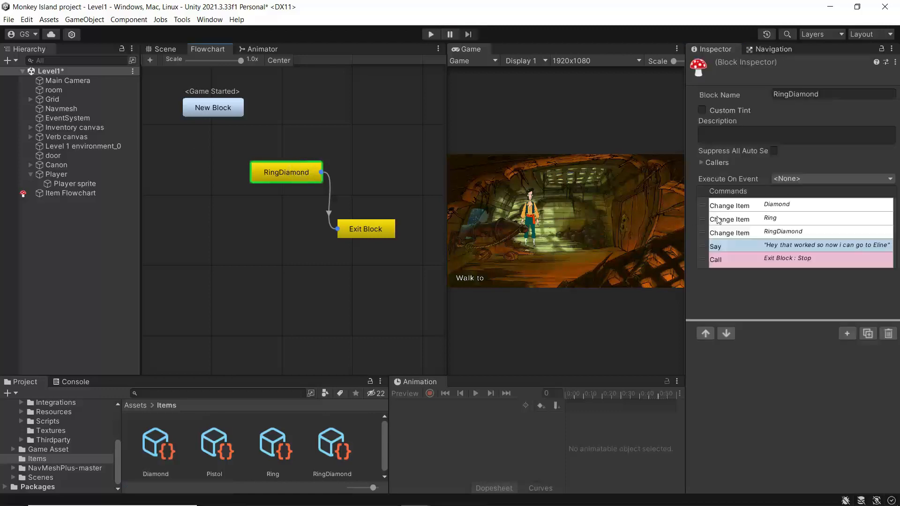
{"action": "left_click", "coordinate": [774, 206]}
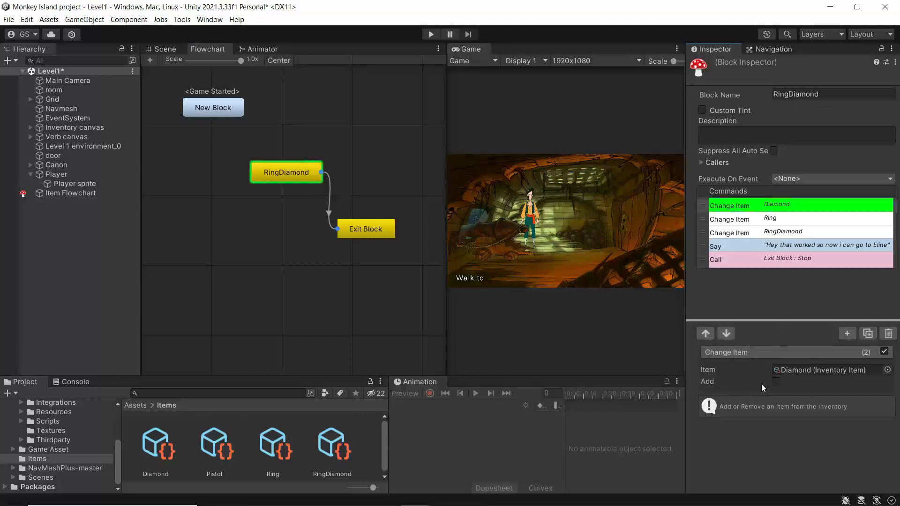
{"action": "left_click", "coordinate": [757, 219]}
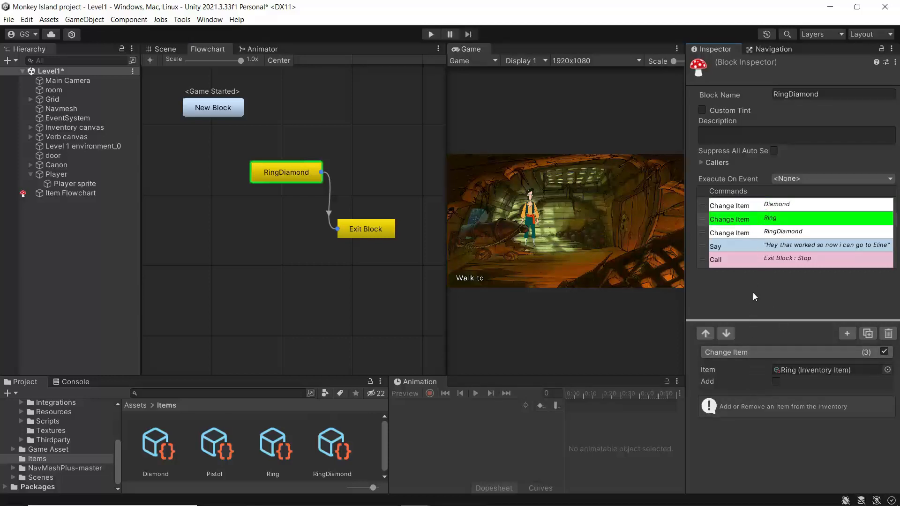
{"action": "left_click", "coordinate": [751, 232]}
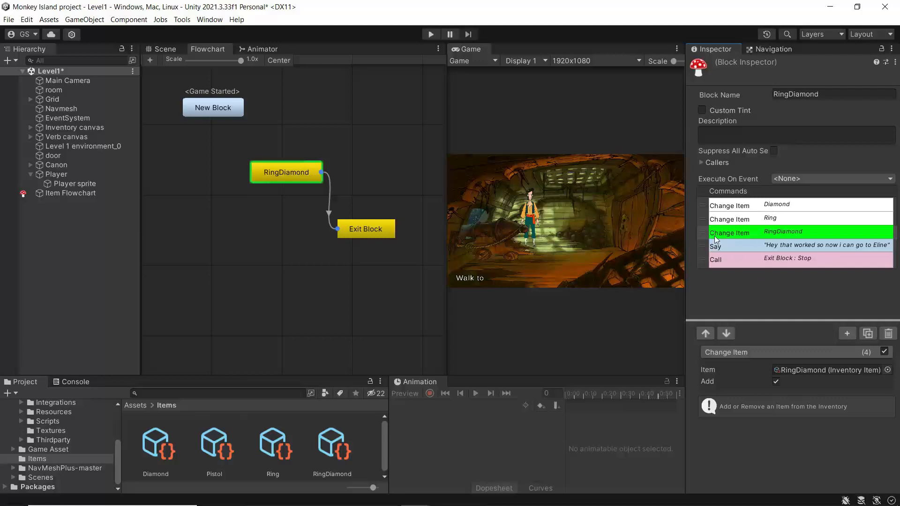
{"action": "left_click", "coordinate": [772, 246]}
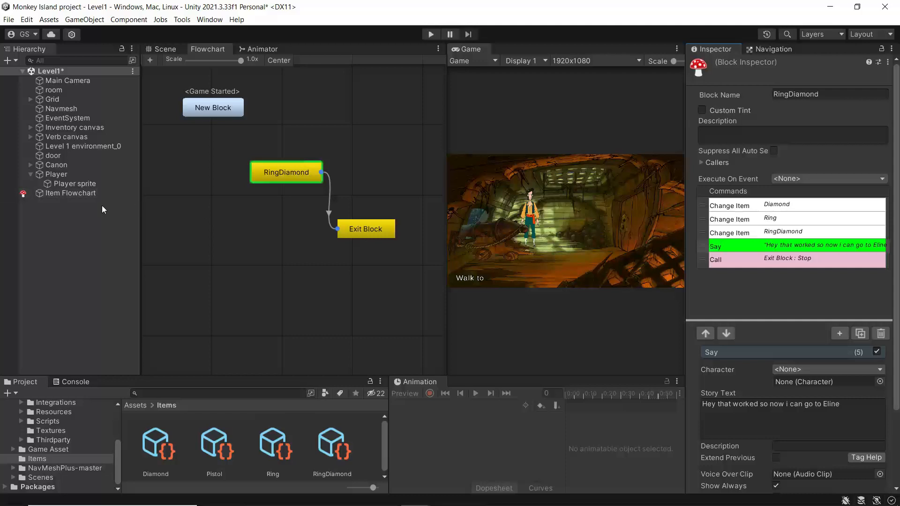
- Inspect the currentItem string variable on the Item Flowchart object
{"action": "left_click", "coordinate": [69, 193]}
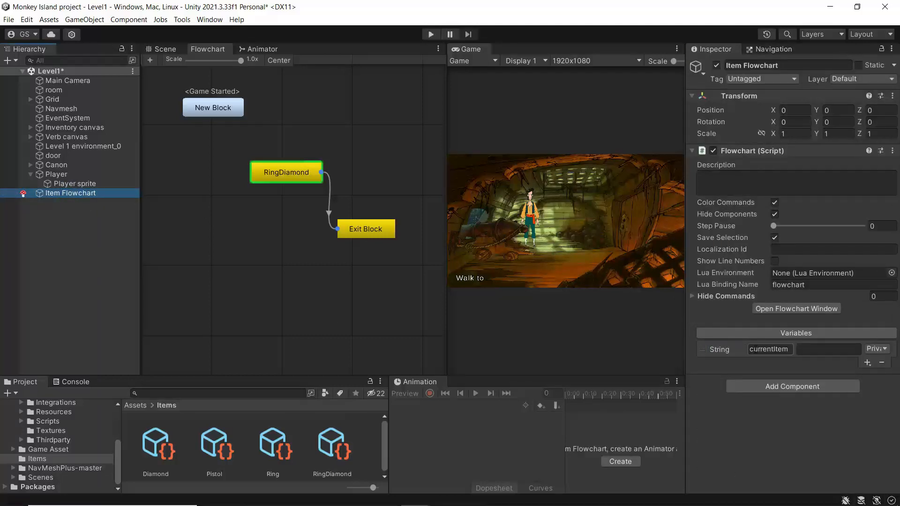
{"action": "left_click", "coordinate": [751, 349]}
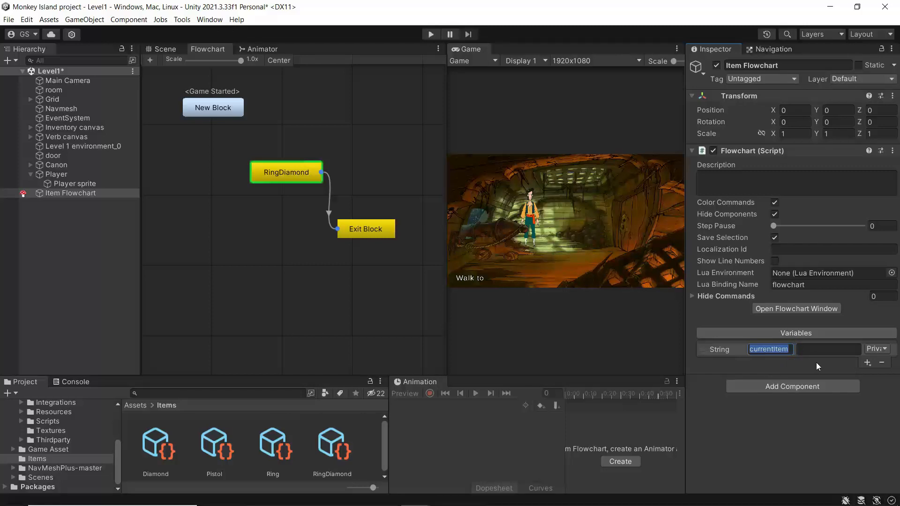
{"action": "left_click", "coordinate": [718, 351]}
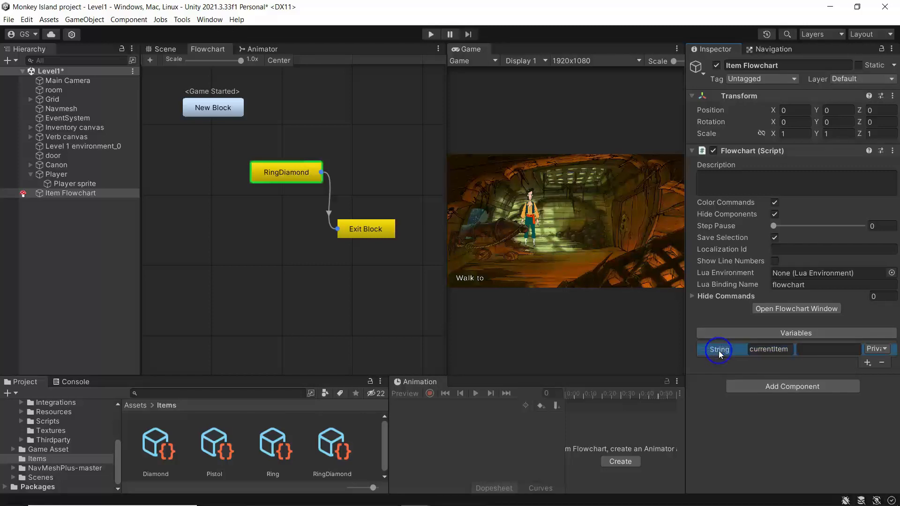